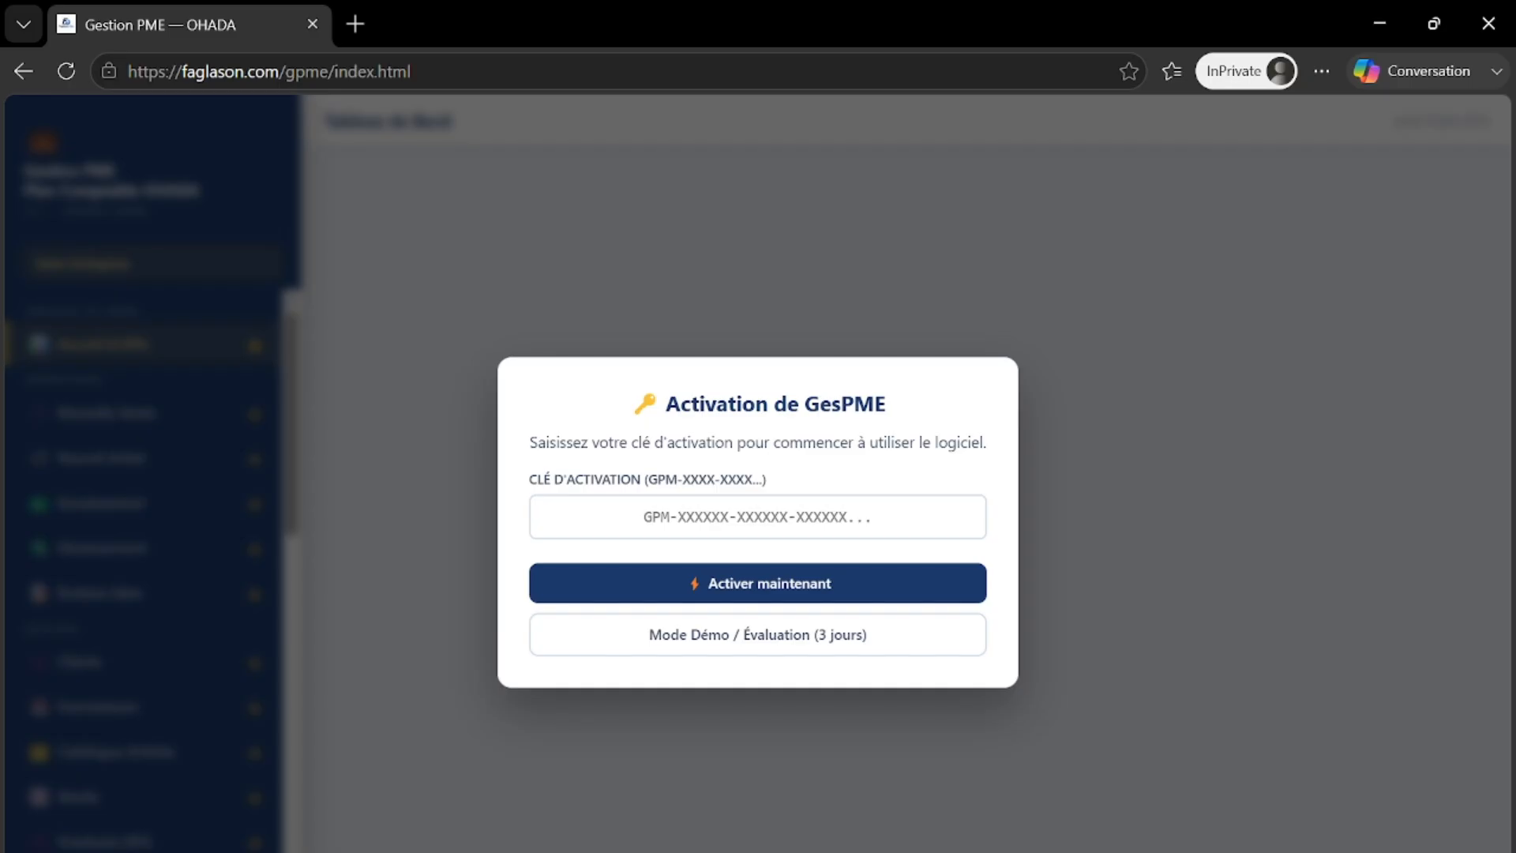
- Paste the activation key into the key field and activate GesPME
right_click(758, 516)
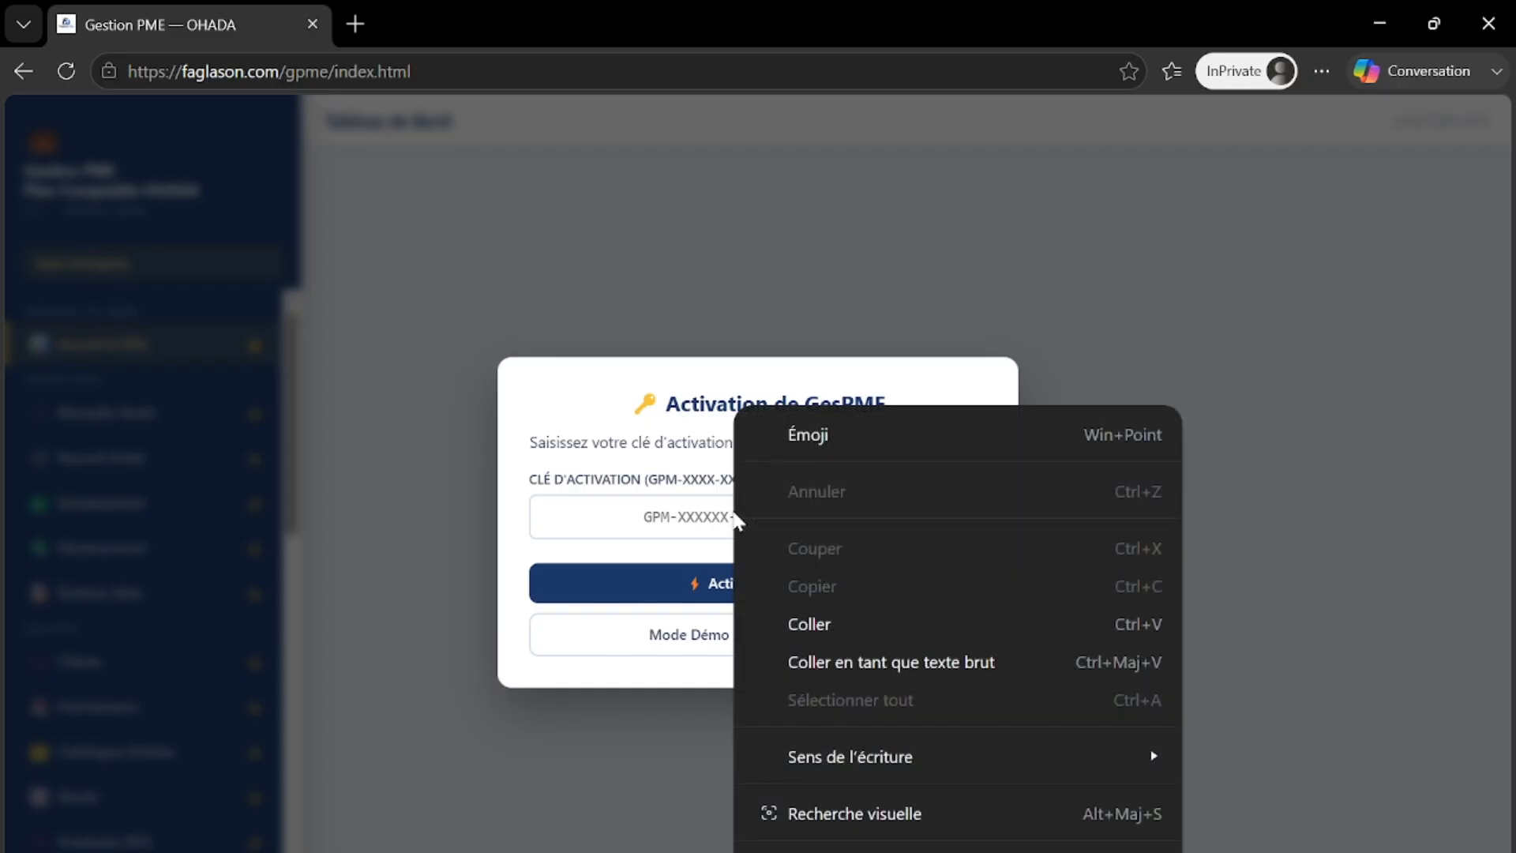
click(806, 623)
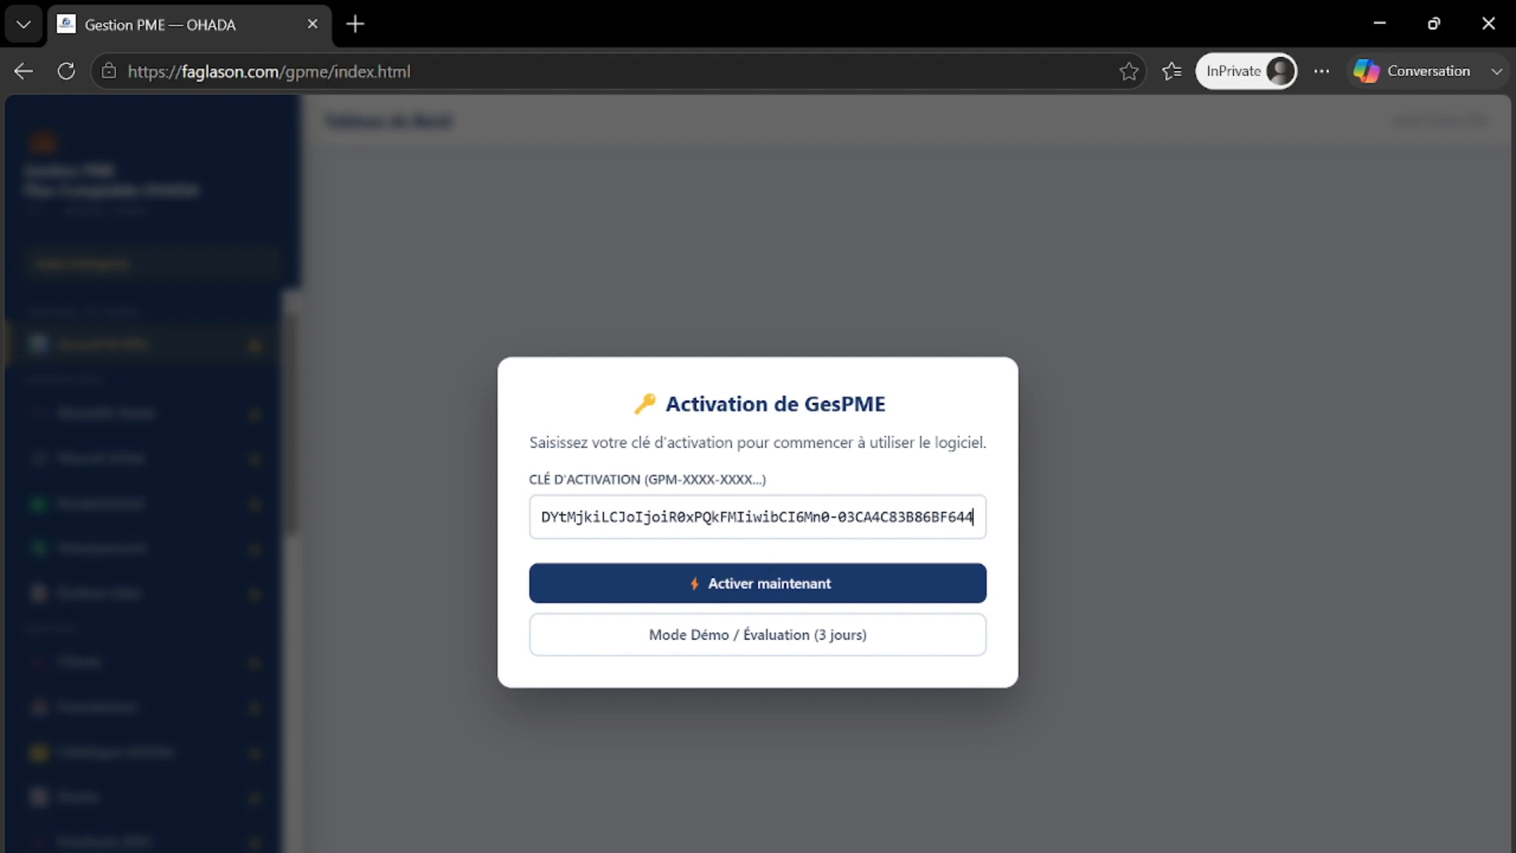
click(799, 586)
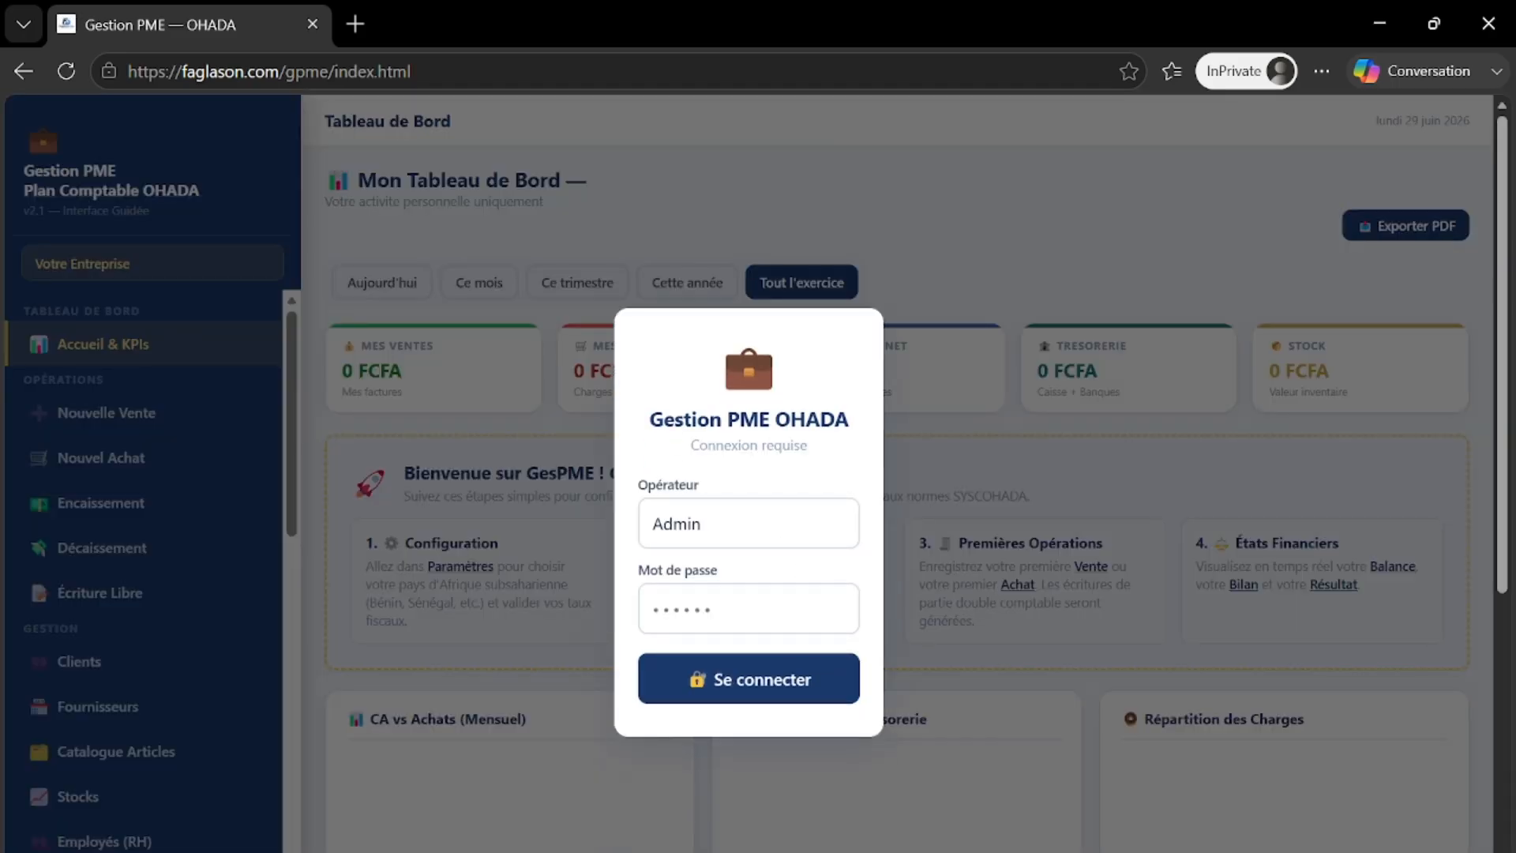
- Sign in as the Admin operator with the password, checking it first with the eye icon
text(••)
click(831, 609)
click(774, 672)
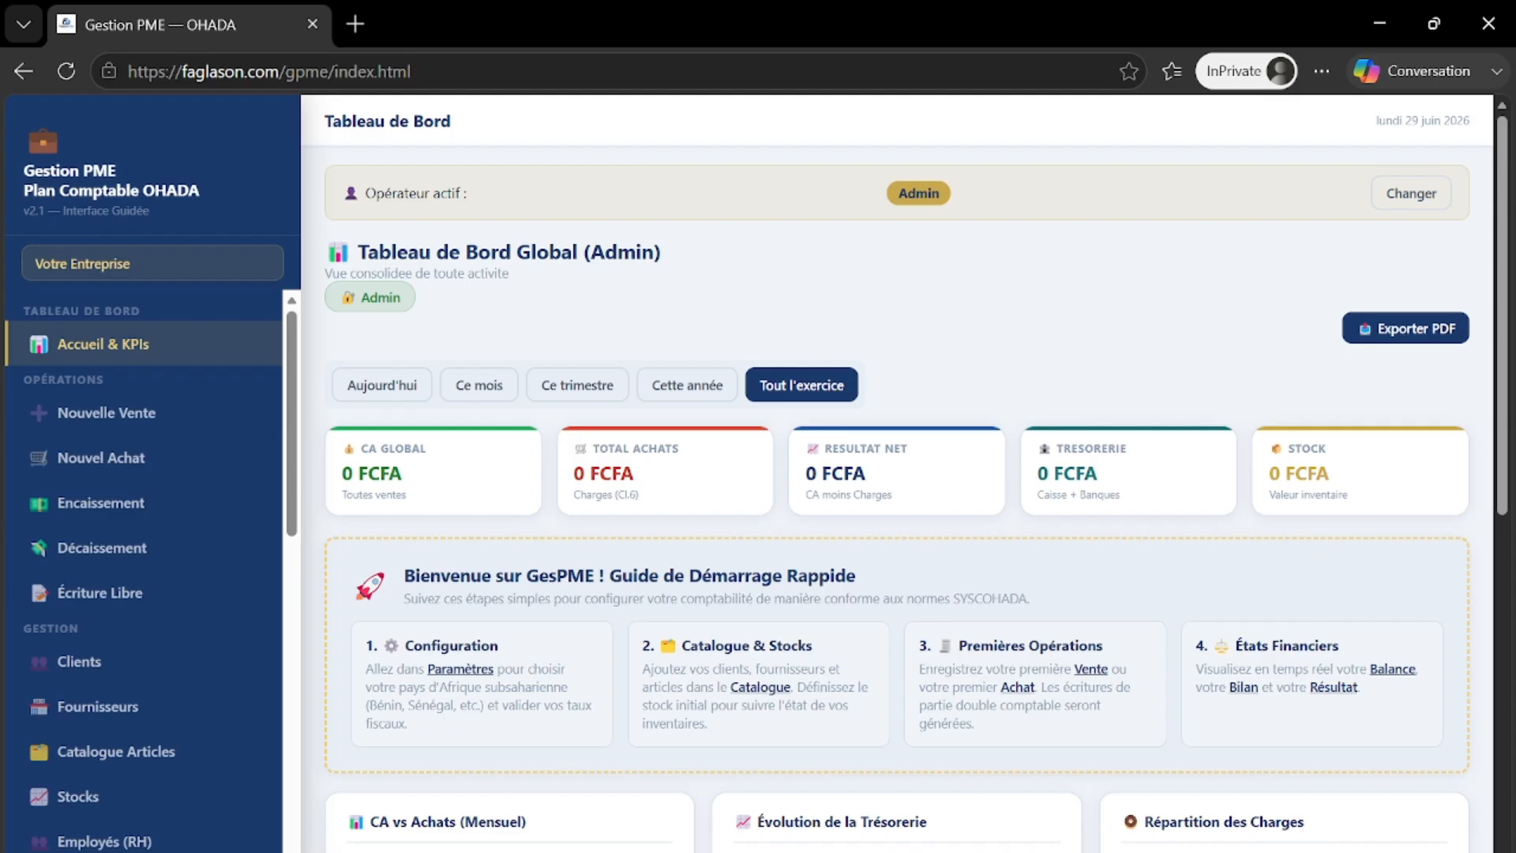
scroll(505, 522, down, 1)
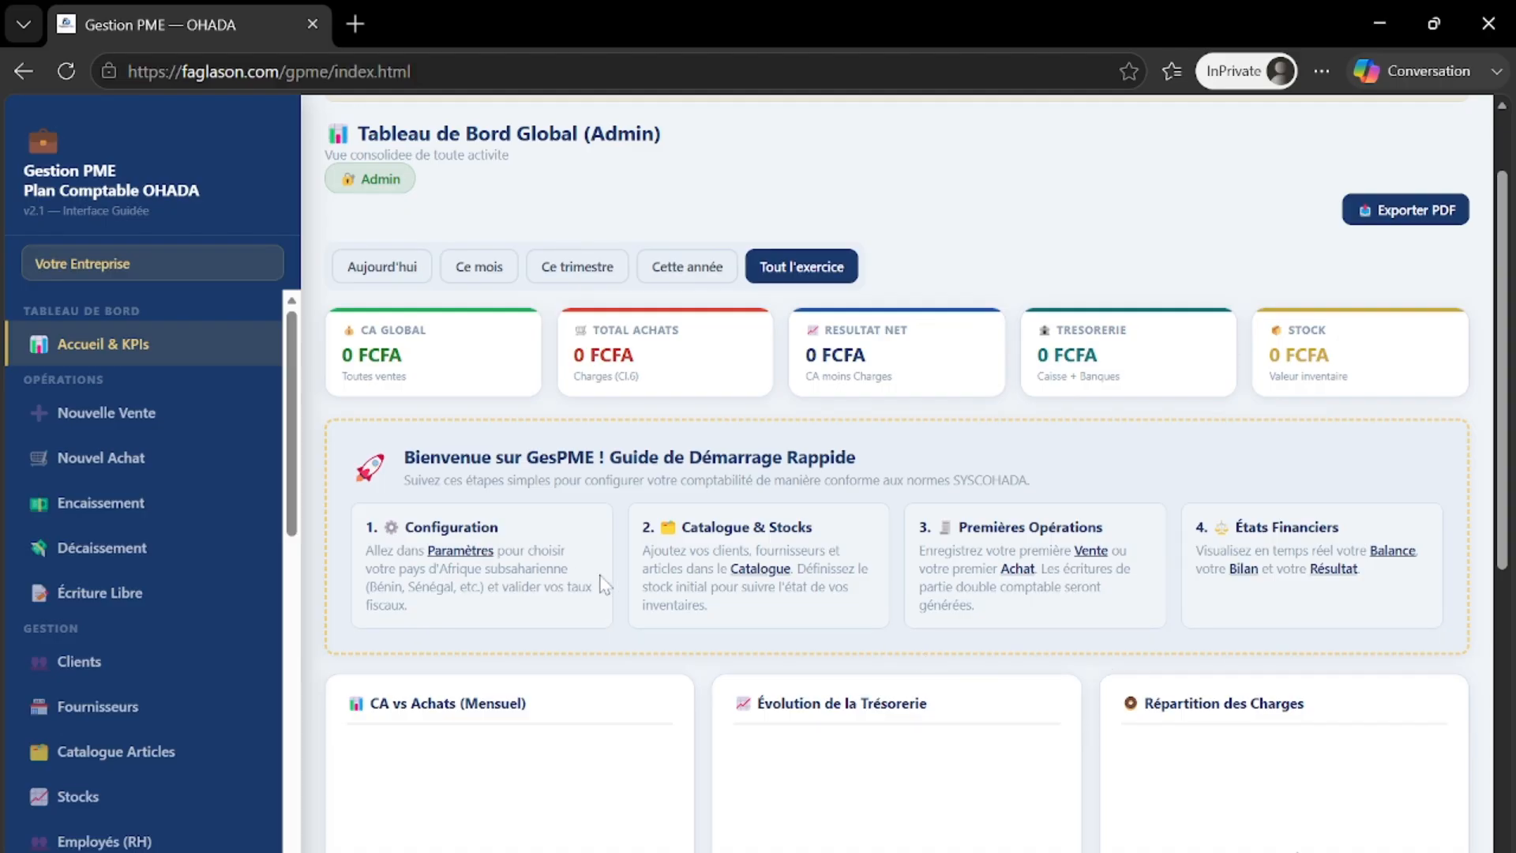
scroll(605, 585, down, 5)
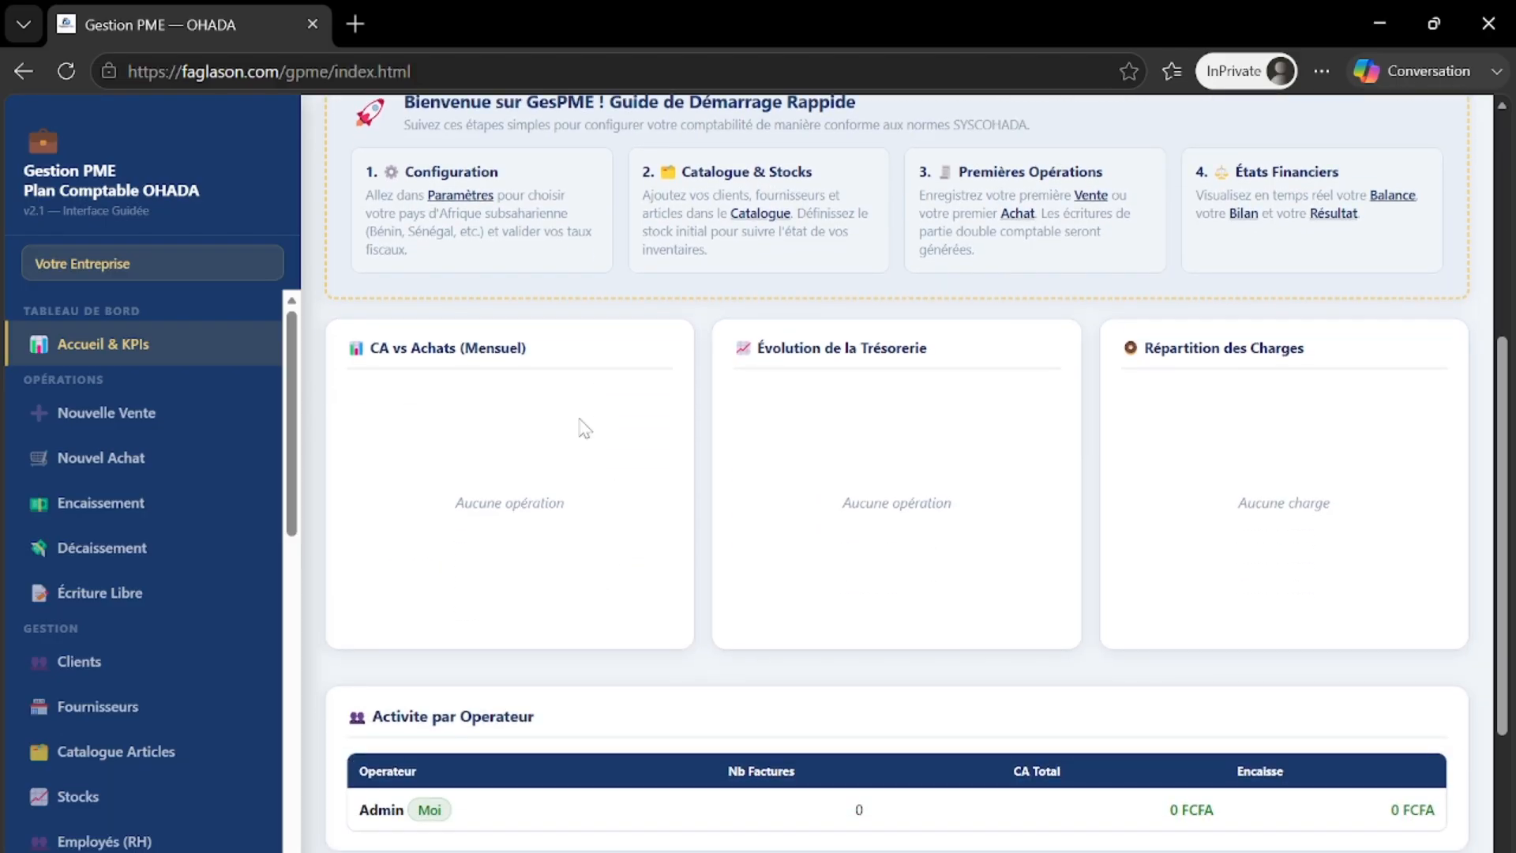
scroll(813, 553, down, 5)
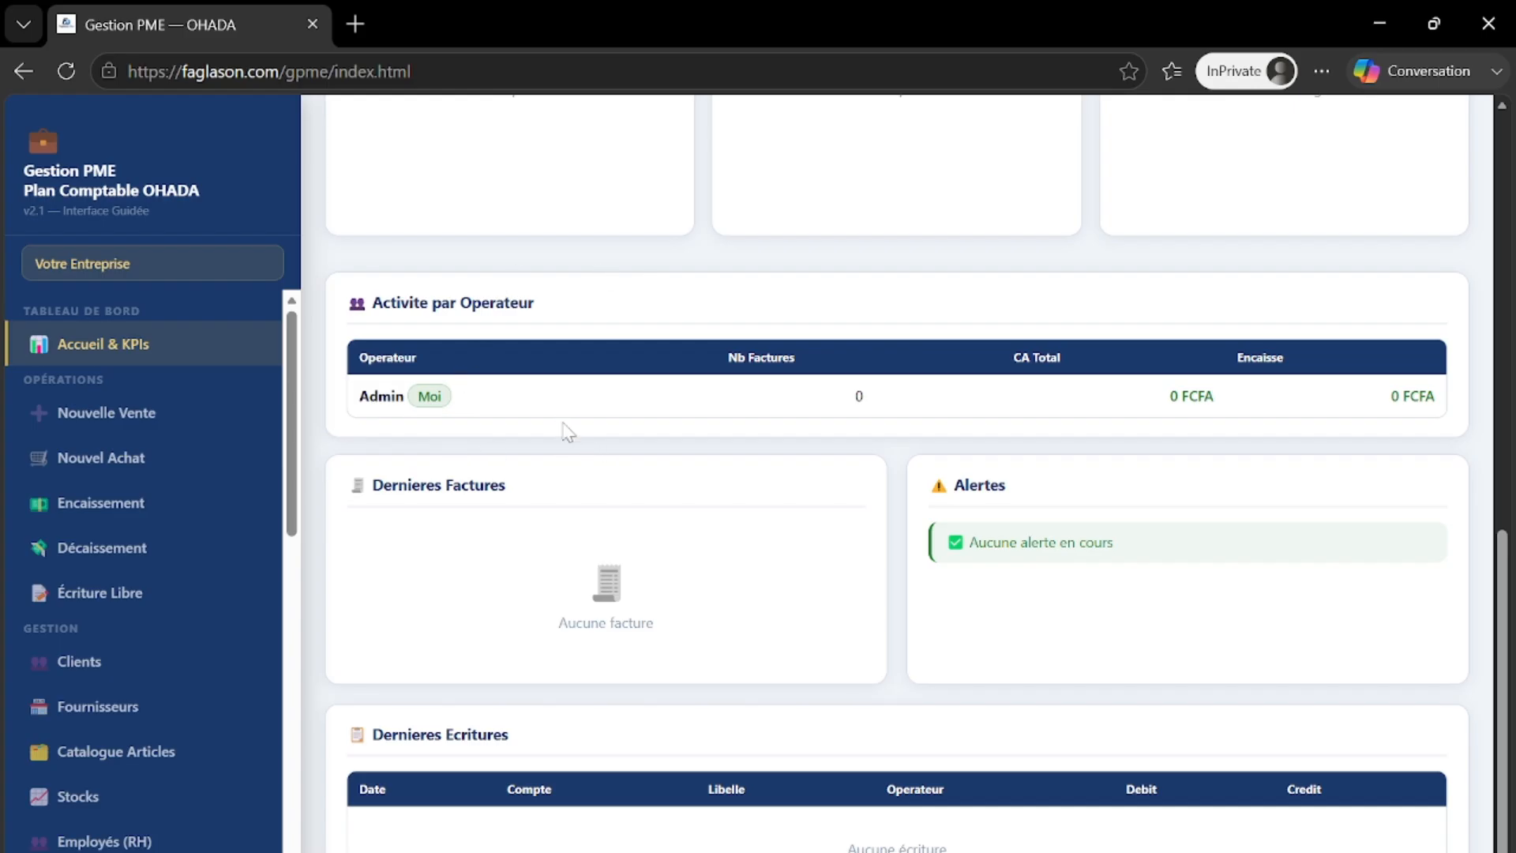
scroll(553, 440, up, 6)
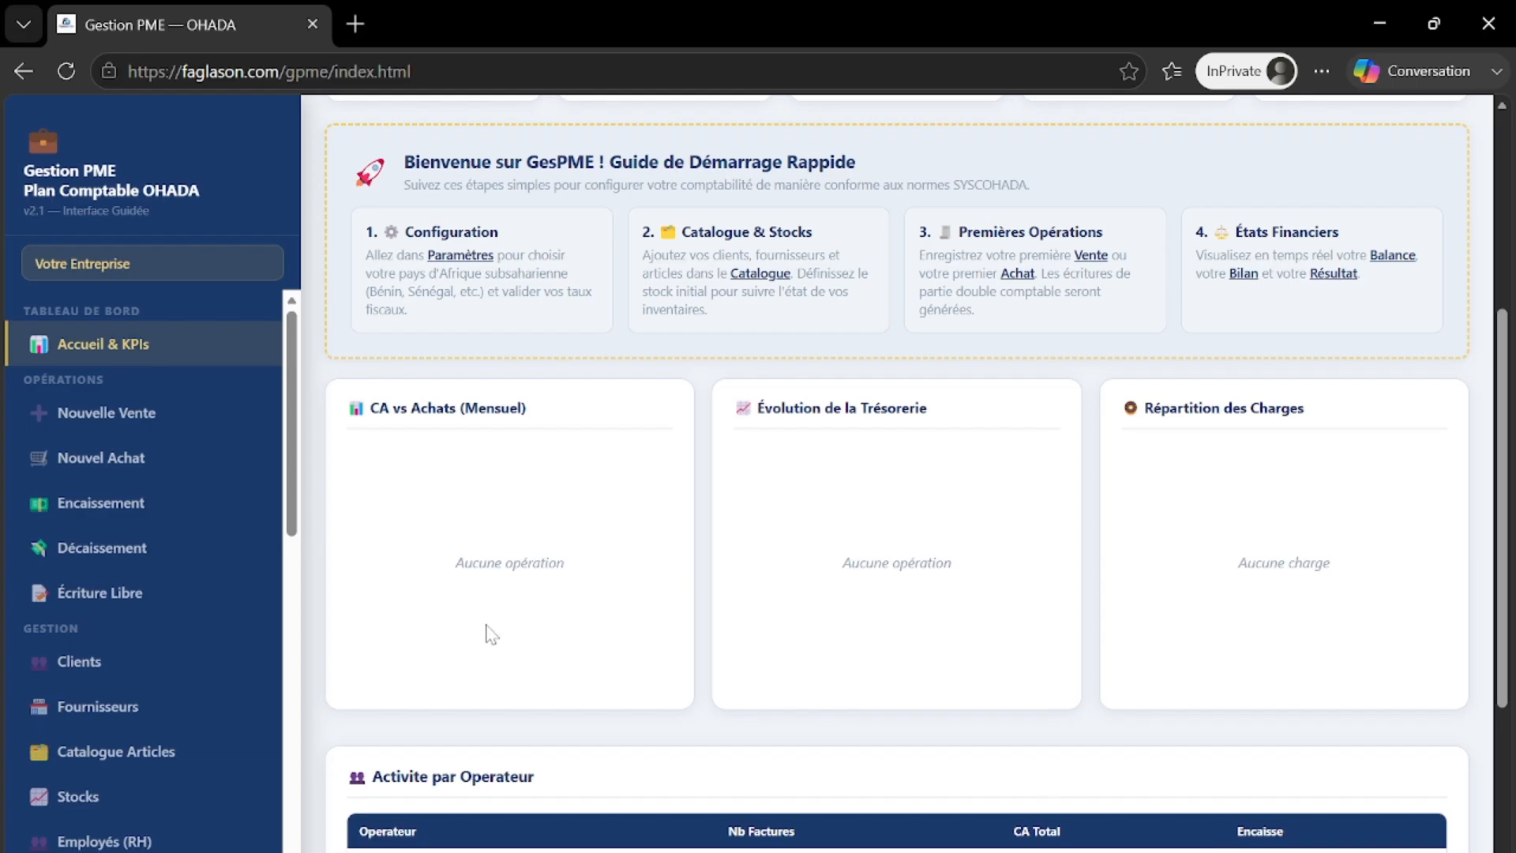
scroll(520, 631, up, 5)
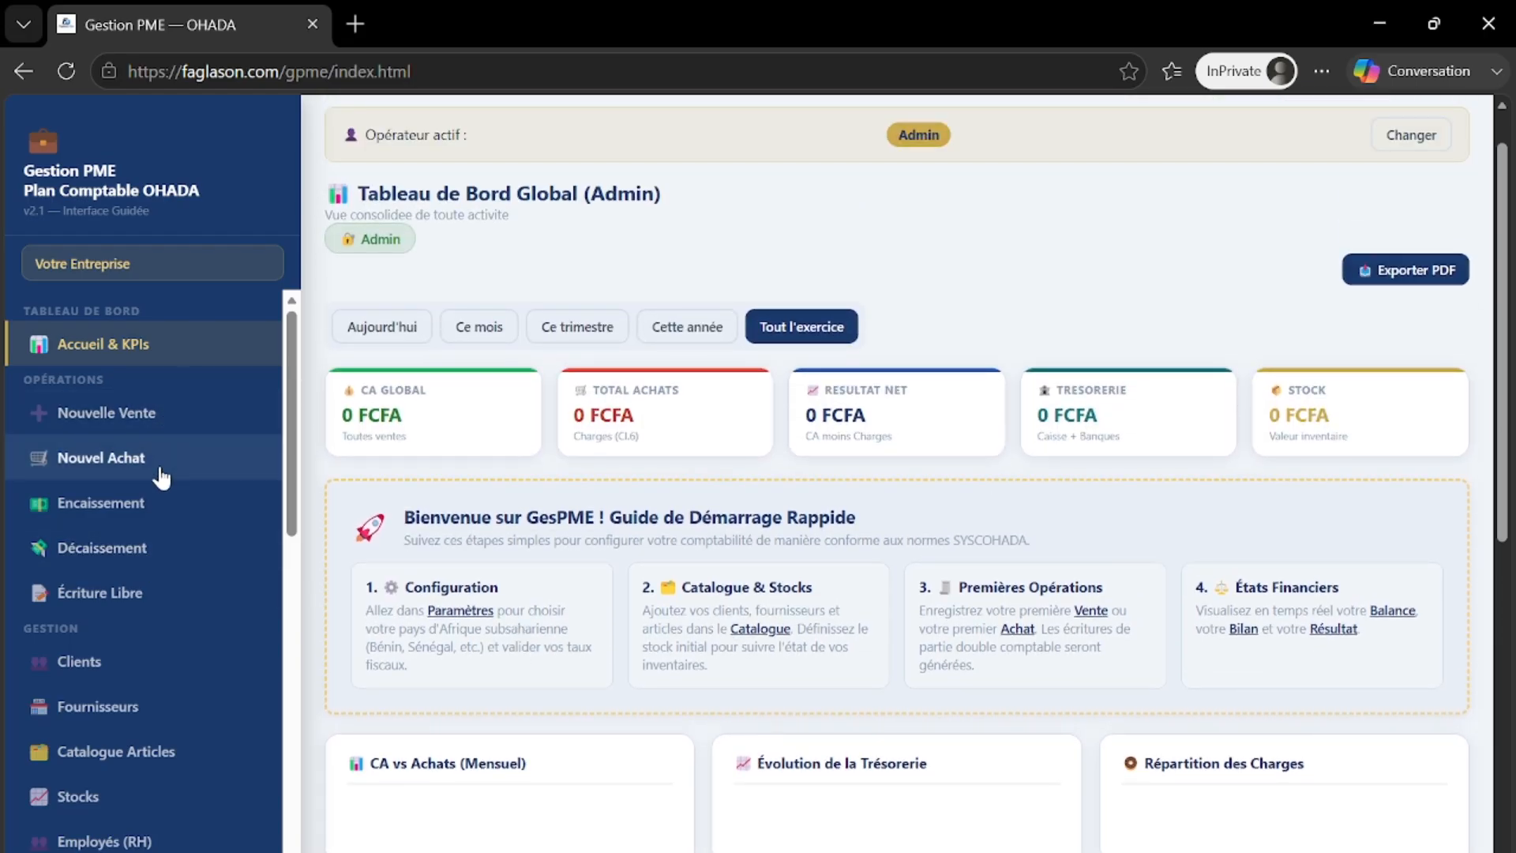
scroll(160, 480, down, 1)
scroll(161, 478, up, 1)
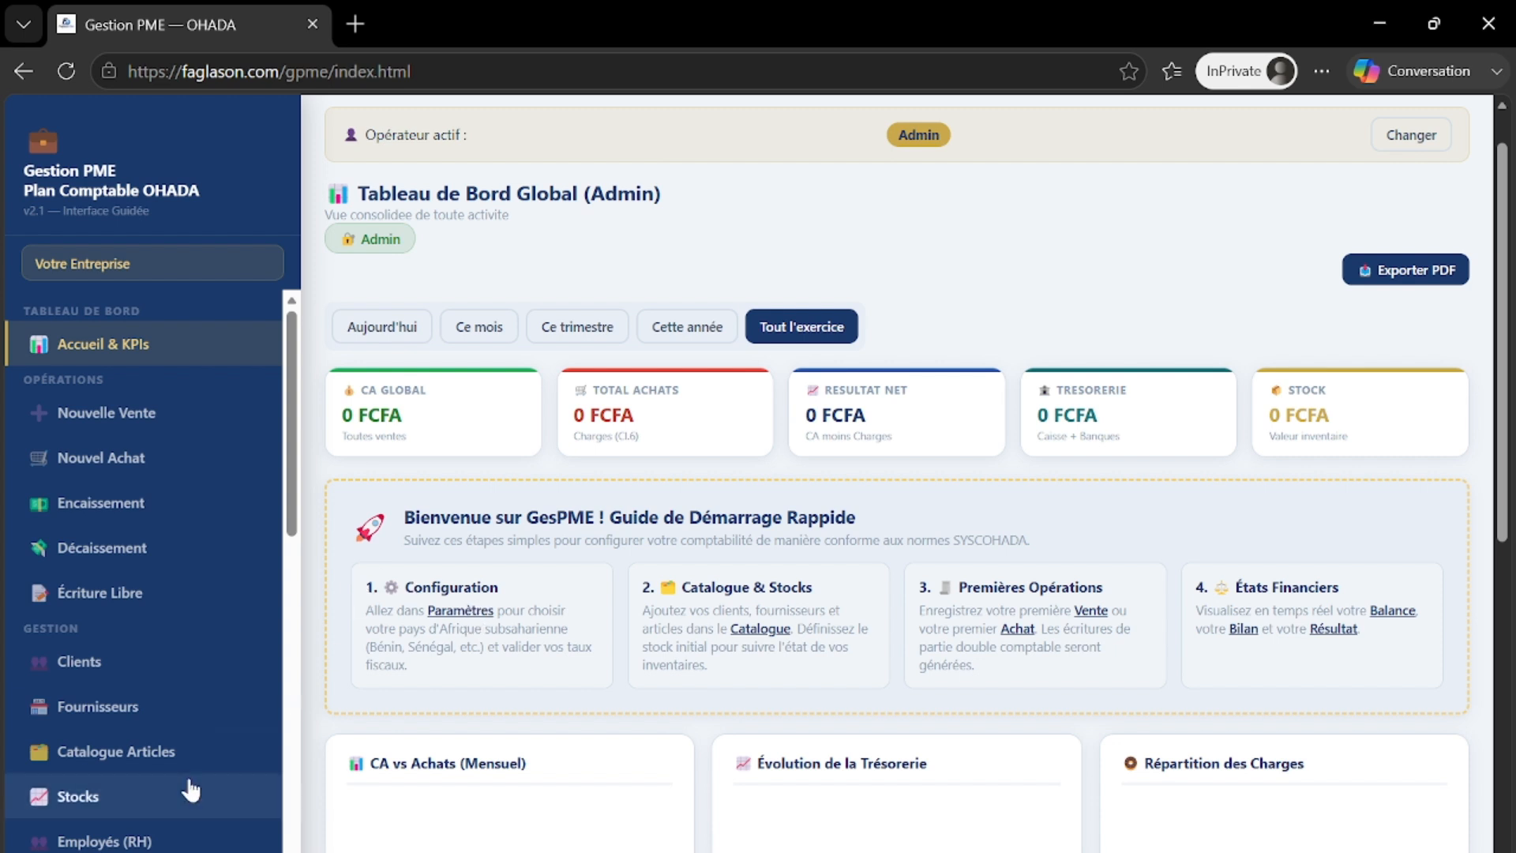
scroll(189, 785, down, 7)
scroll(166, 793, down, 5)
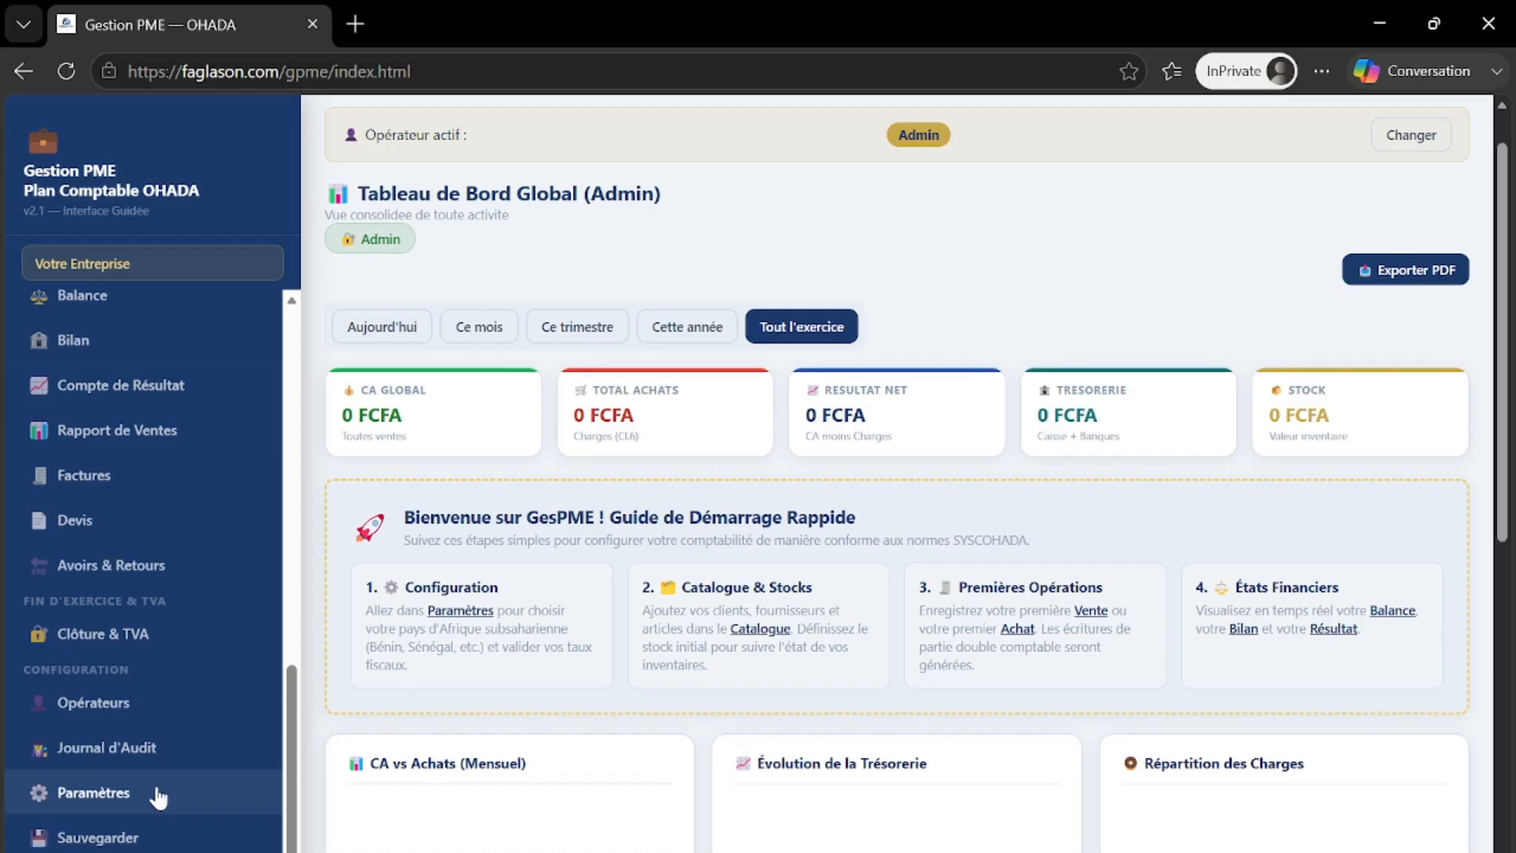
scroll(180, 769, up, 9)
scroll(180, 770, up, 3)
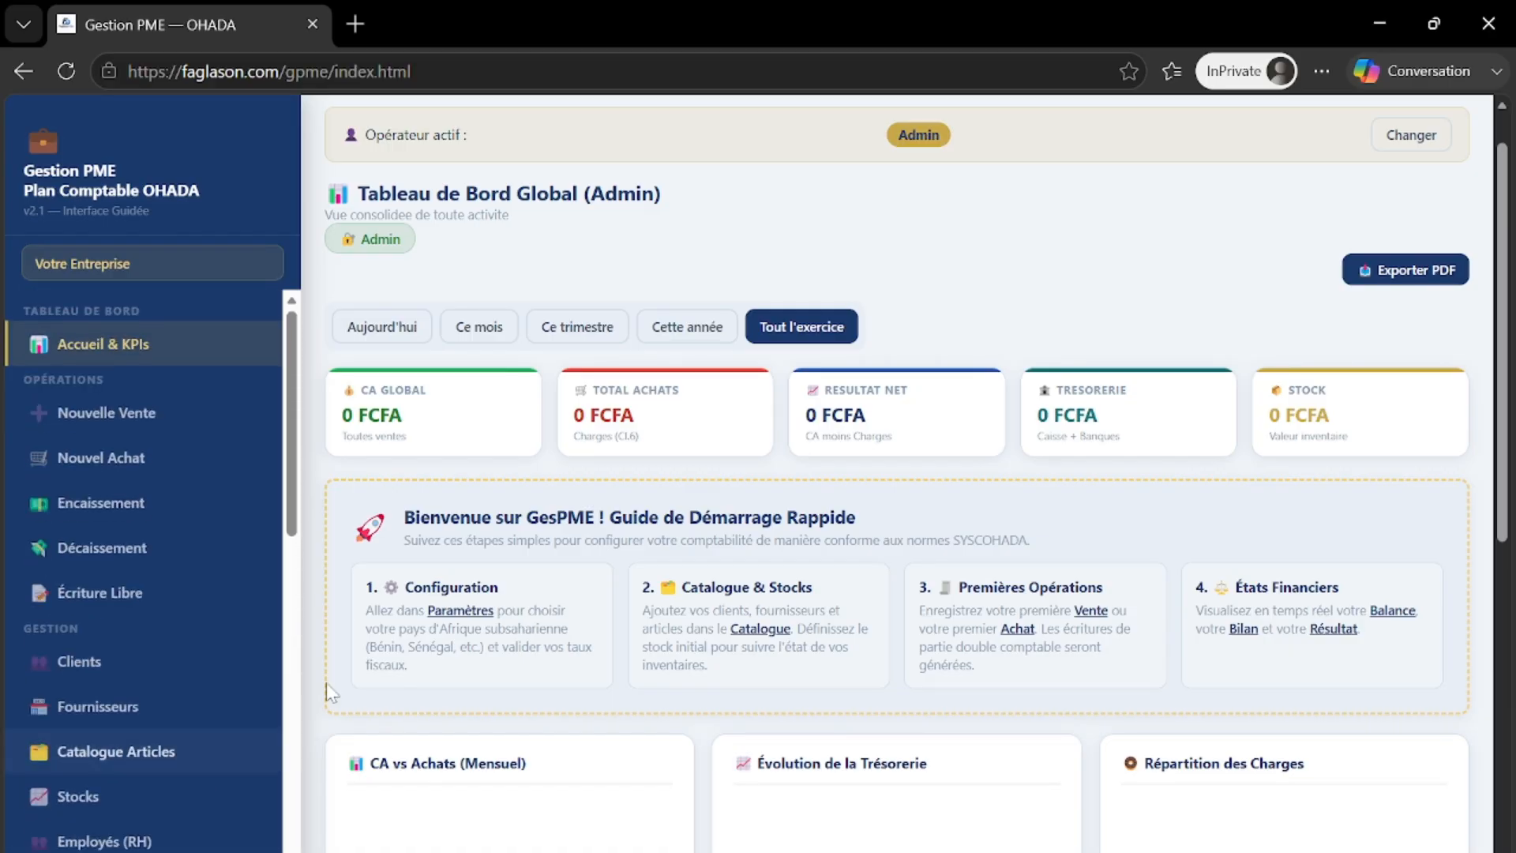
- In Paramètres, enter FAGLASON as the company name and TECH DIGITAL as the business sector
click(462, 611)
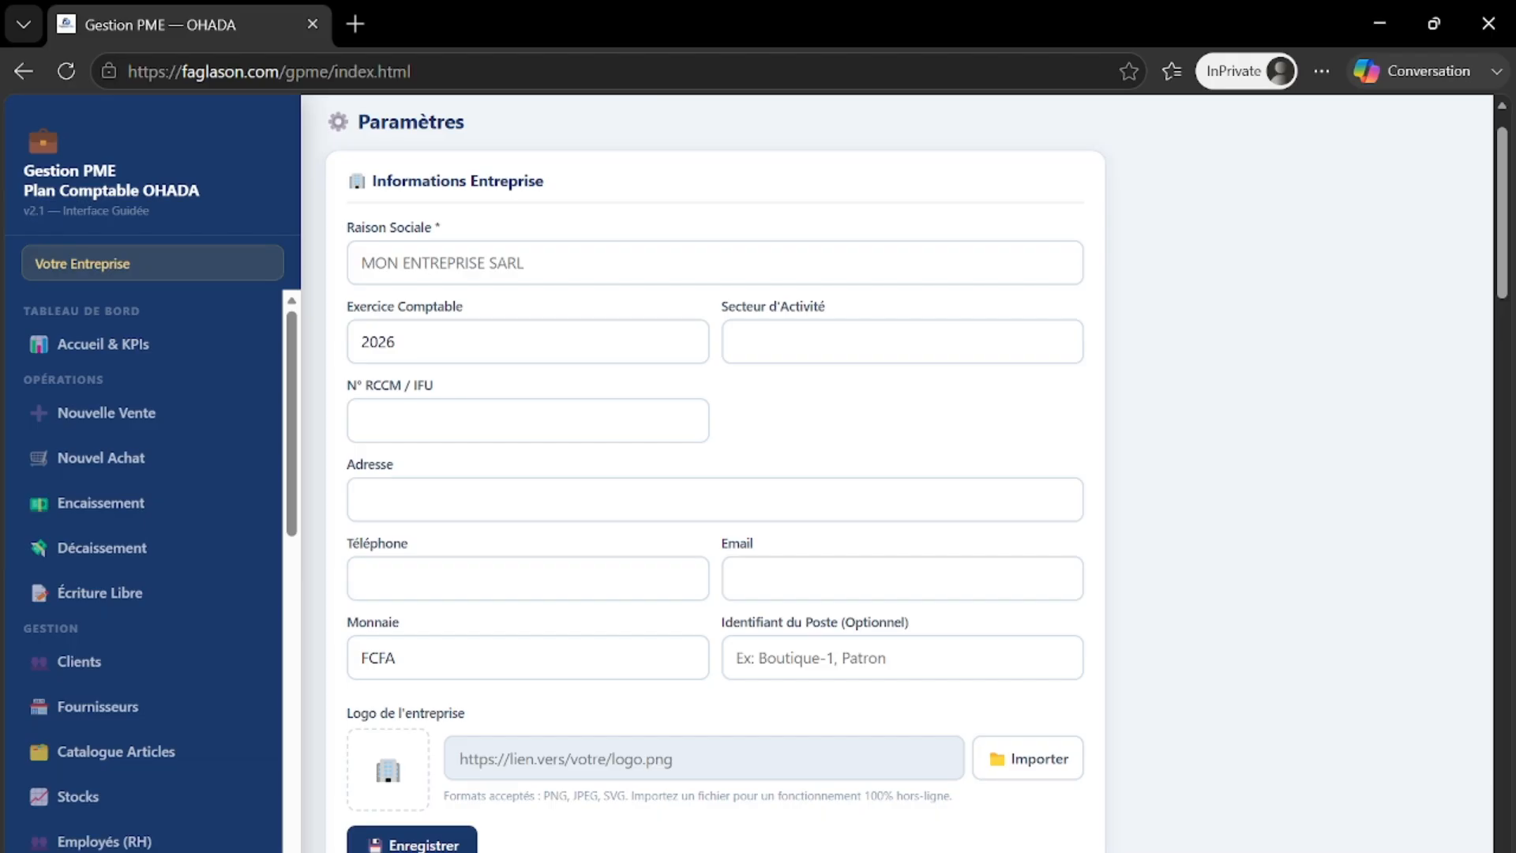
click(452, 275)
text(F)
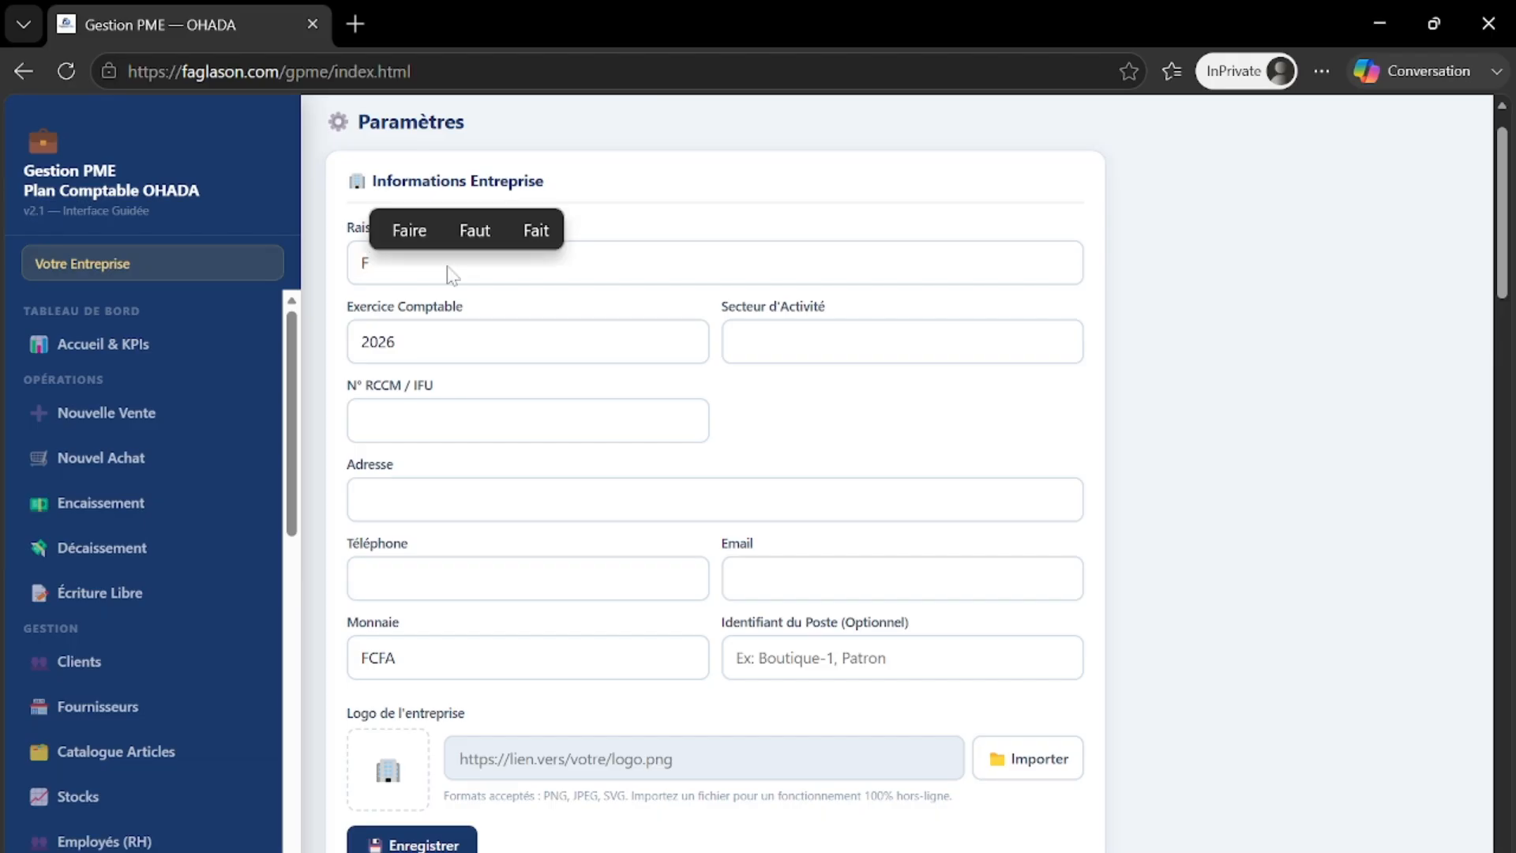
text(AGLASON)
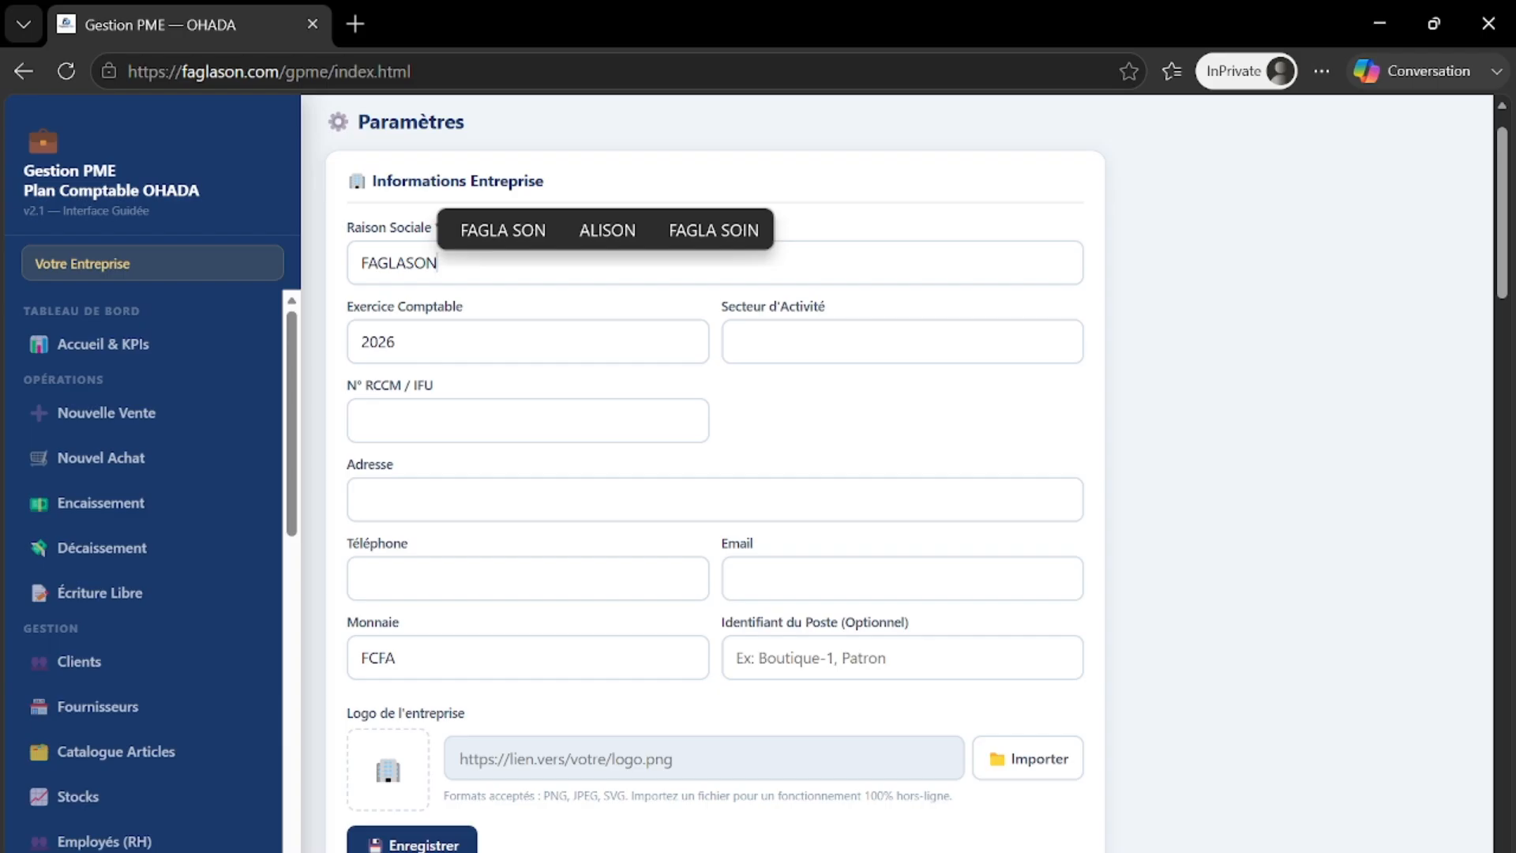
click(739, 342)
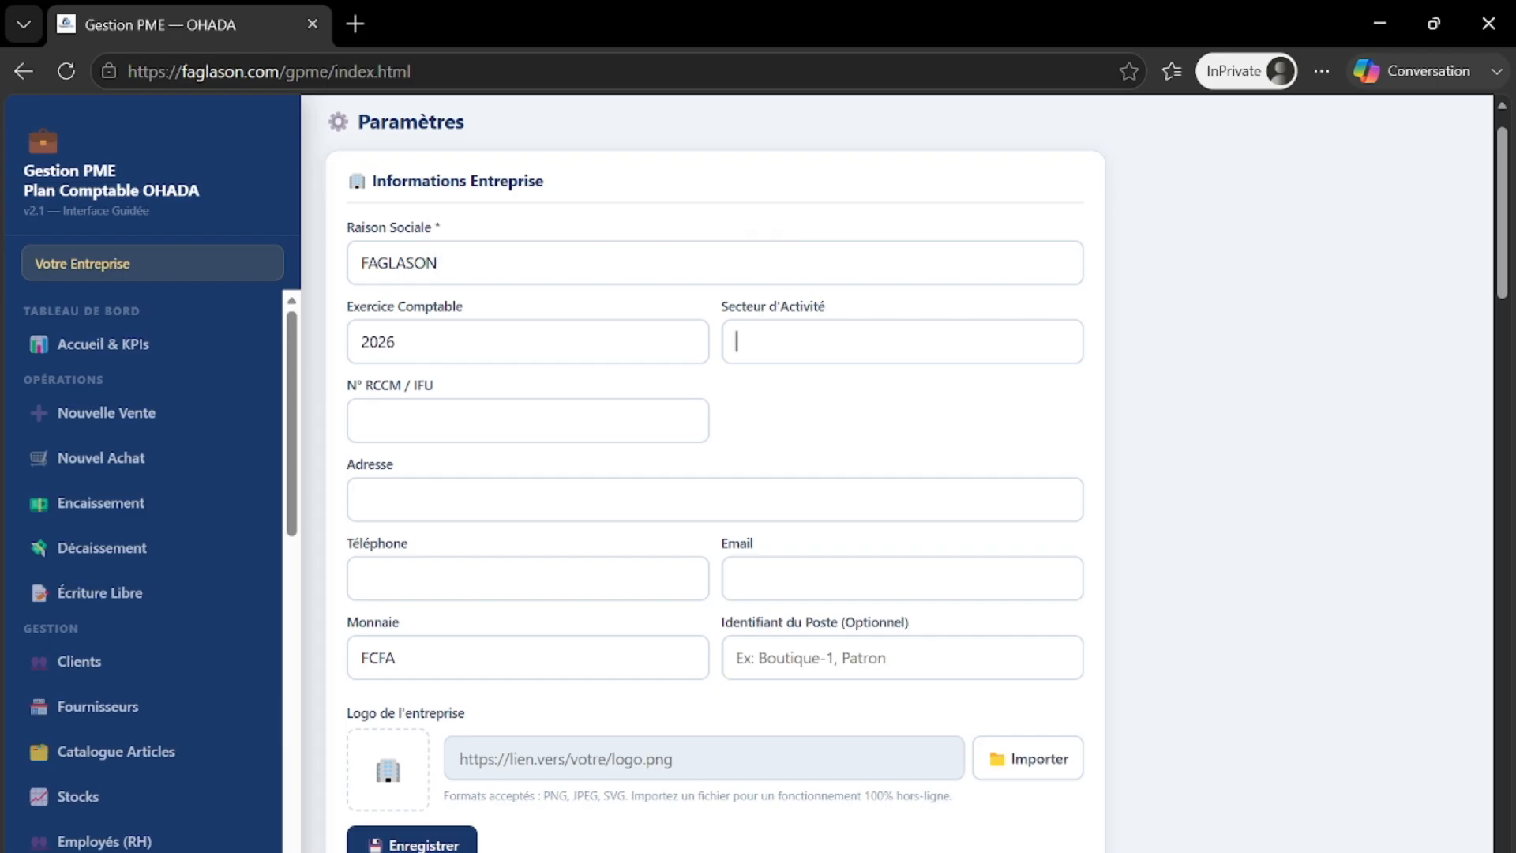
text(TECH )
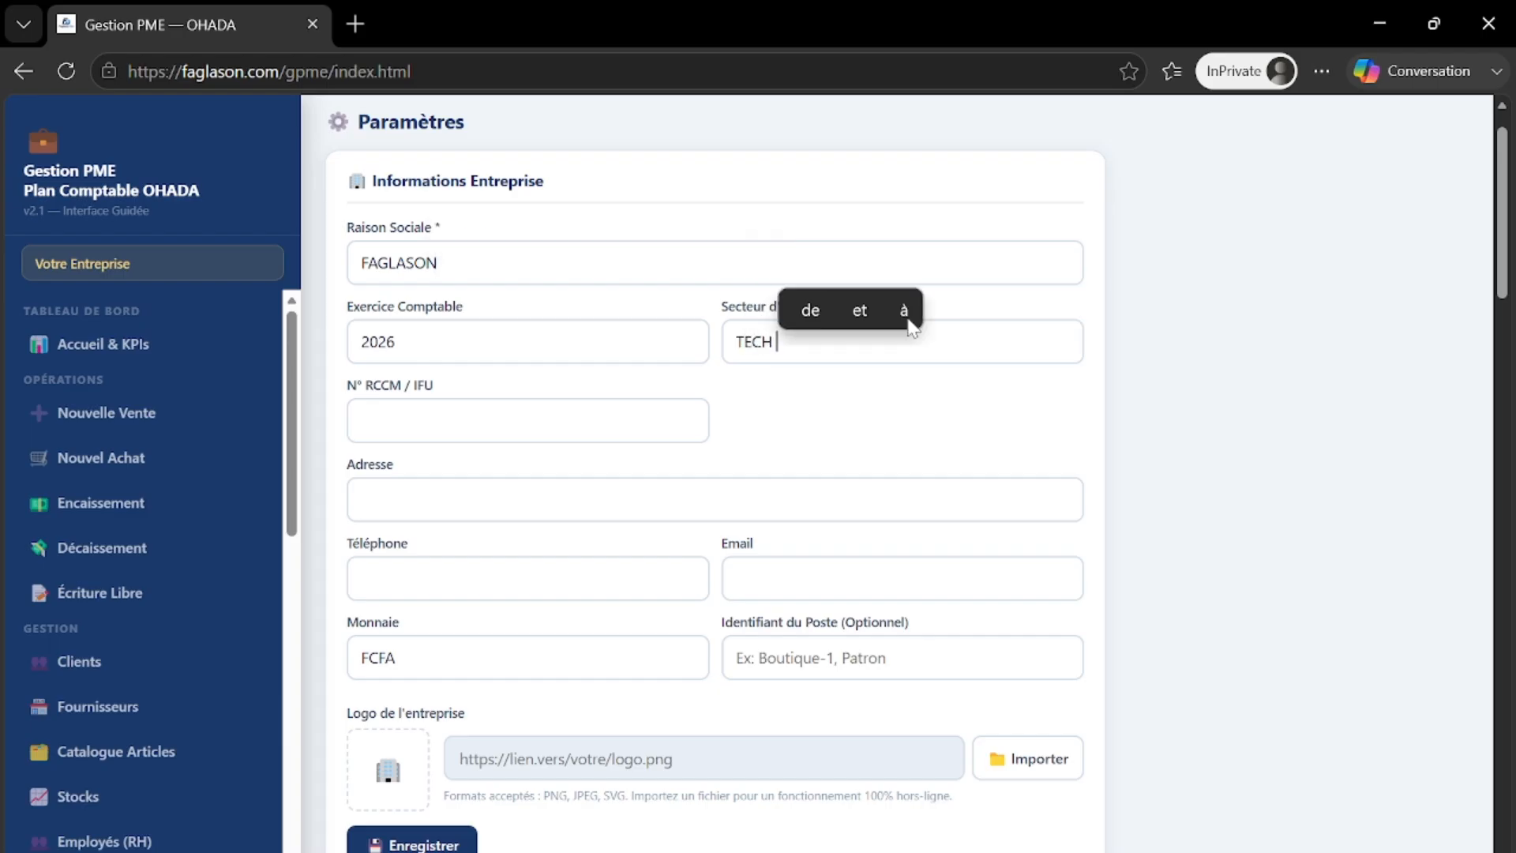
text(DIGIT)
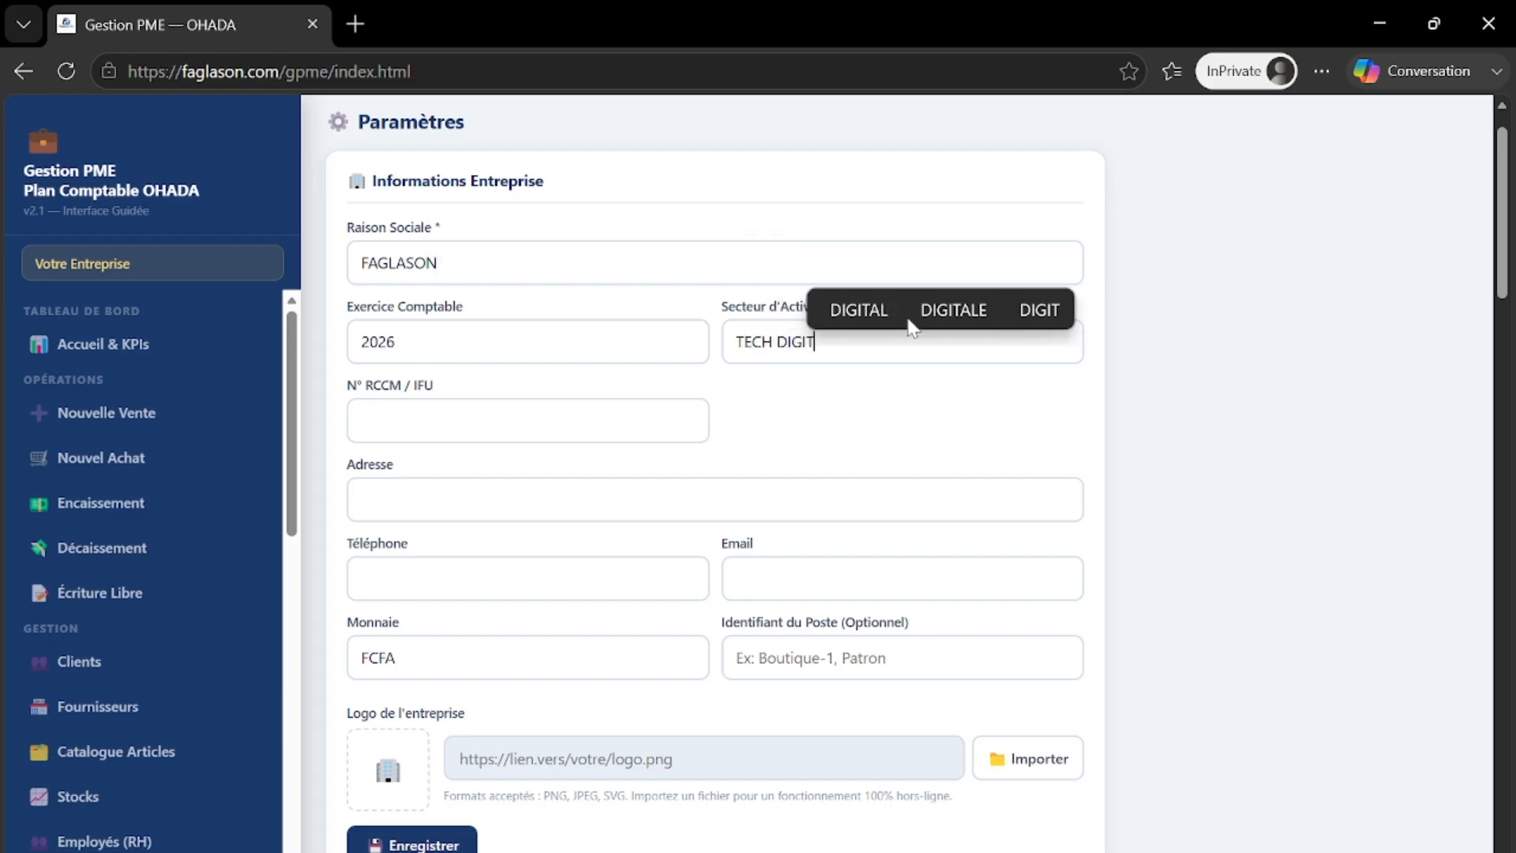
text(AL)
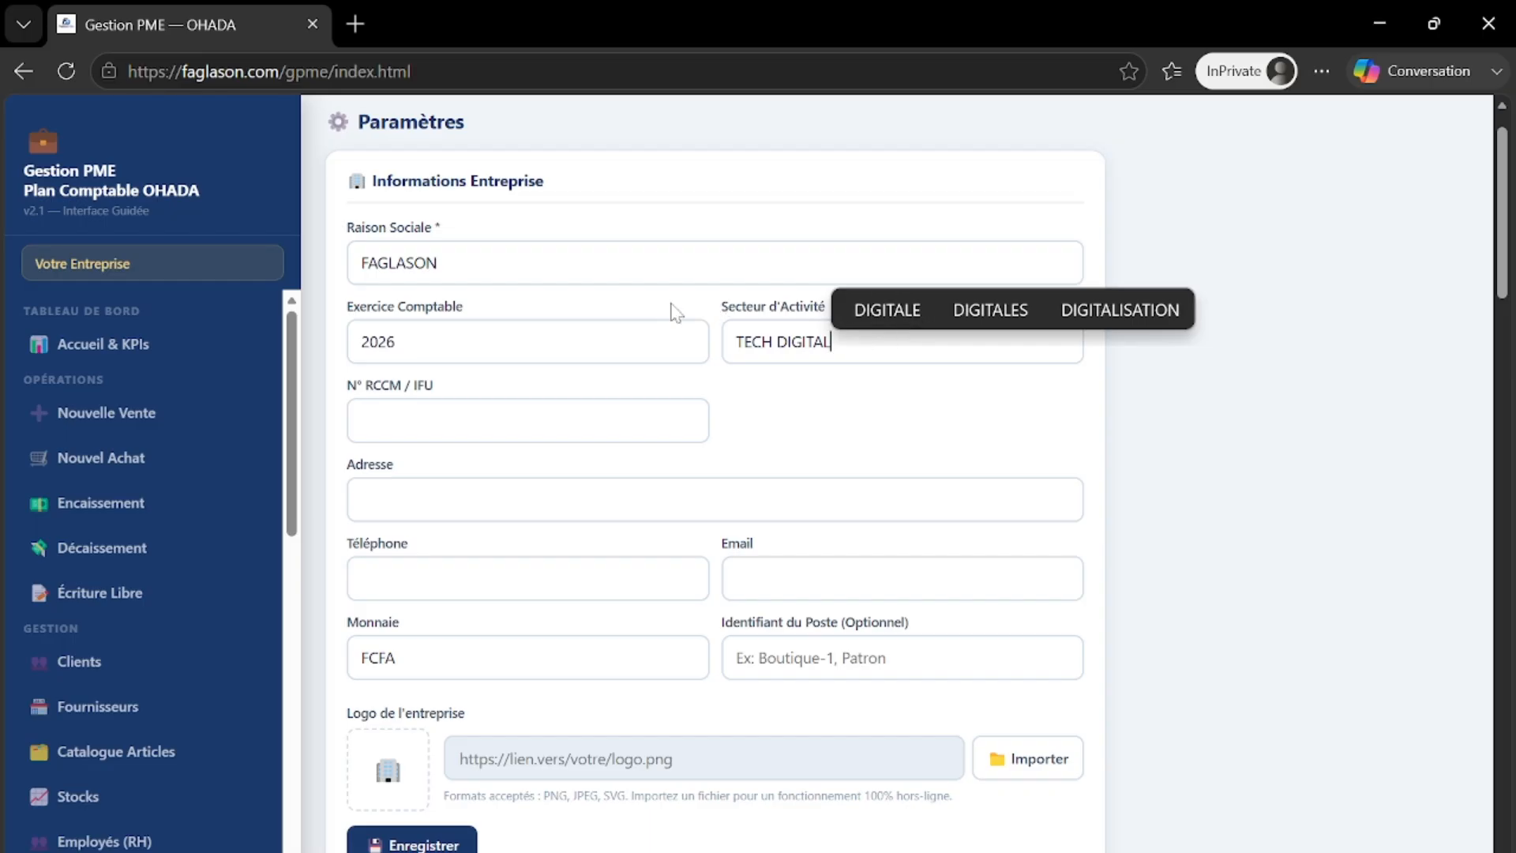
- Fill in the RCCM/IFU registration number, the Cotonou address and the company phone number
key(Tab)
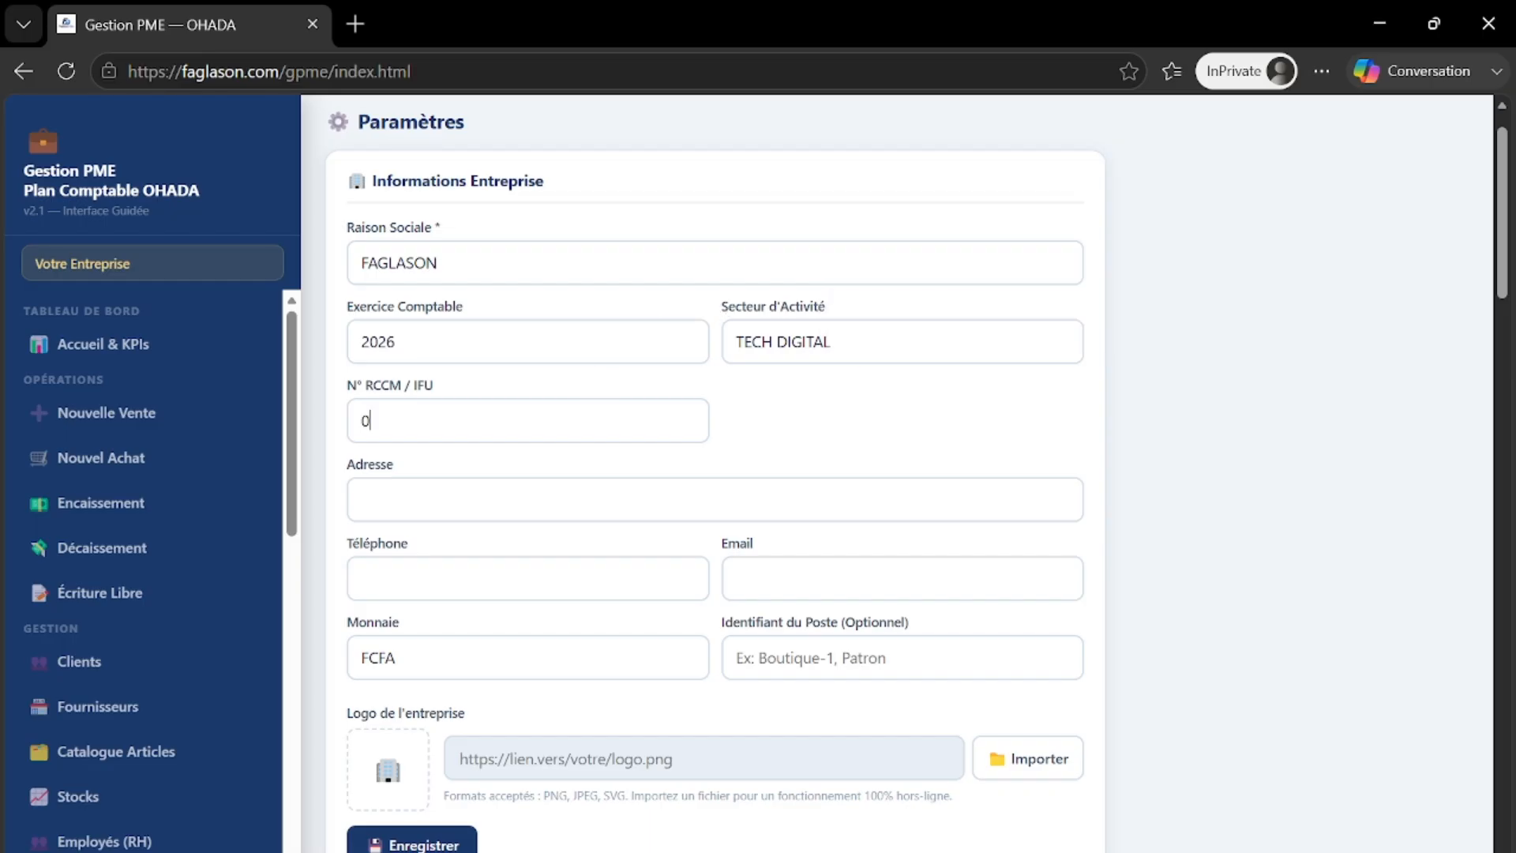
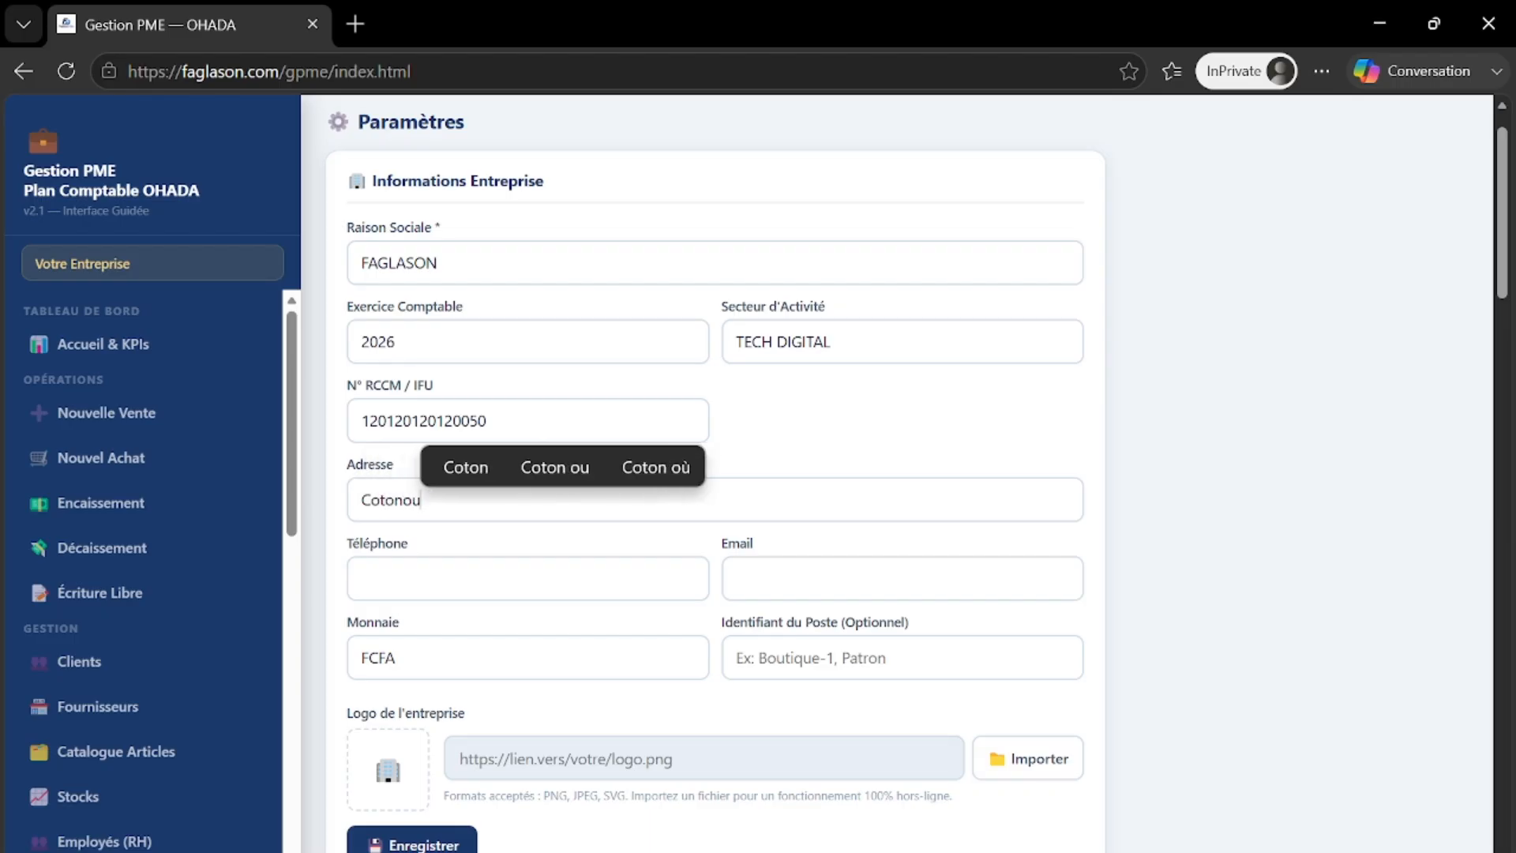
click(362, 579)
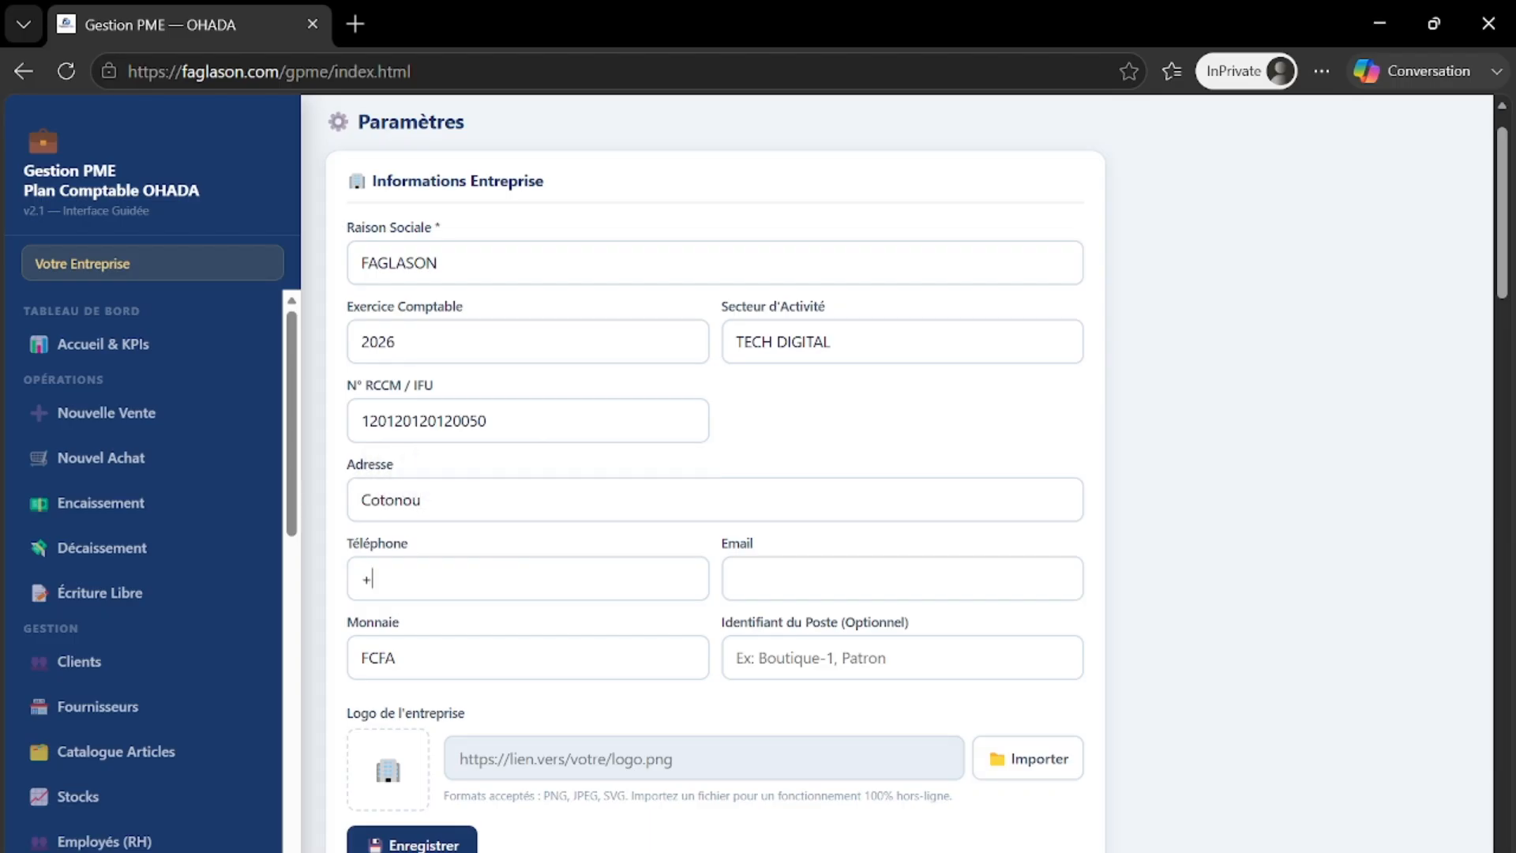
- Enter the company e-mail address and type 'Poste supervision' as the workstation identifier
click(824, 597)
text(DA)
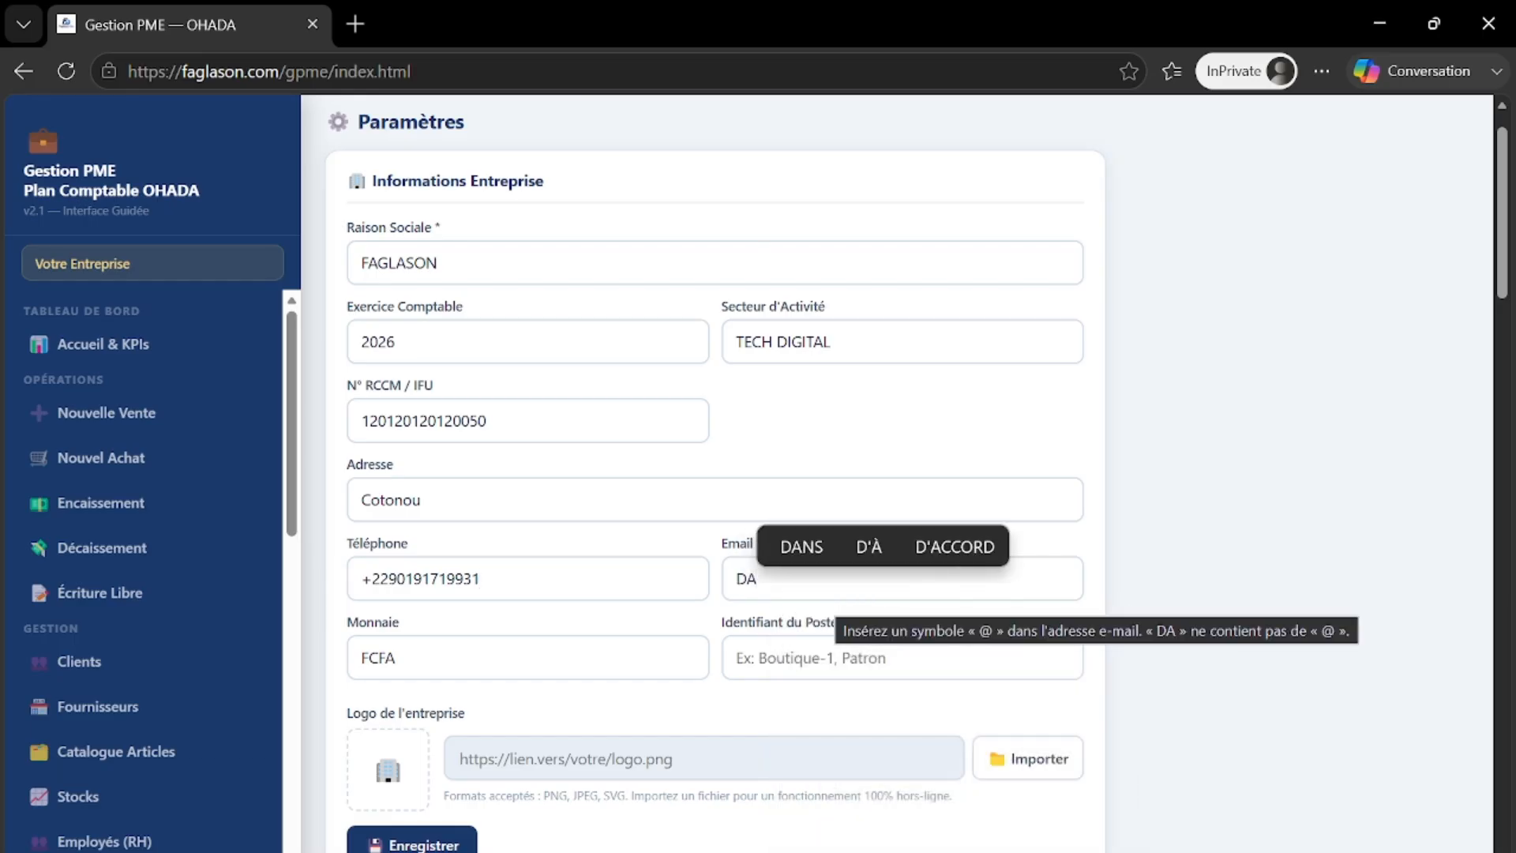
key(BackSpace)
key(BackSpace)
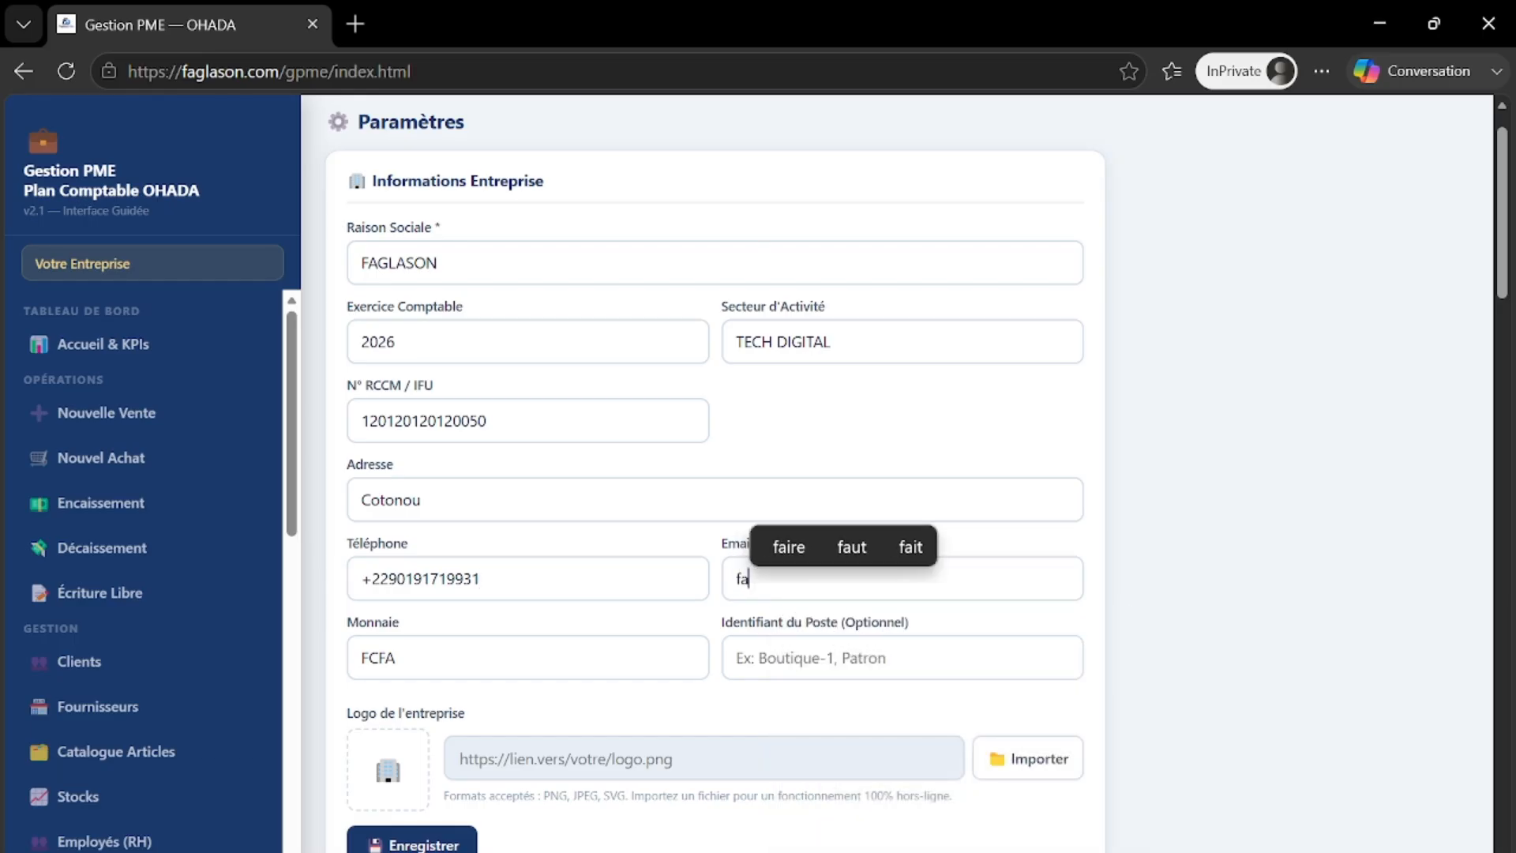
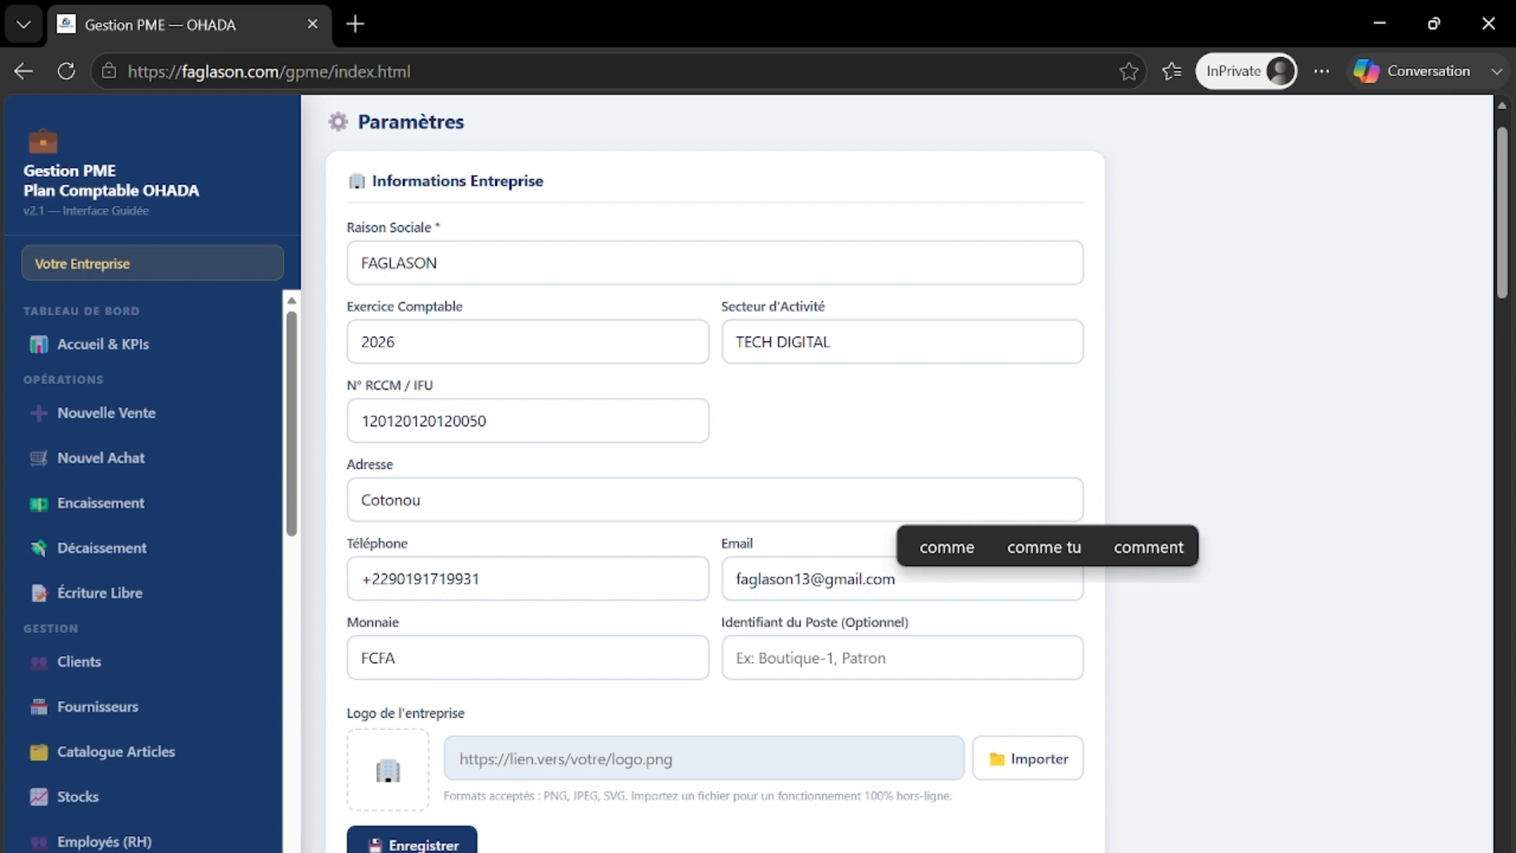
click(796, 658)
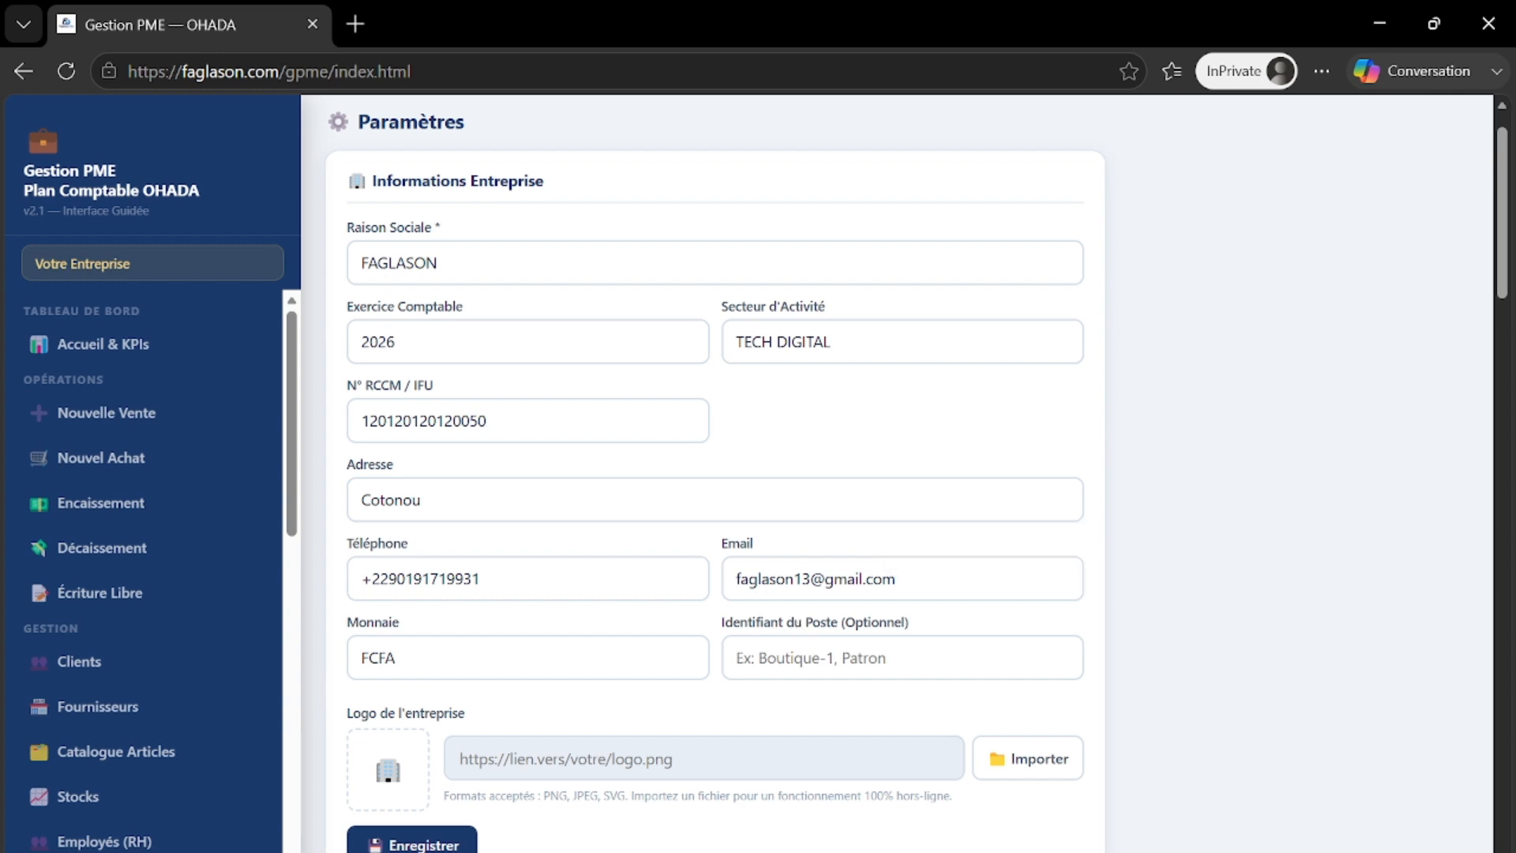
text(Post)
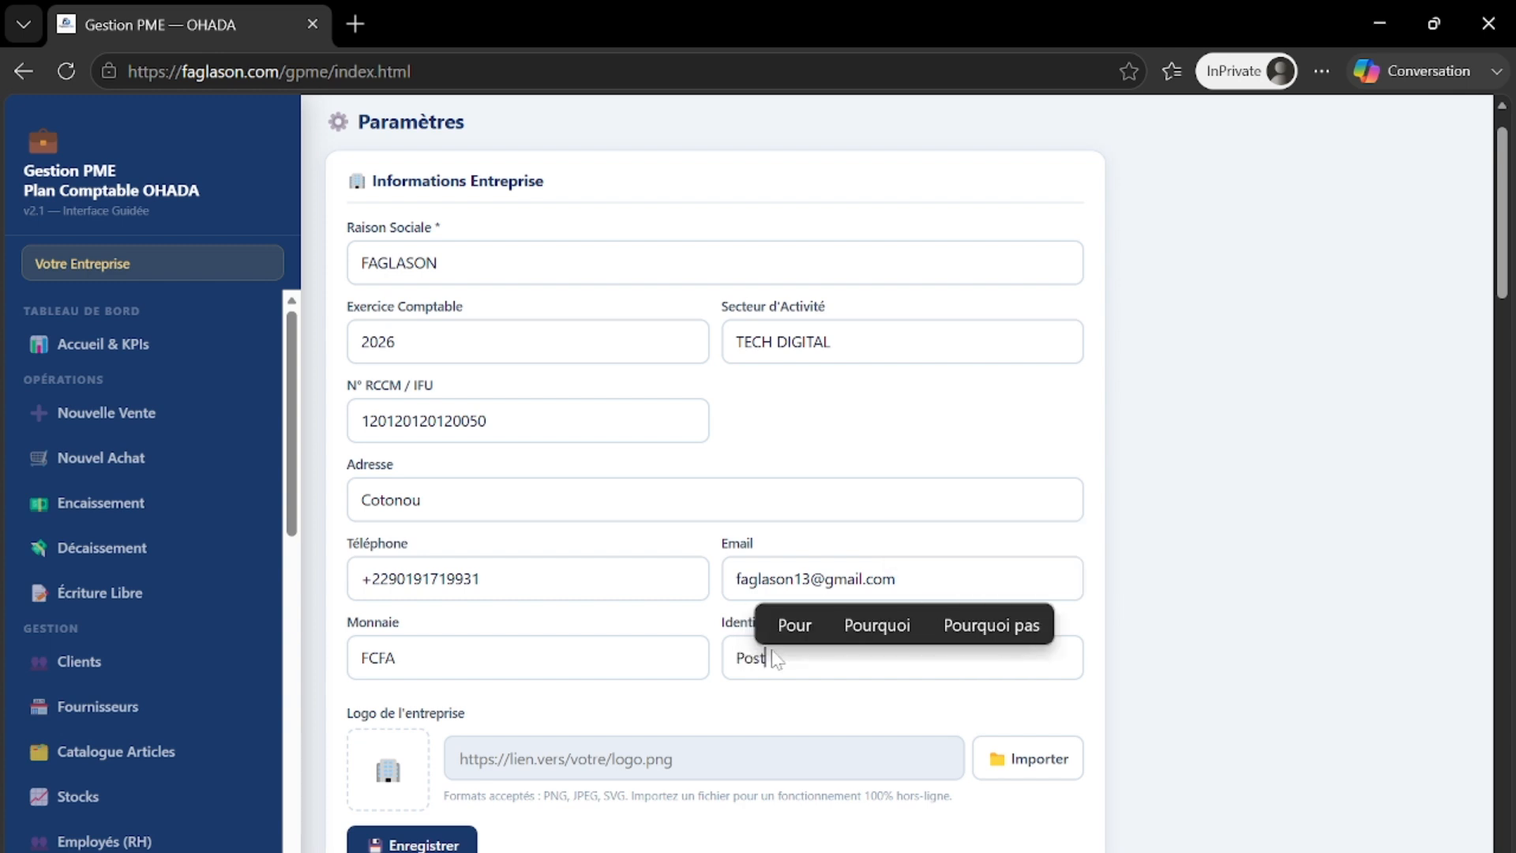
text(e superv)
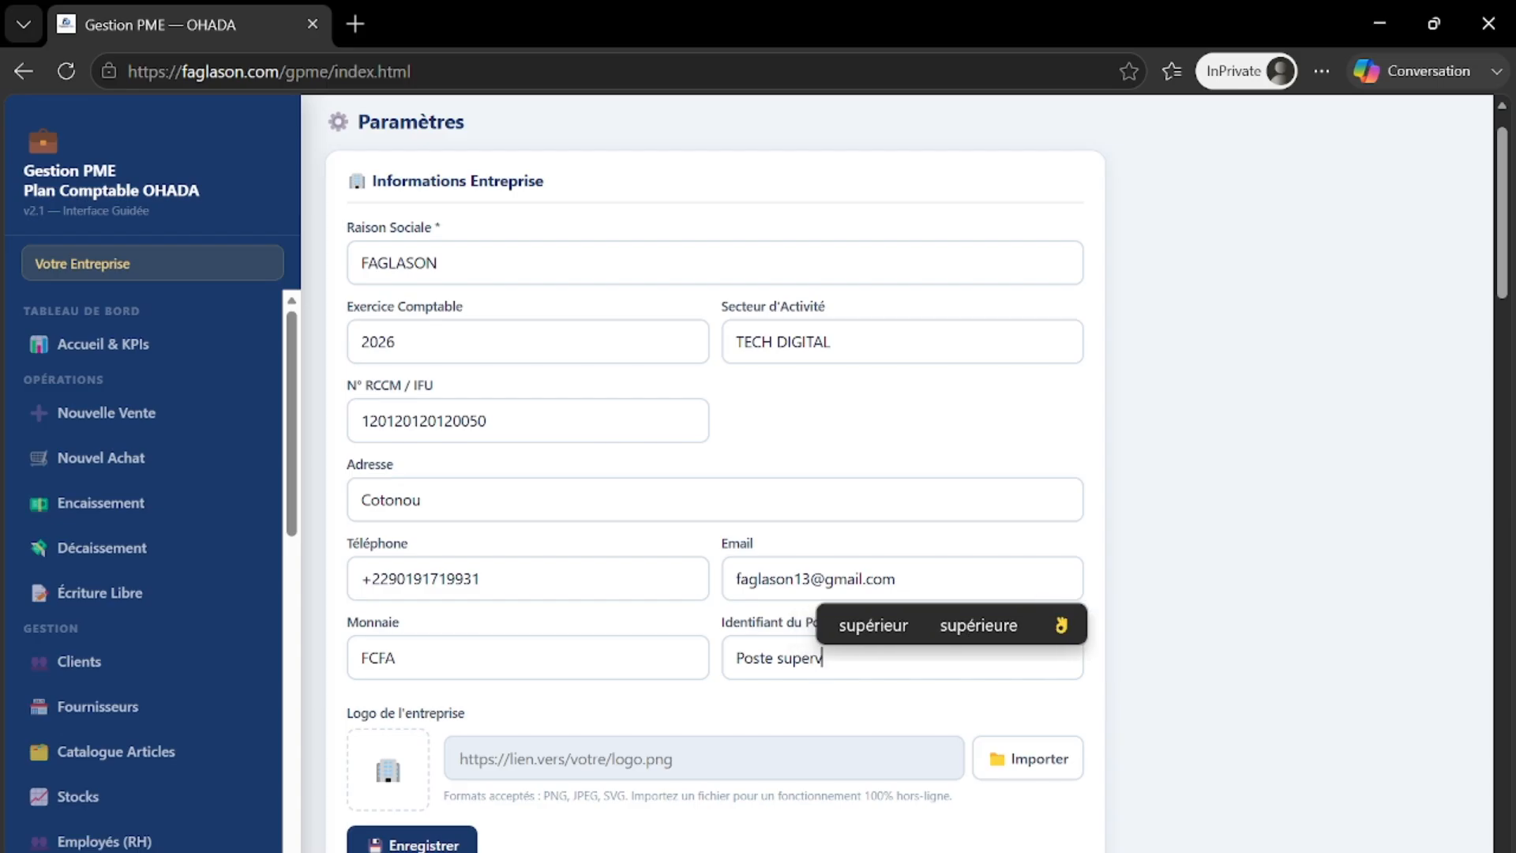
text(ision)
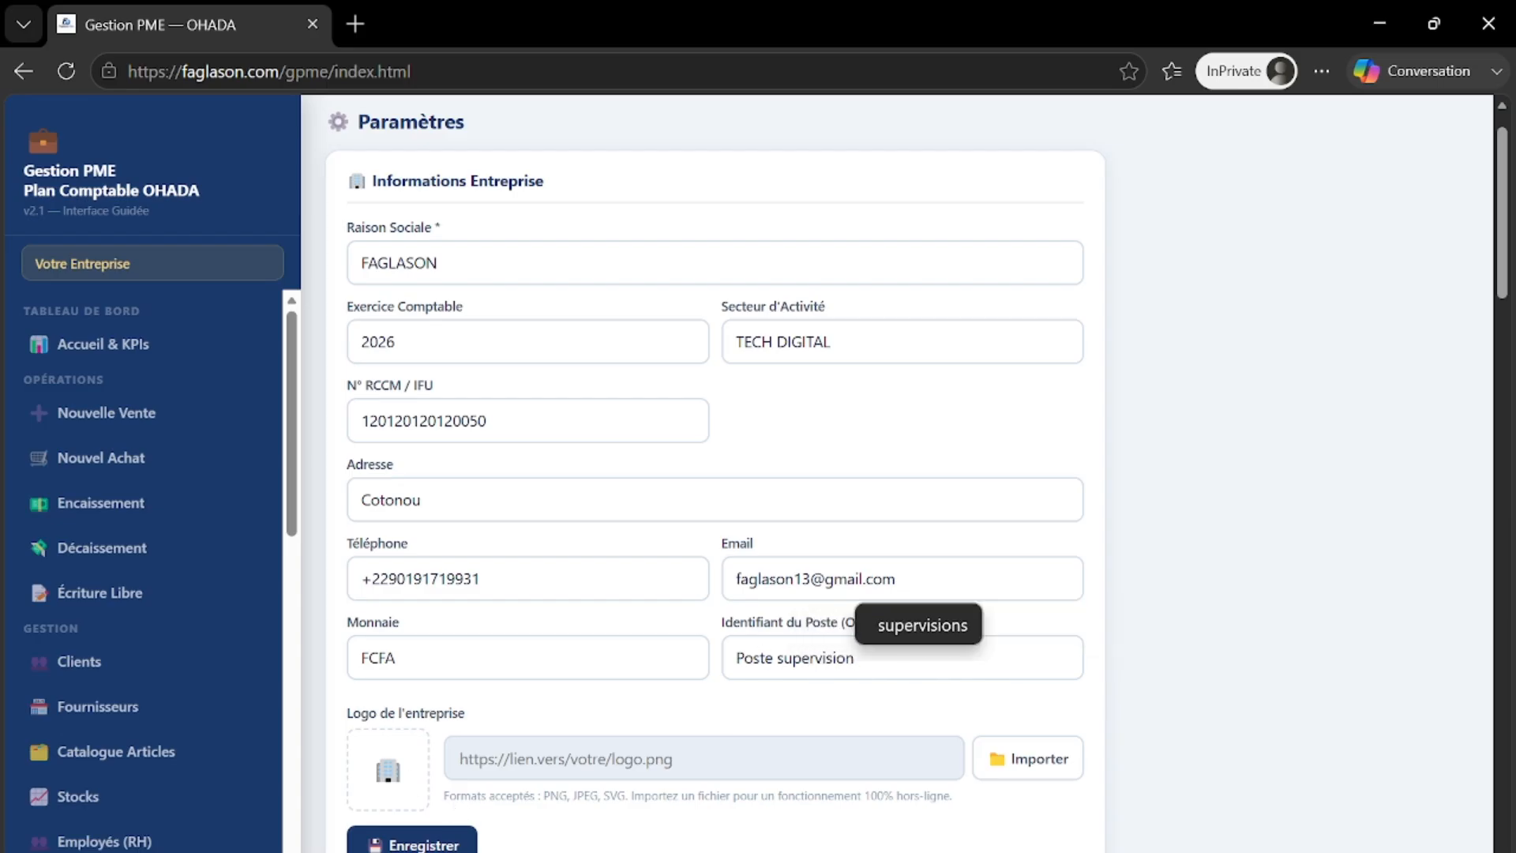
- Import the Faglason Dev image as the company logo and save the company details
click(1009, 762)
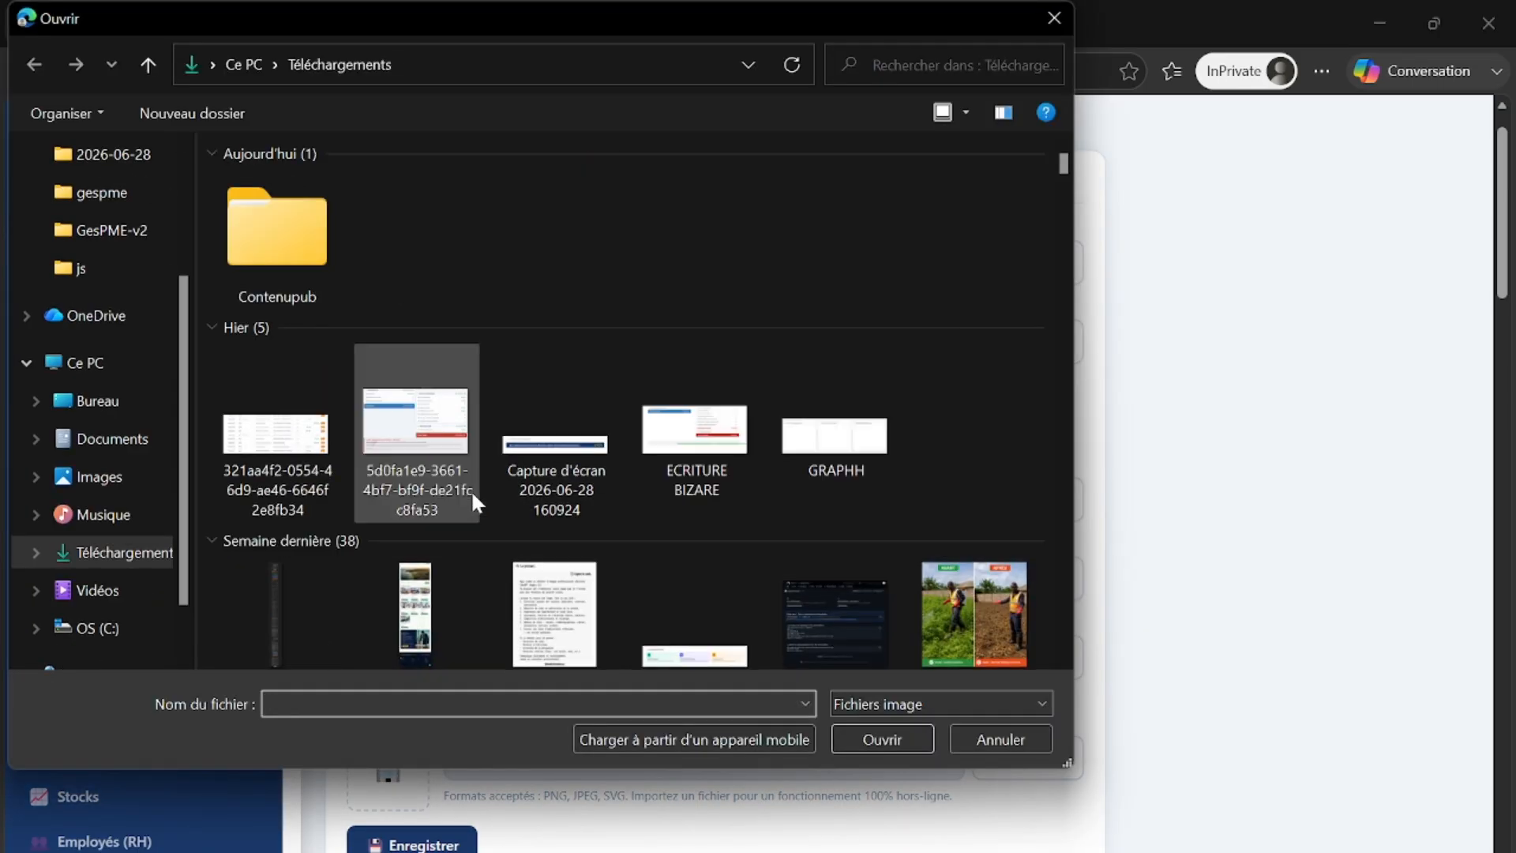
scroll(471, 490, down, 15)
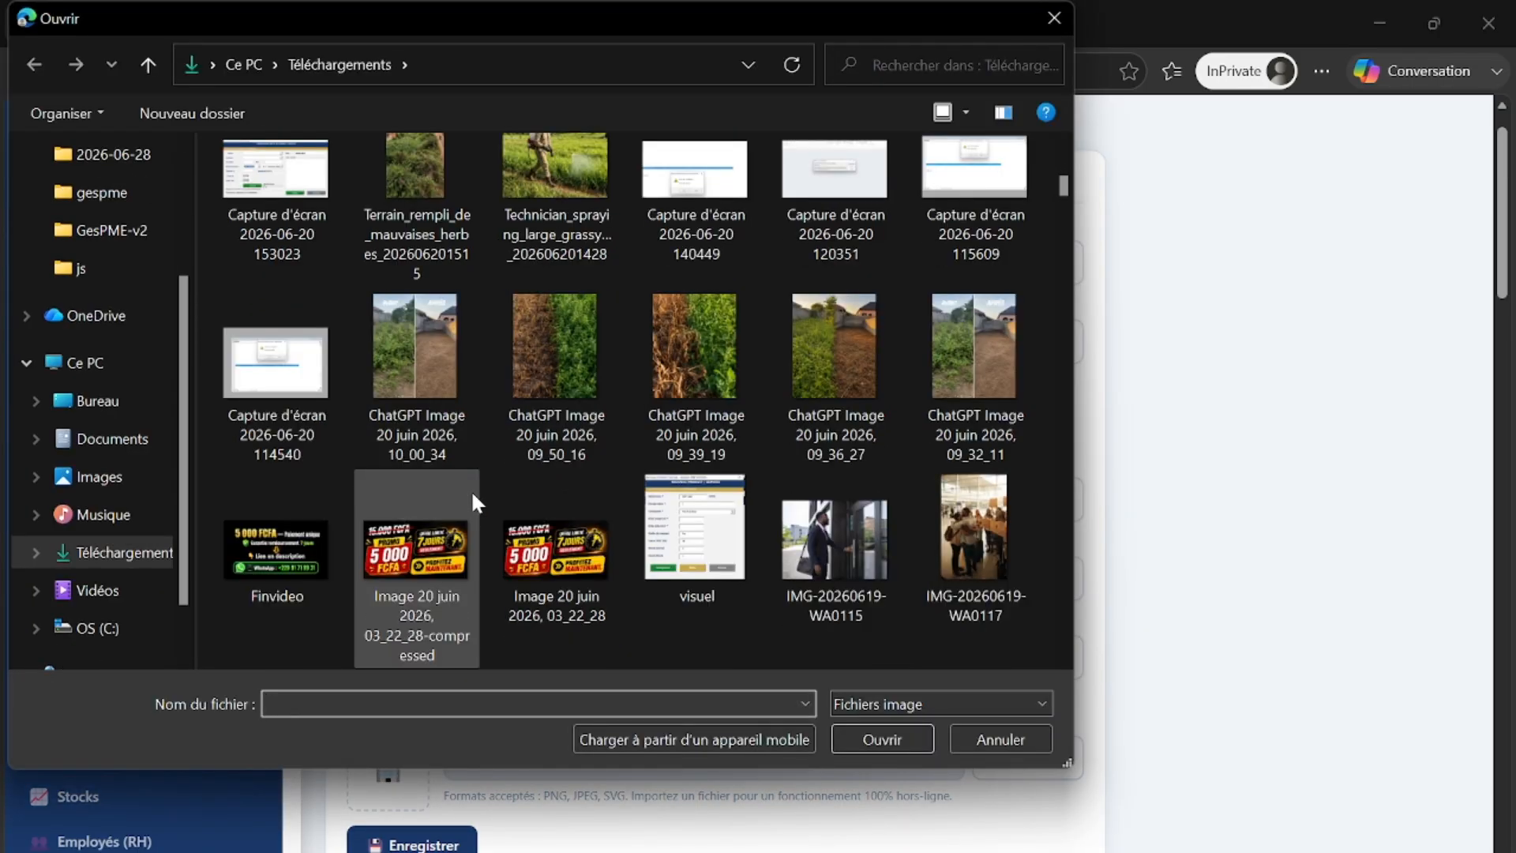
scroll(472, 496, down, 12)
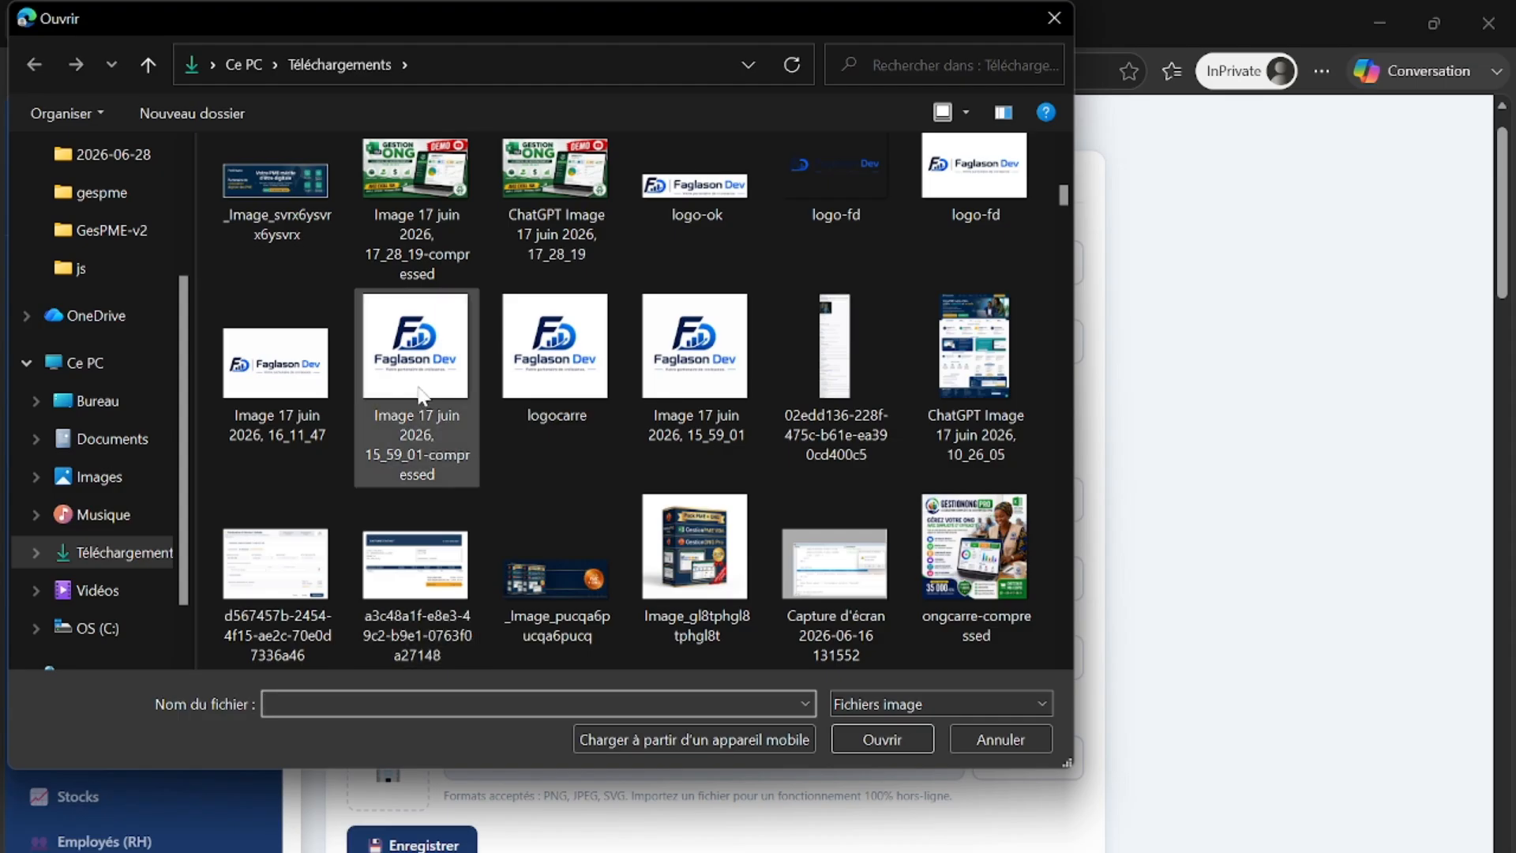
click(418, 395)
click(890, 739)
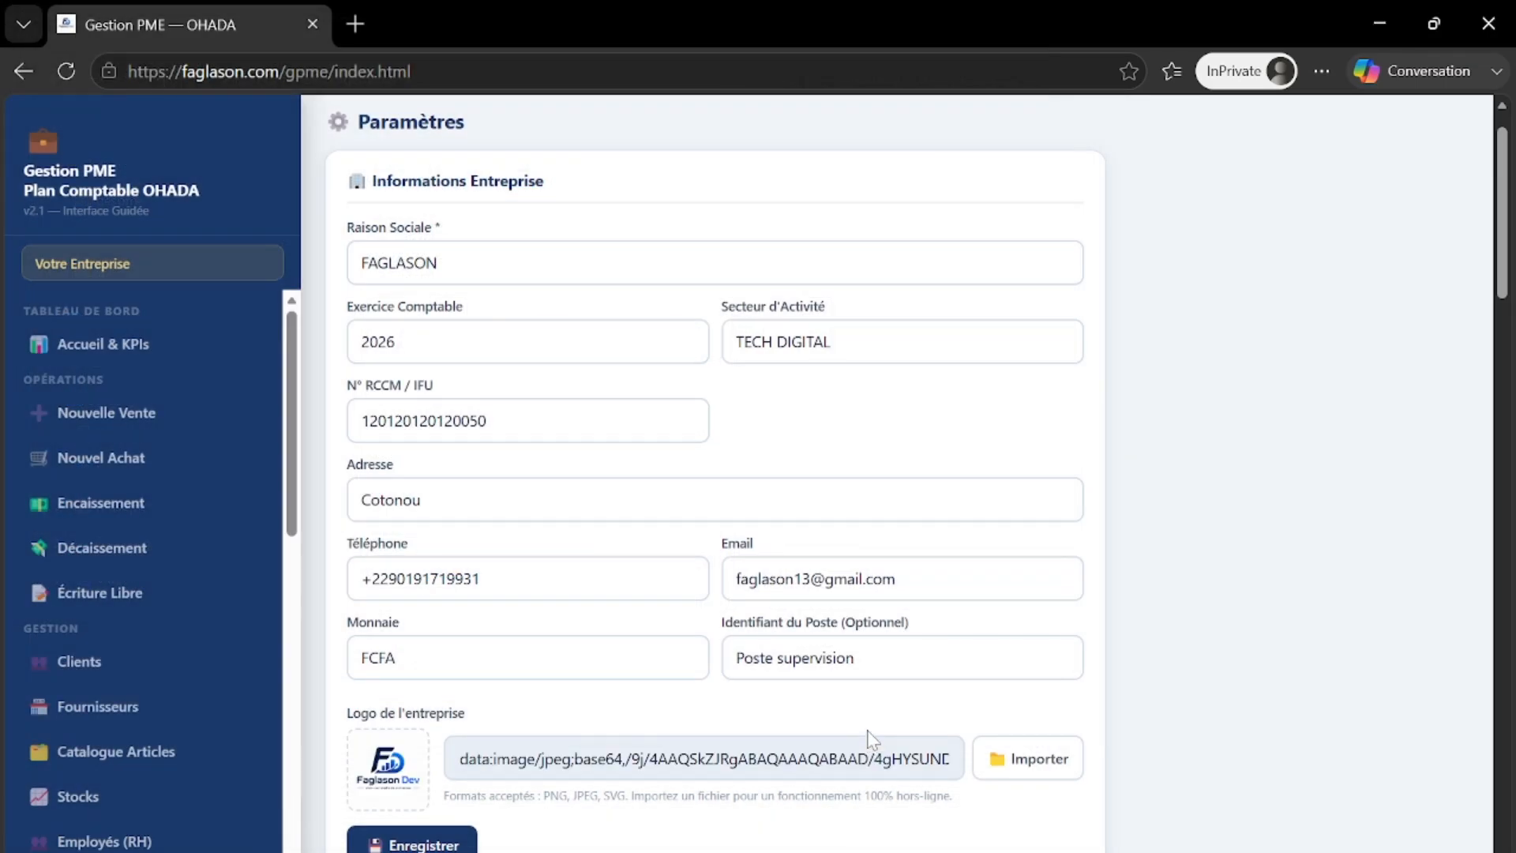
scroll(871, 740, down, 6)
click(469, 378)
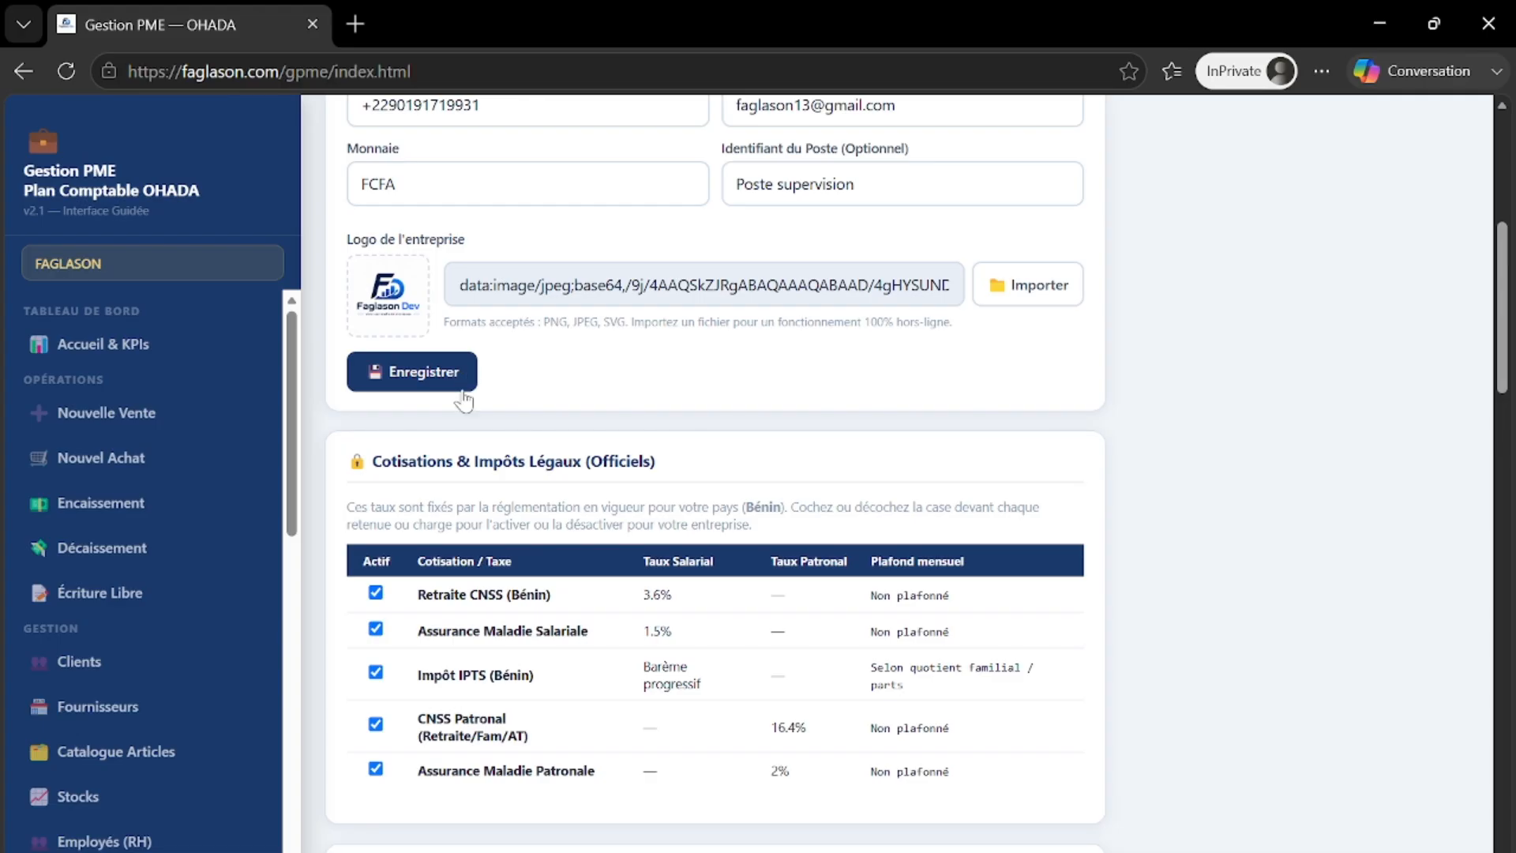
scroll(598, 460, down, 1)
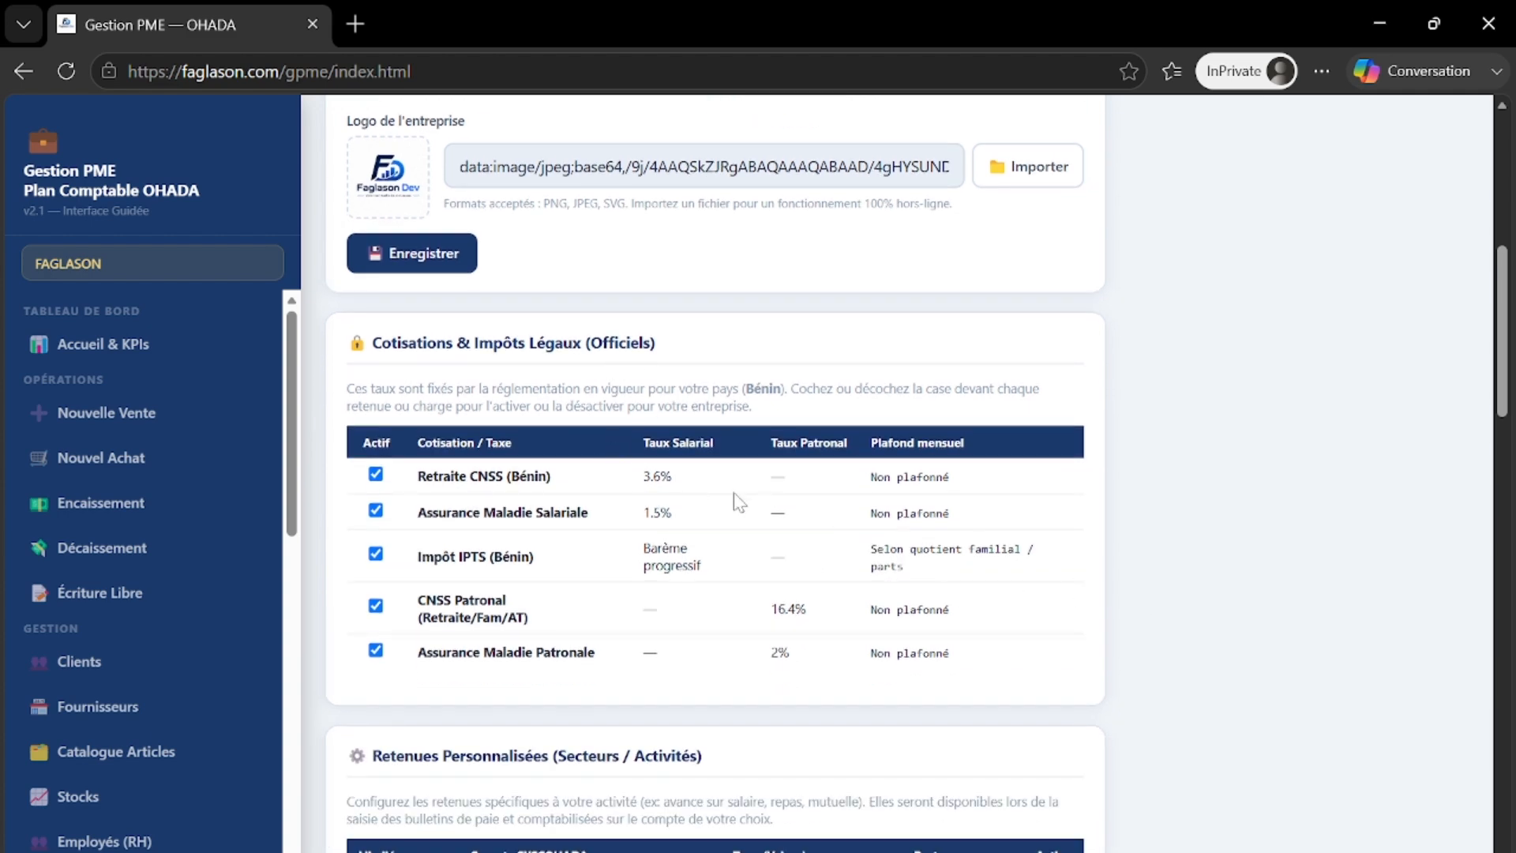
scroll(748, 477, down, 3)
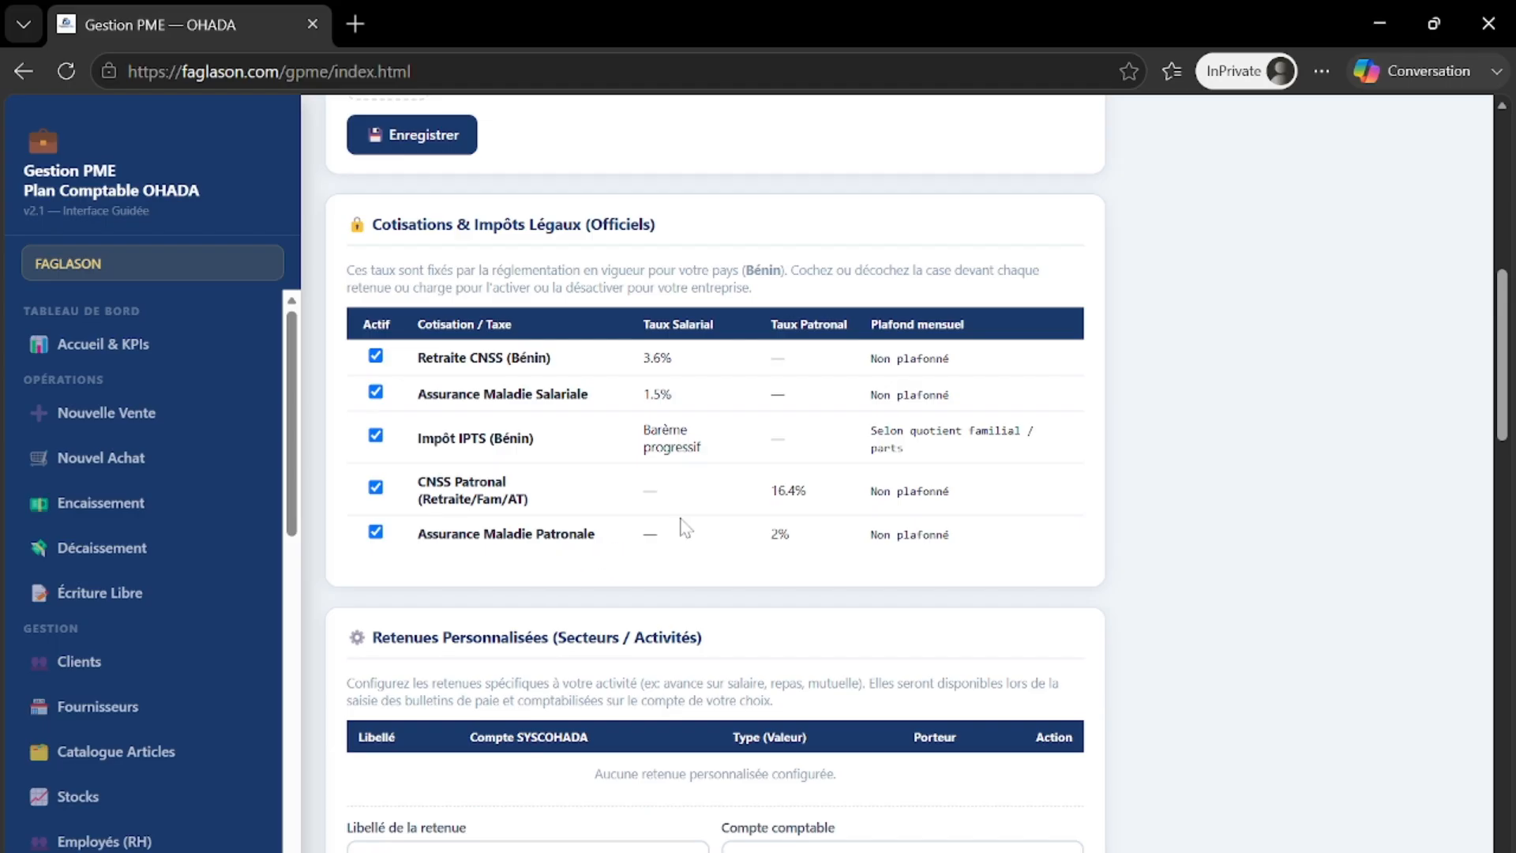
scroll(683, 528, down, 1)
scroll(684, 528, down, 1)
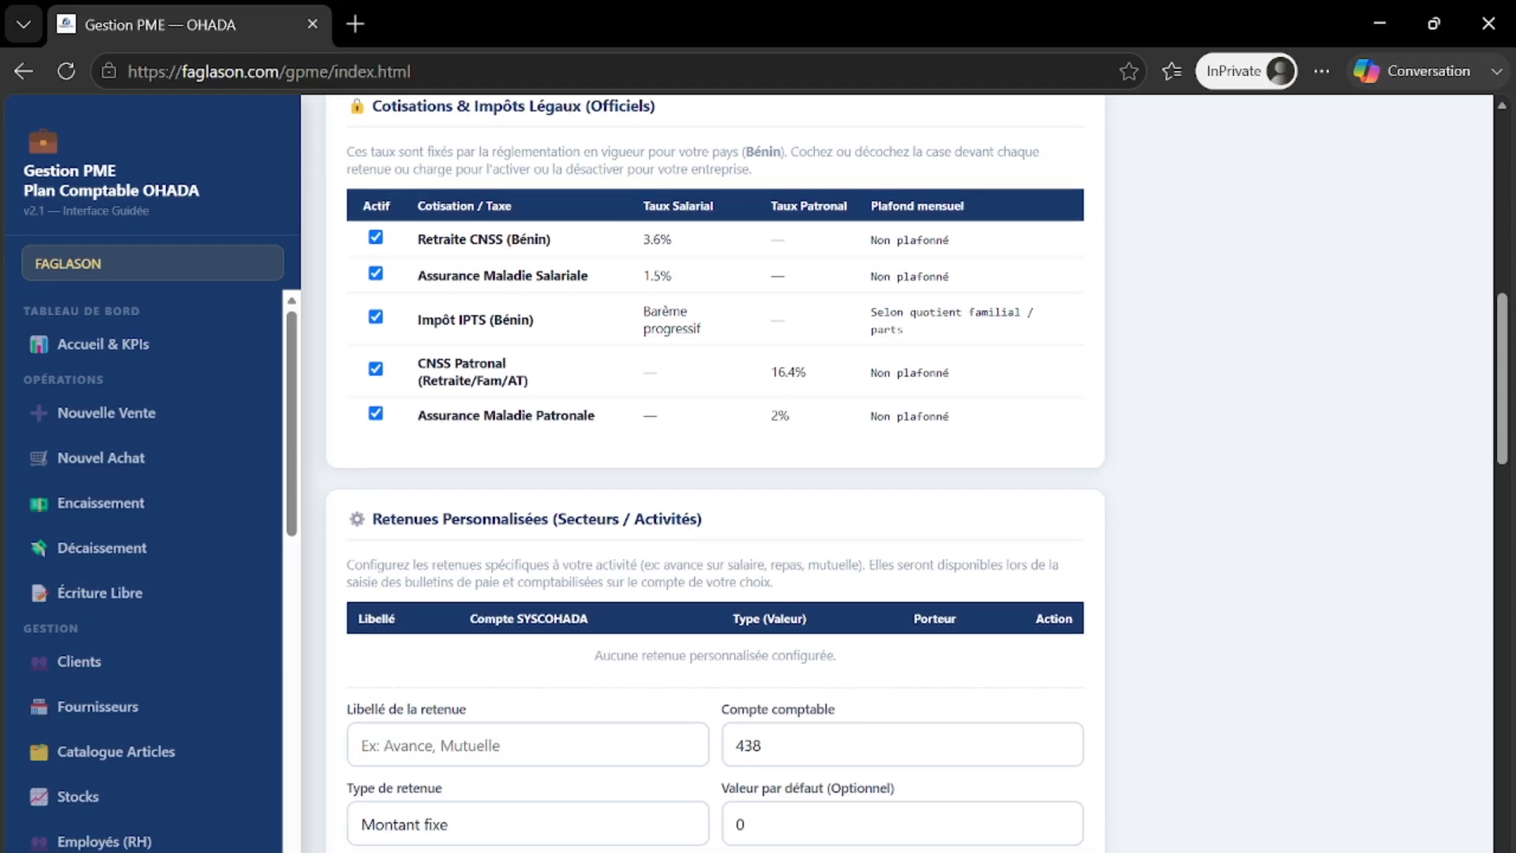
scroll(763, 500, down, 2)
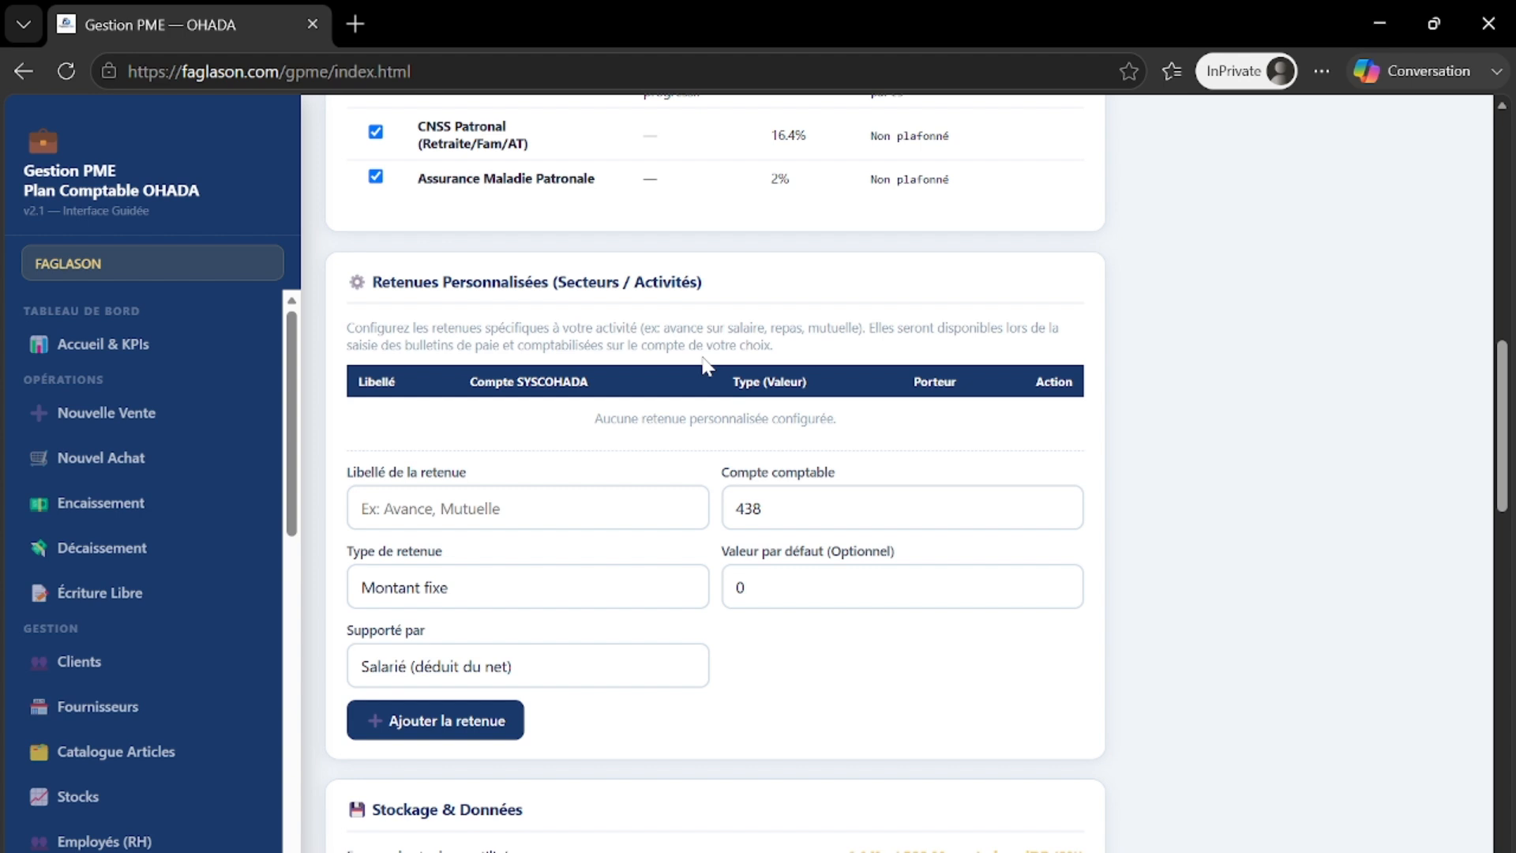
scroll(705, 365, up, 2)
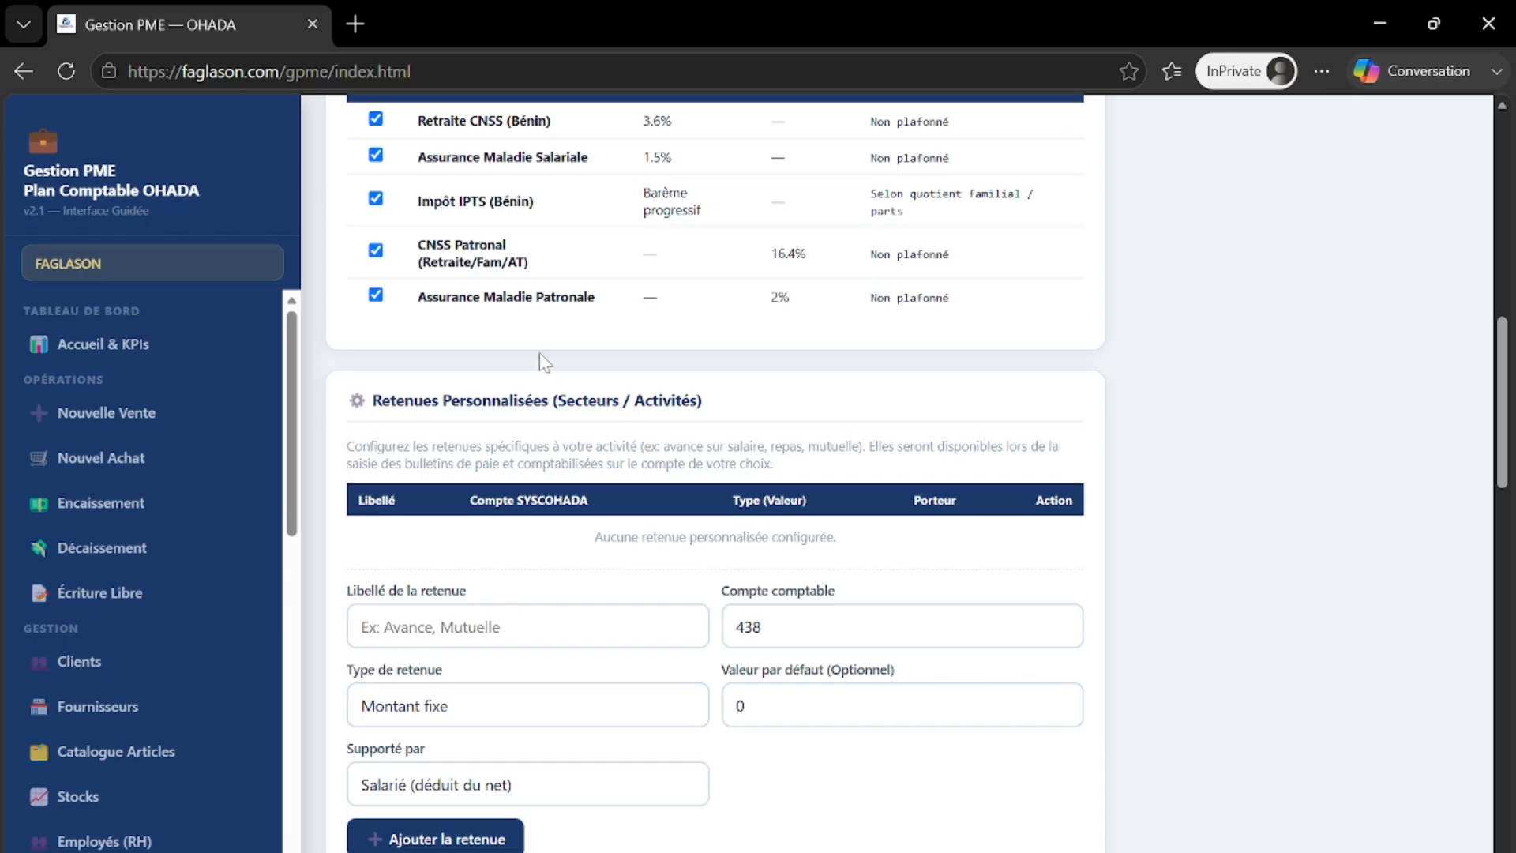
scroll(533, 324, up, 2)
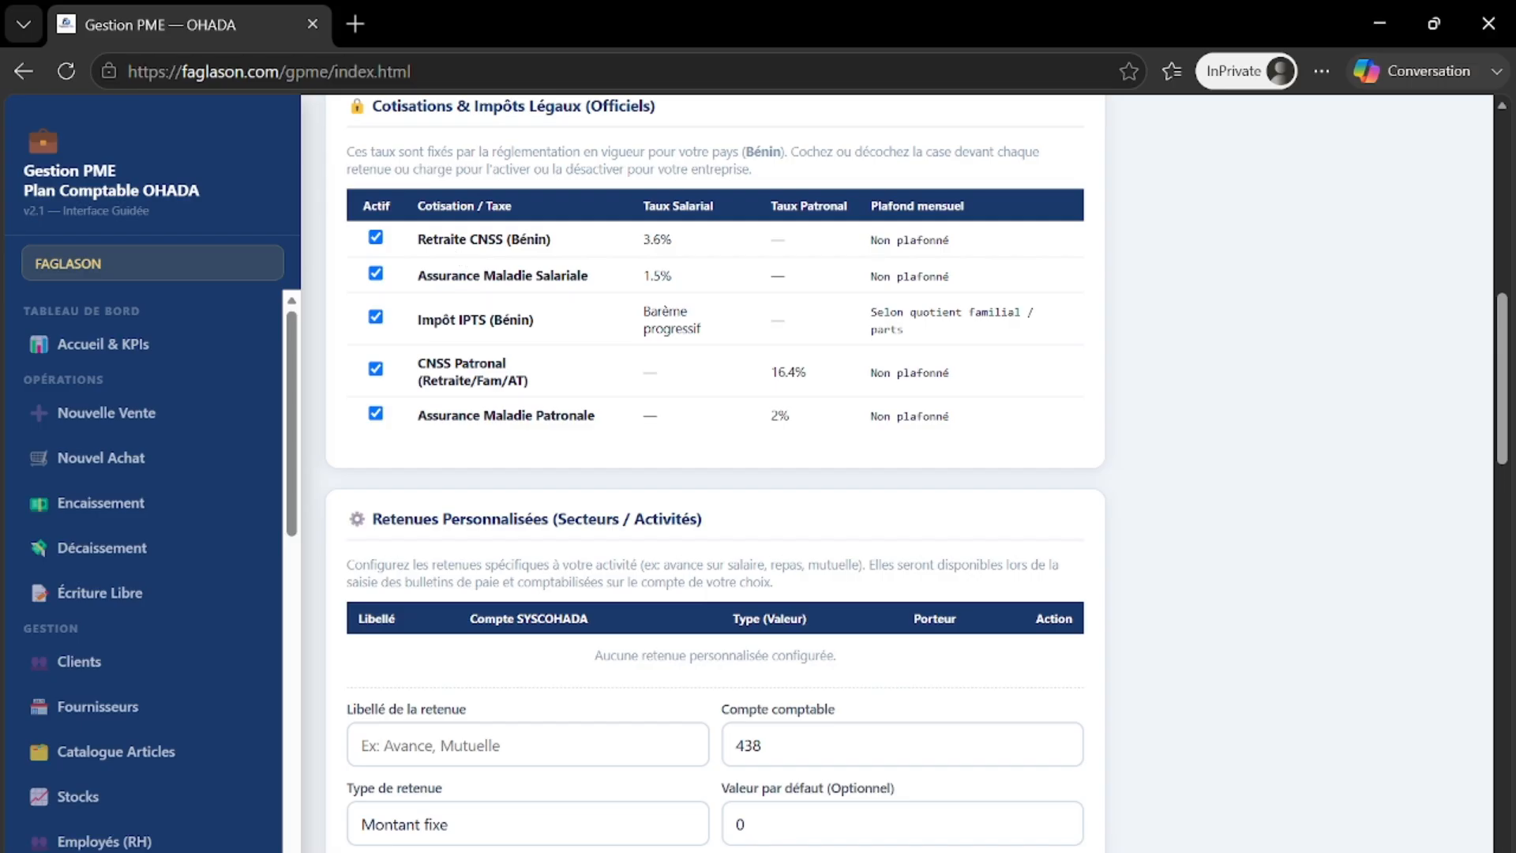
scroll(714, 473, down, 5)
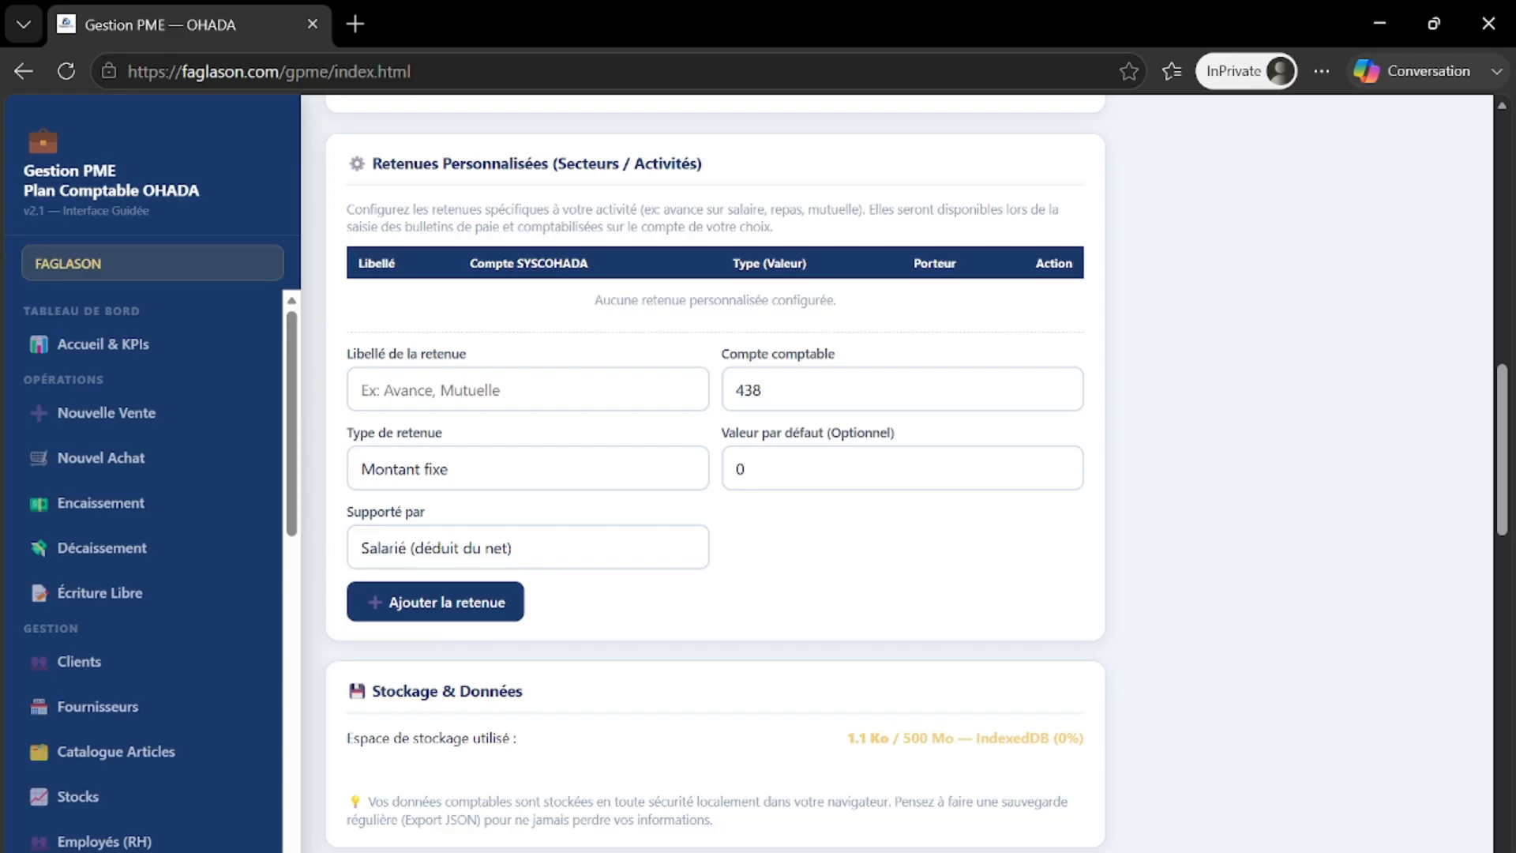
- Name the new deduction 'cmu' and make it a fixed amount of 1 000 FCFA
text(cmu)
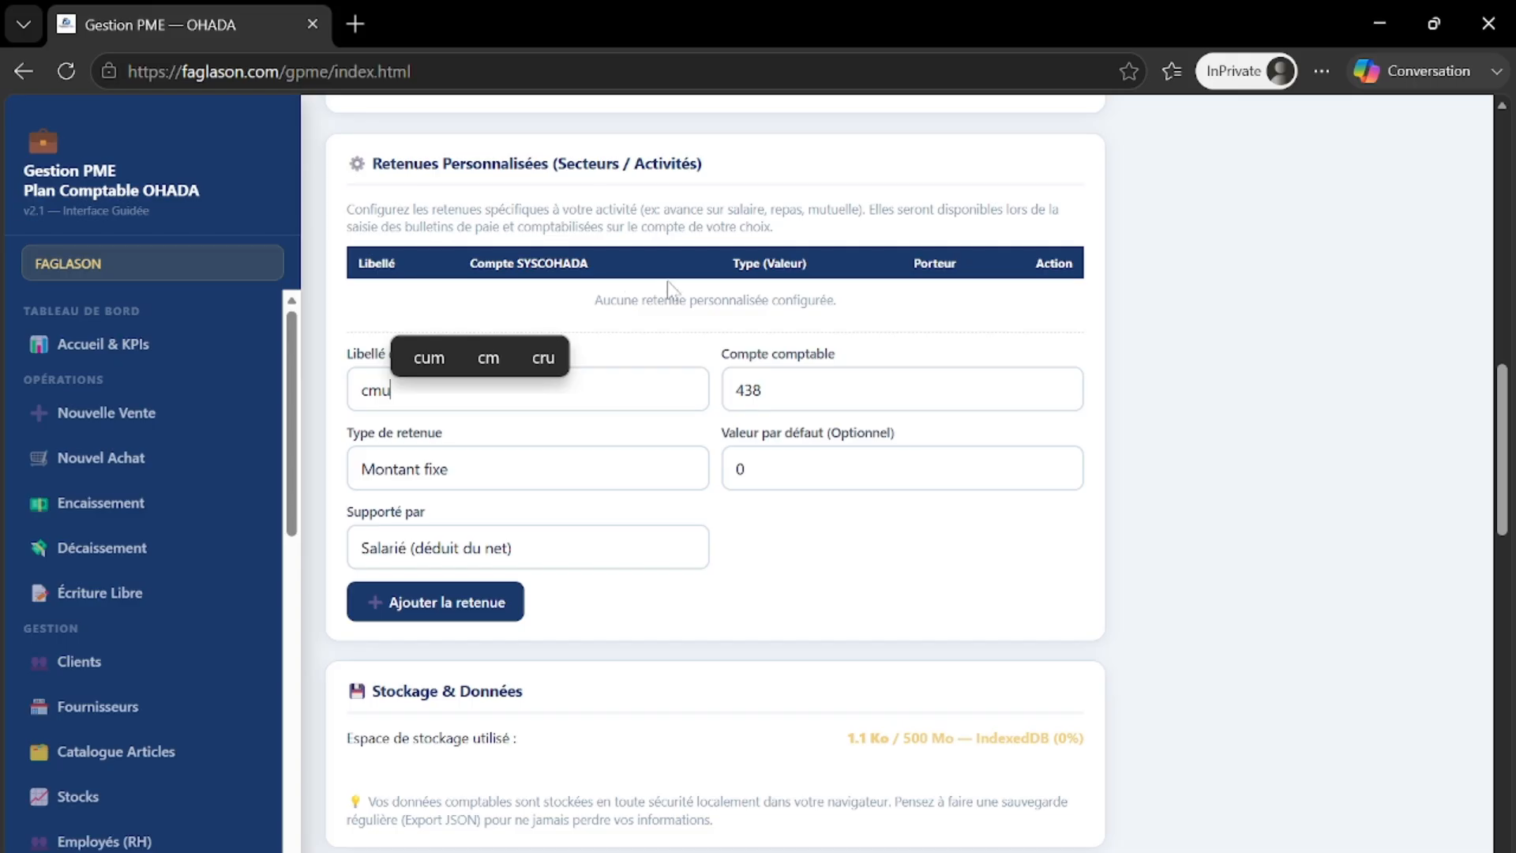
click(571, 474)
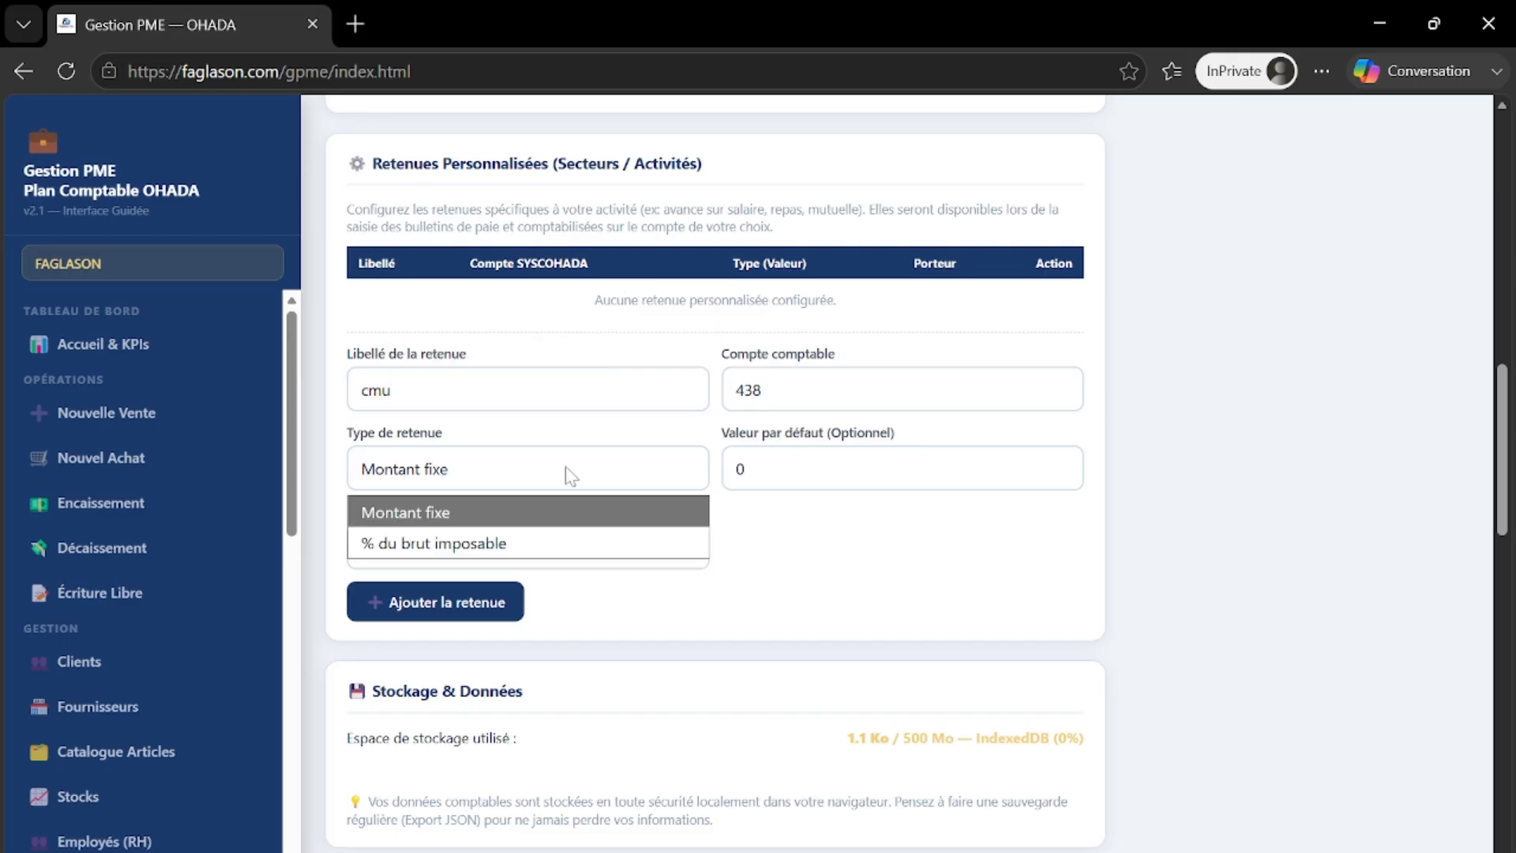
click(553, 543)
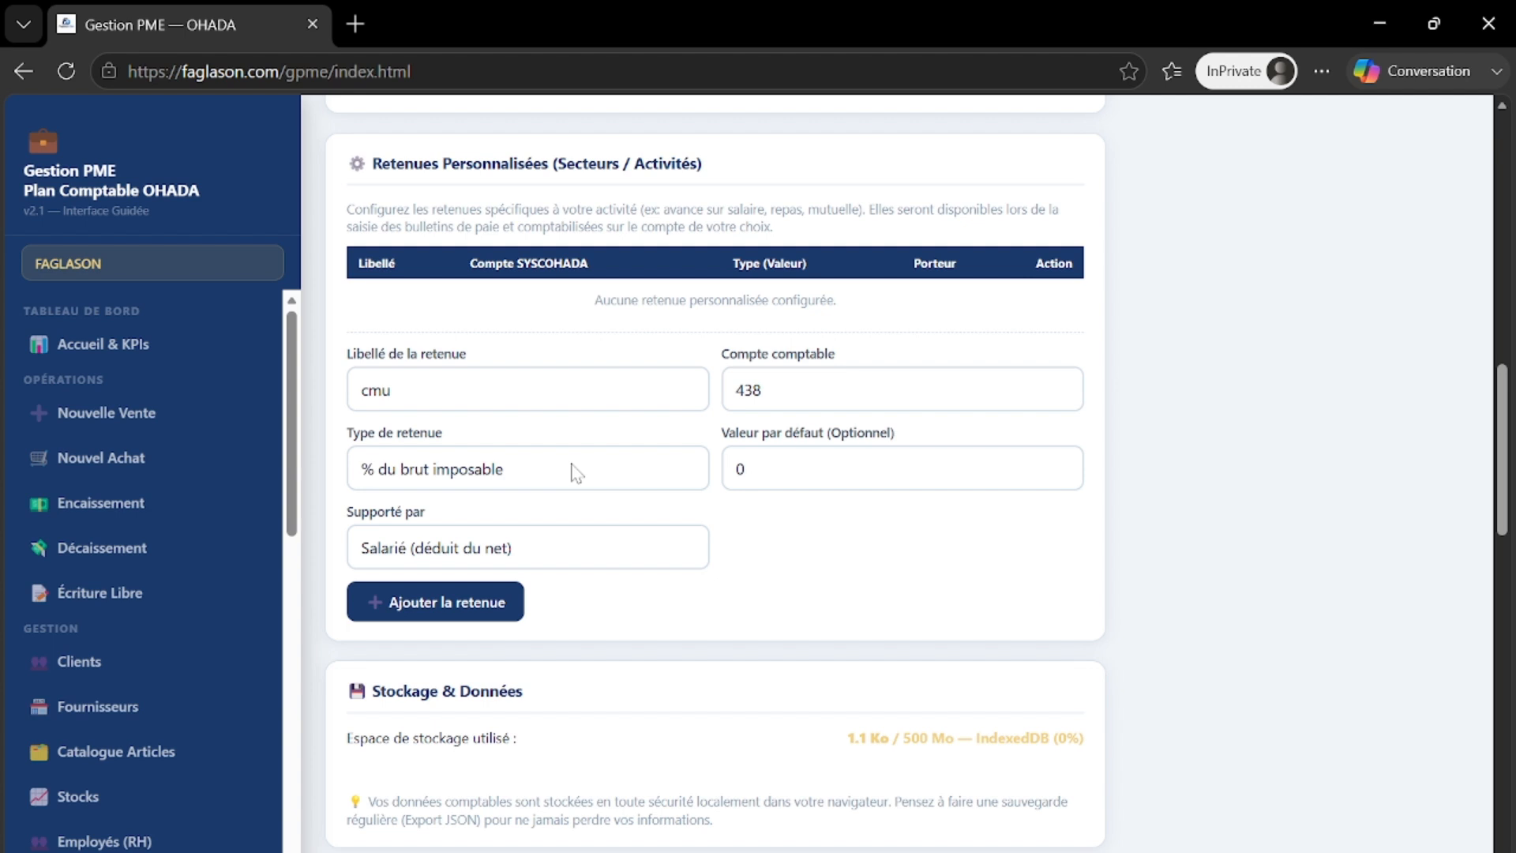
click(575, 471)
click(560, 517)
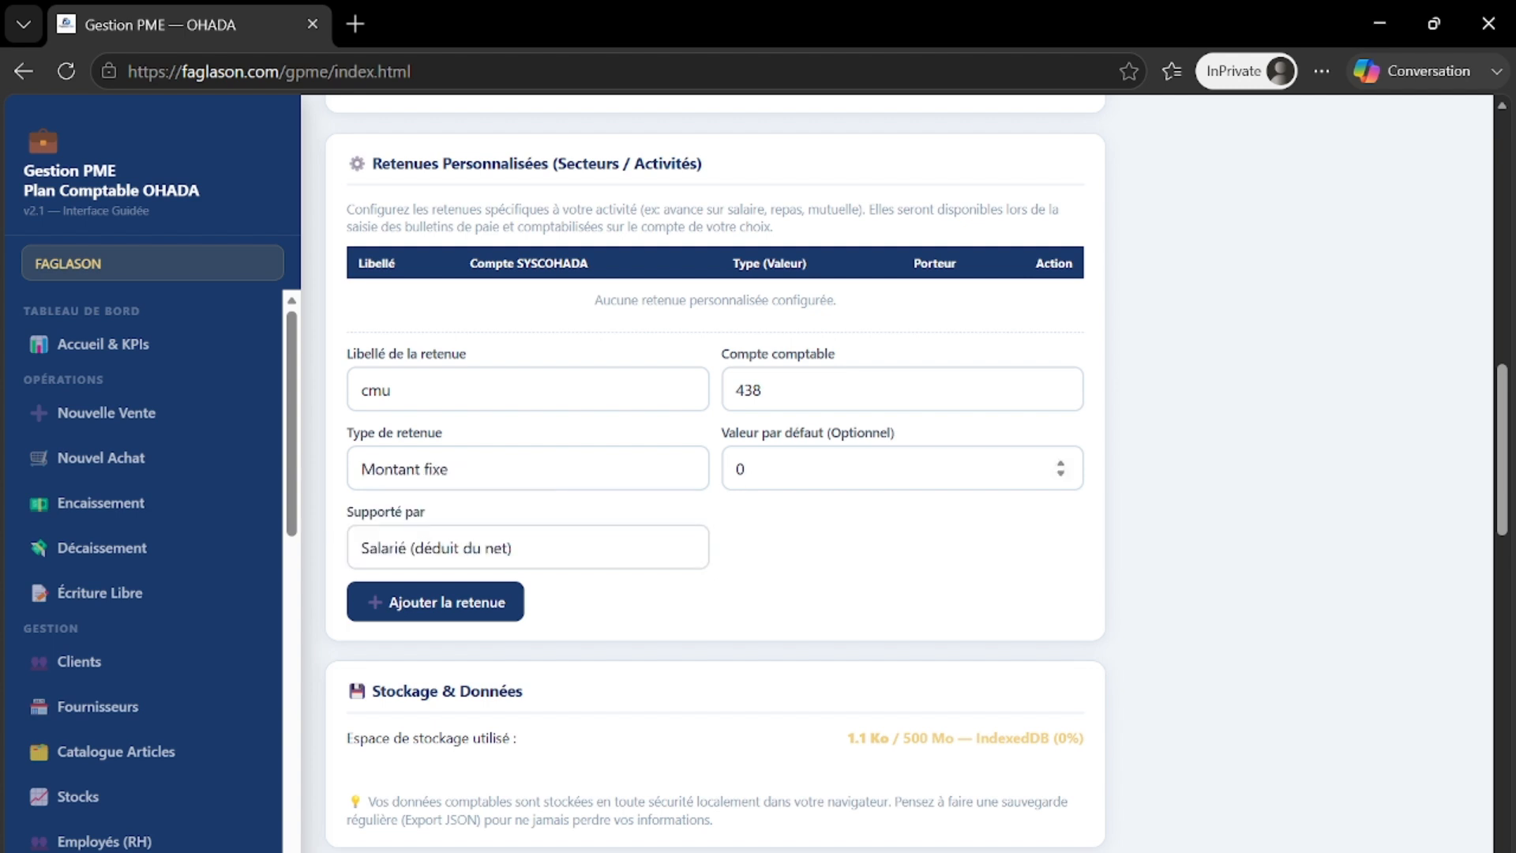
text(1000)
- Have the employee bear it (deducted from net) on account 438, and add the deduction
click(544, 550)
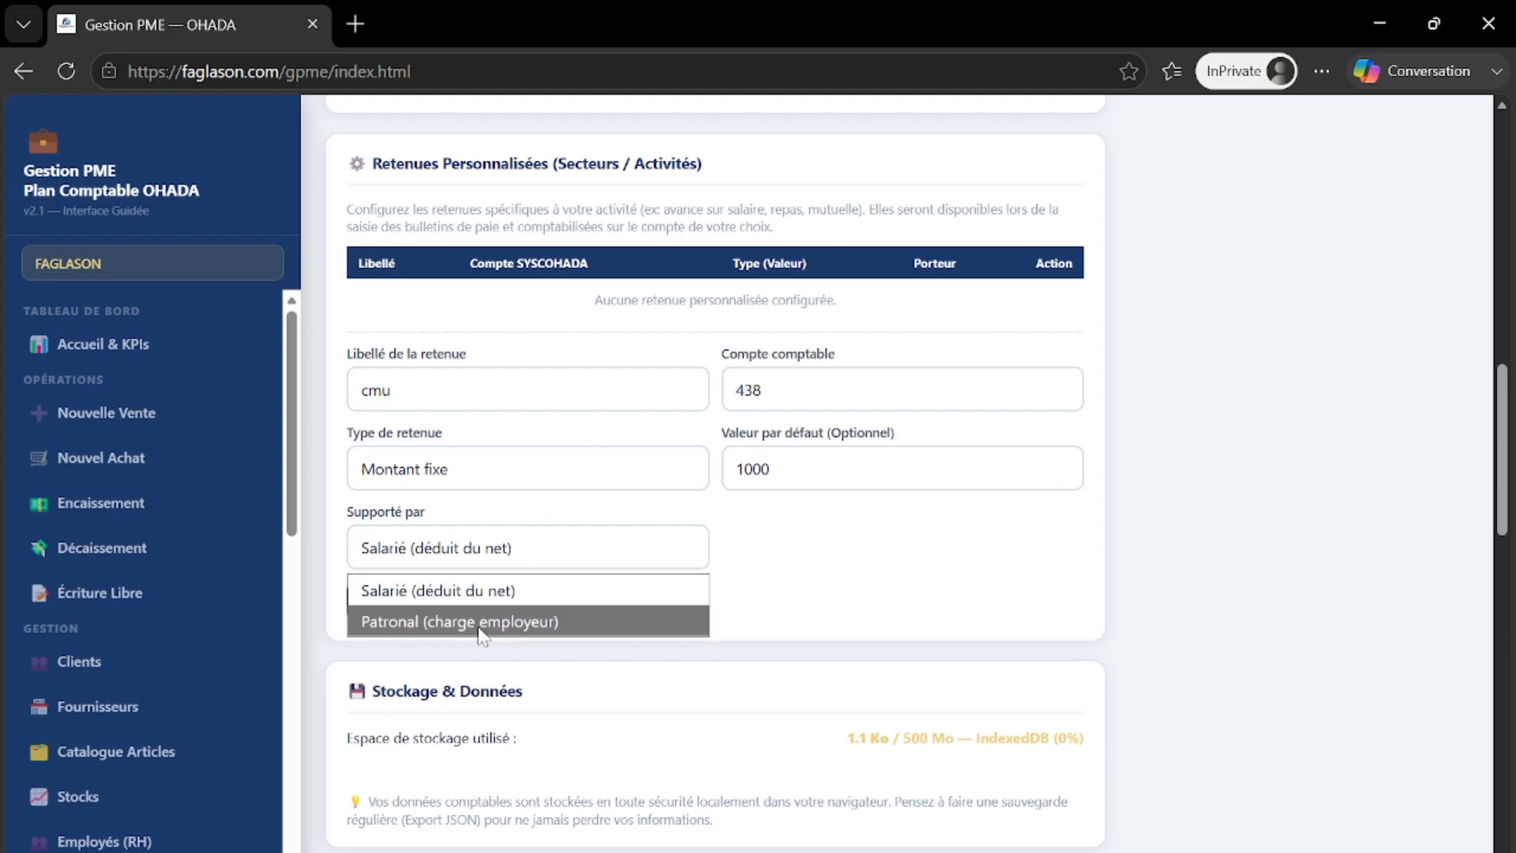
click(505, 621)
click(550, 562)
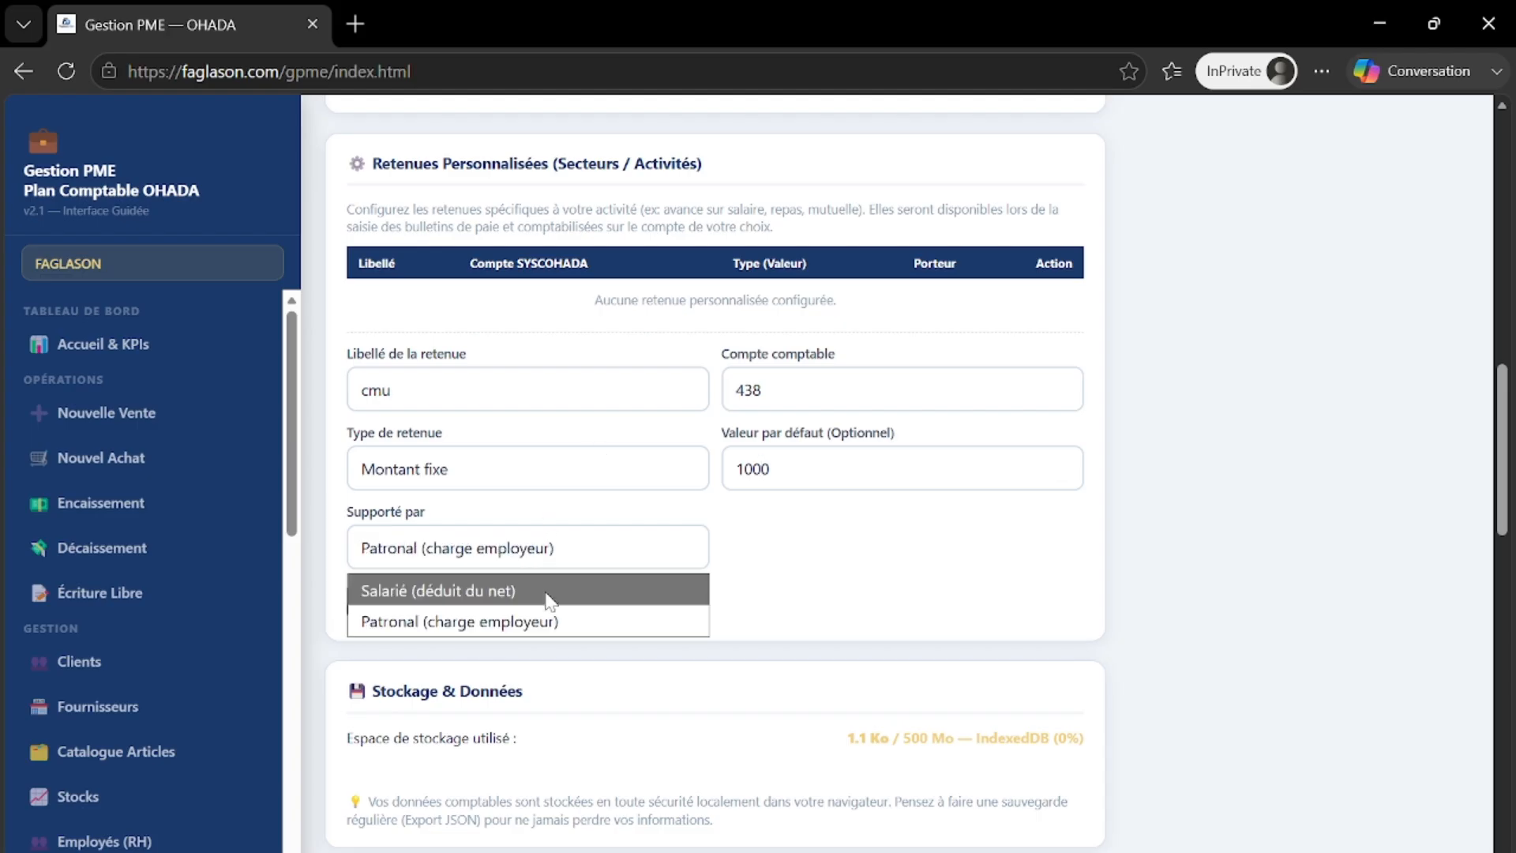
click(551, 600)
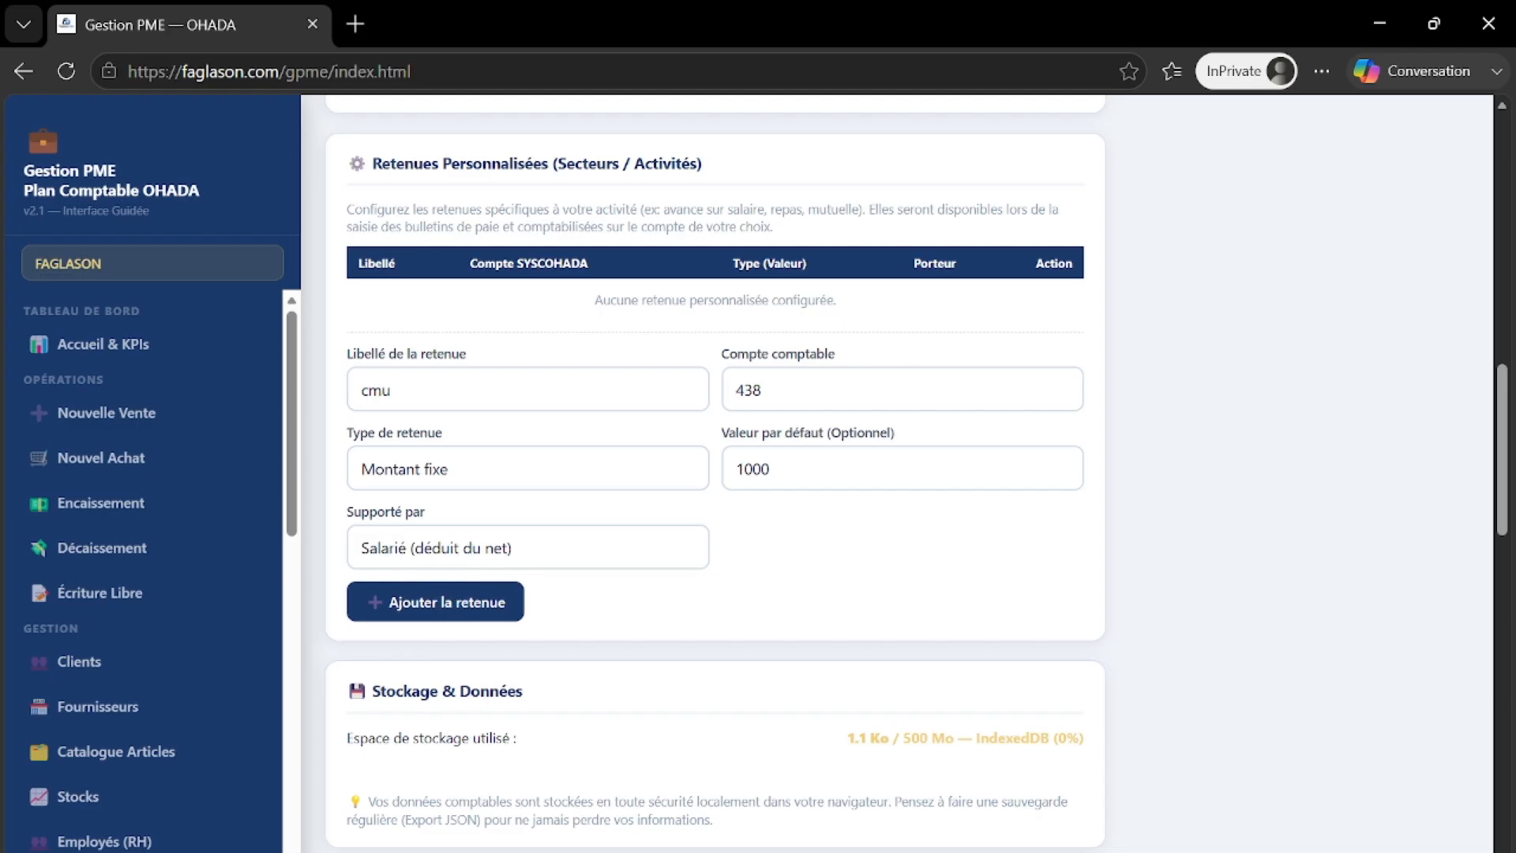
drag(762, 390, 738, 391)
click(753, 390)
click(418, 605)
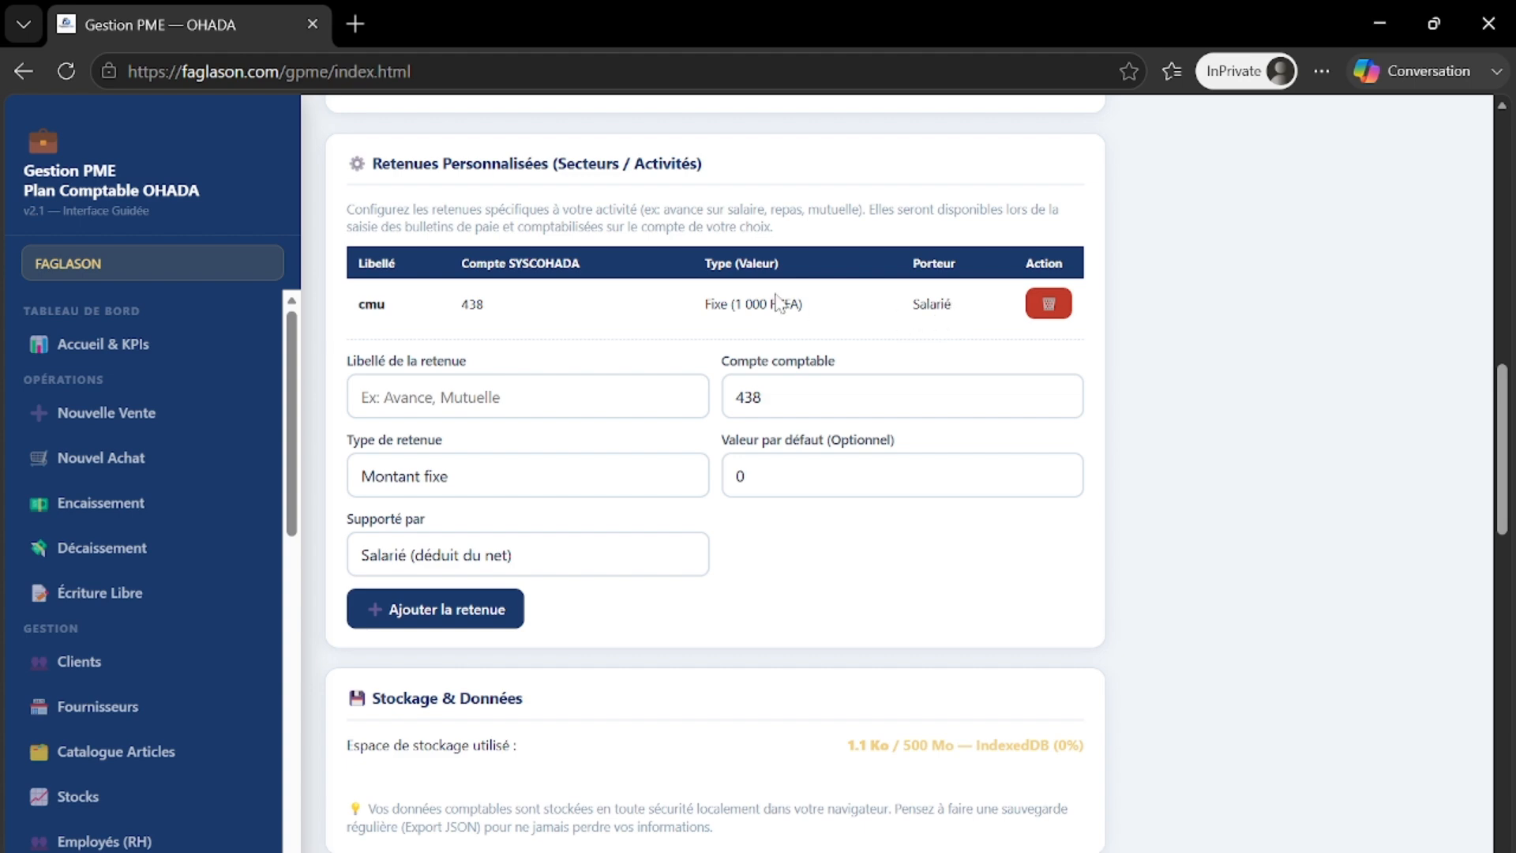
scroll(782, 304, up, 4)
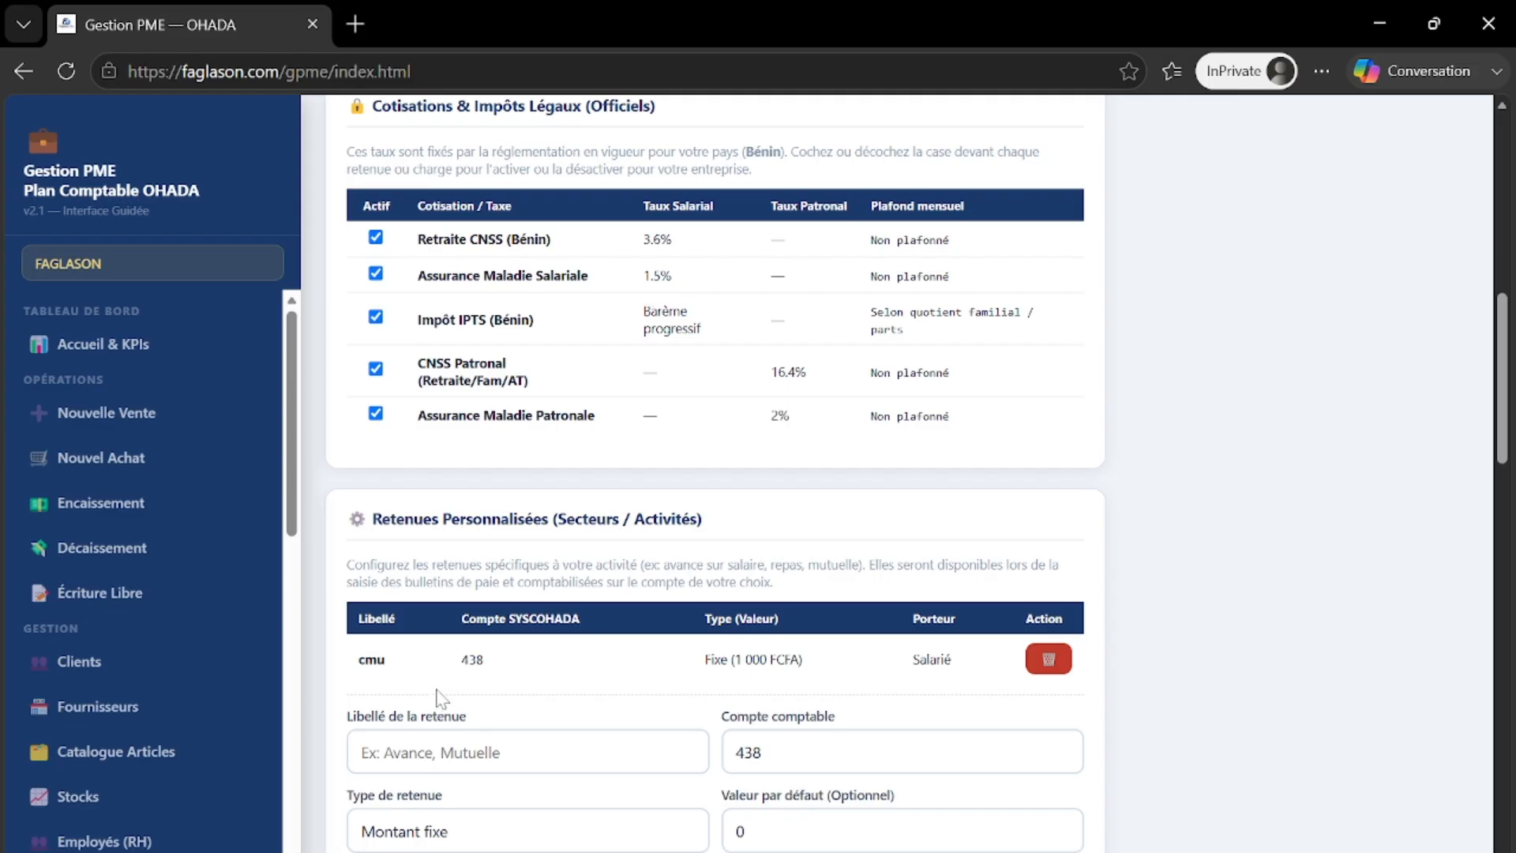
scroll(453, 675, down, 3)
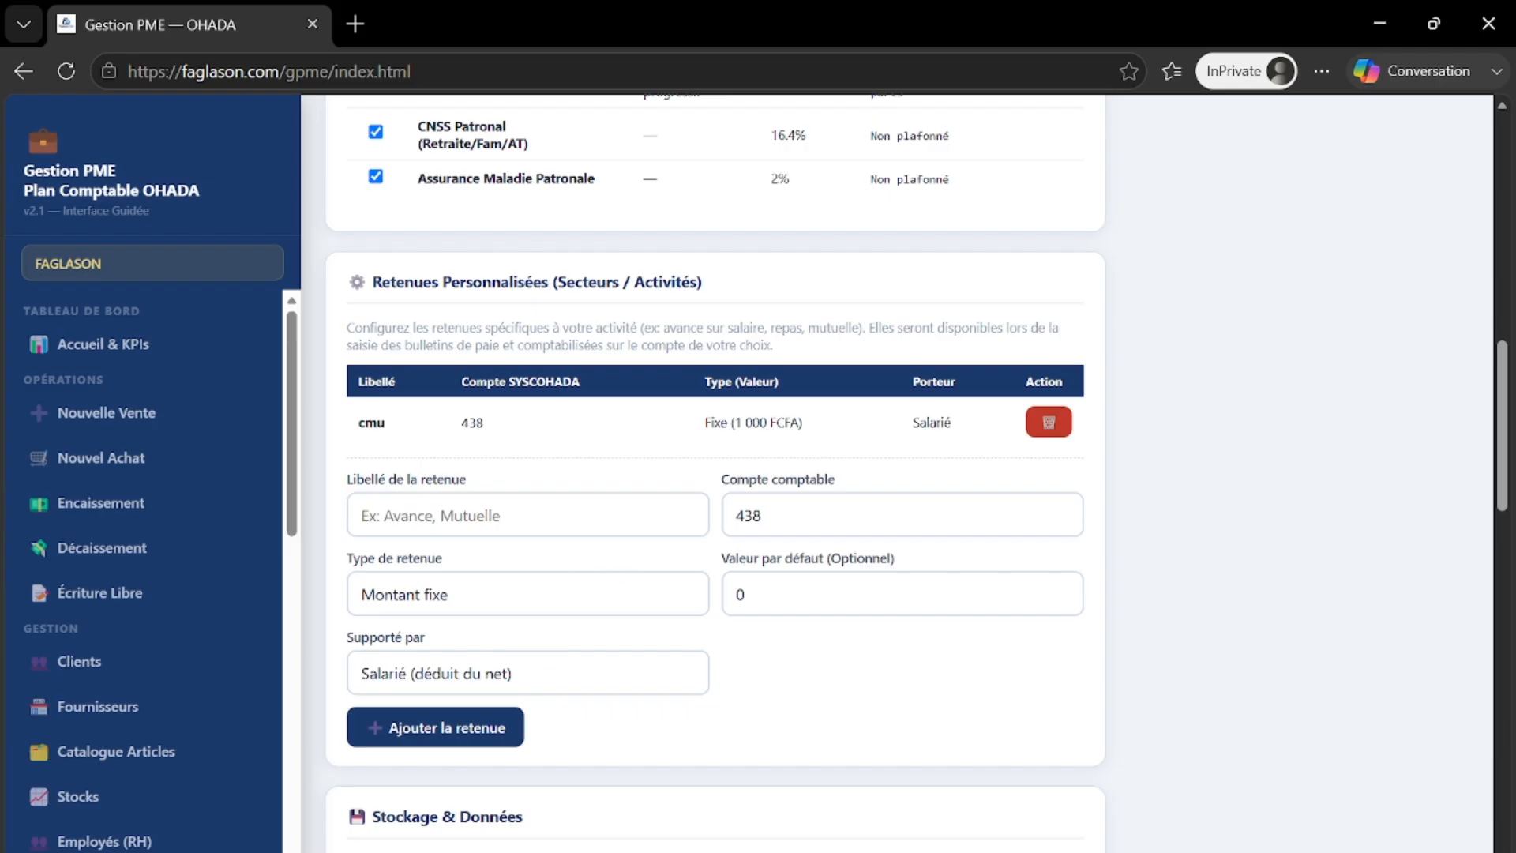
scroll(606, 539, up, 2)
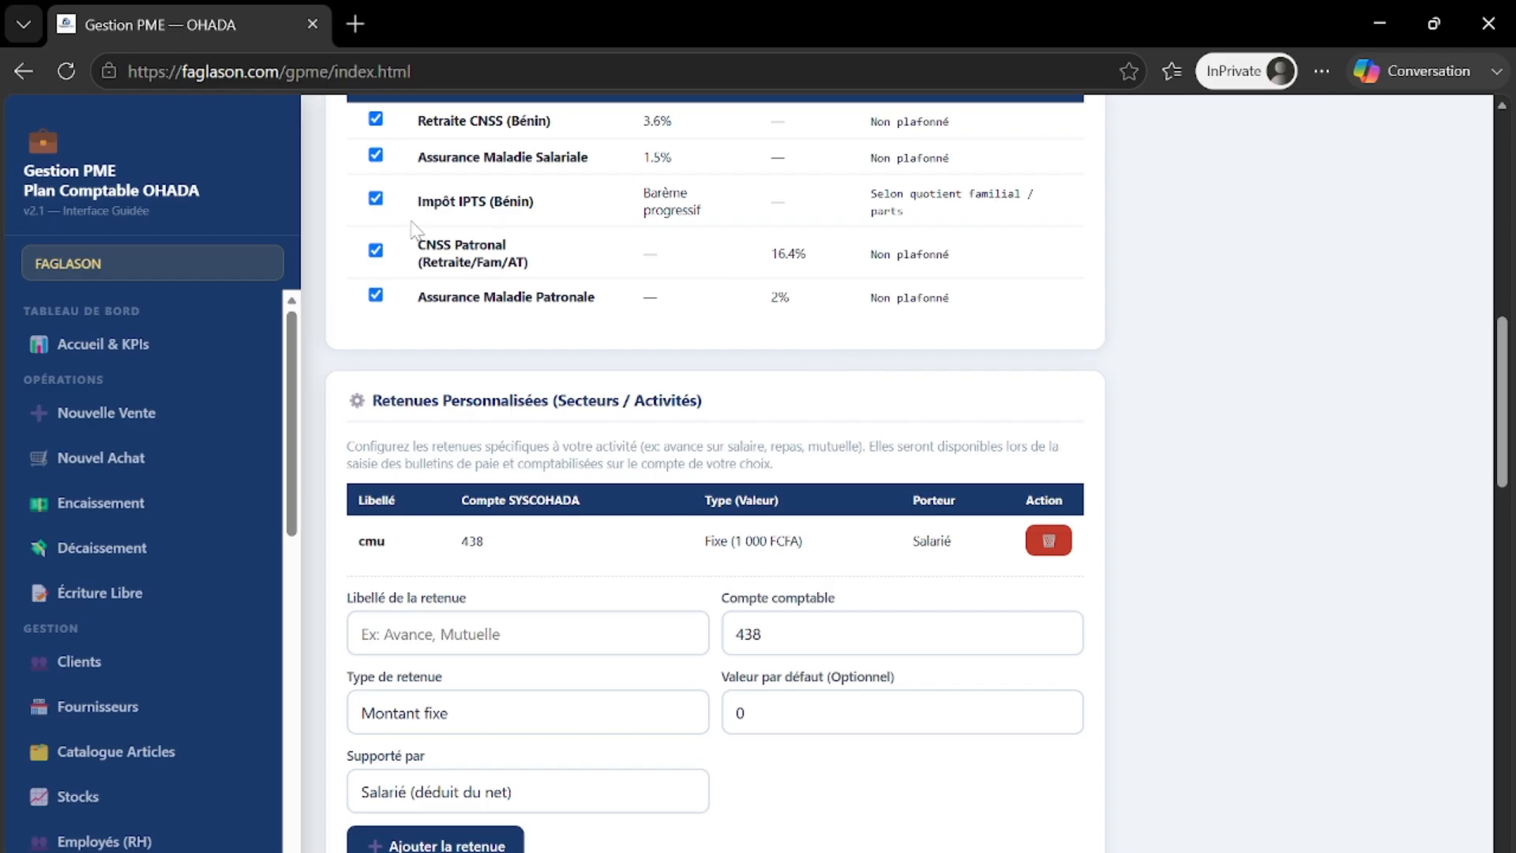
click(376, 297)
scroll(550, 321, up, 1)
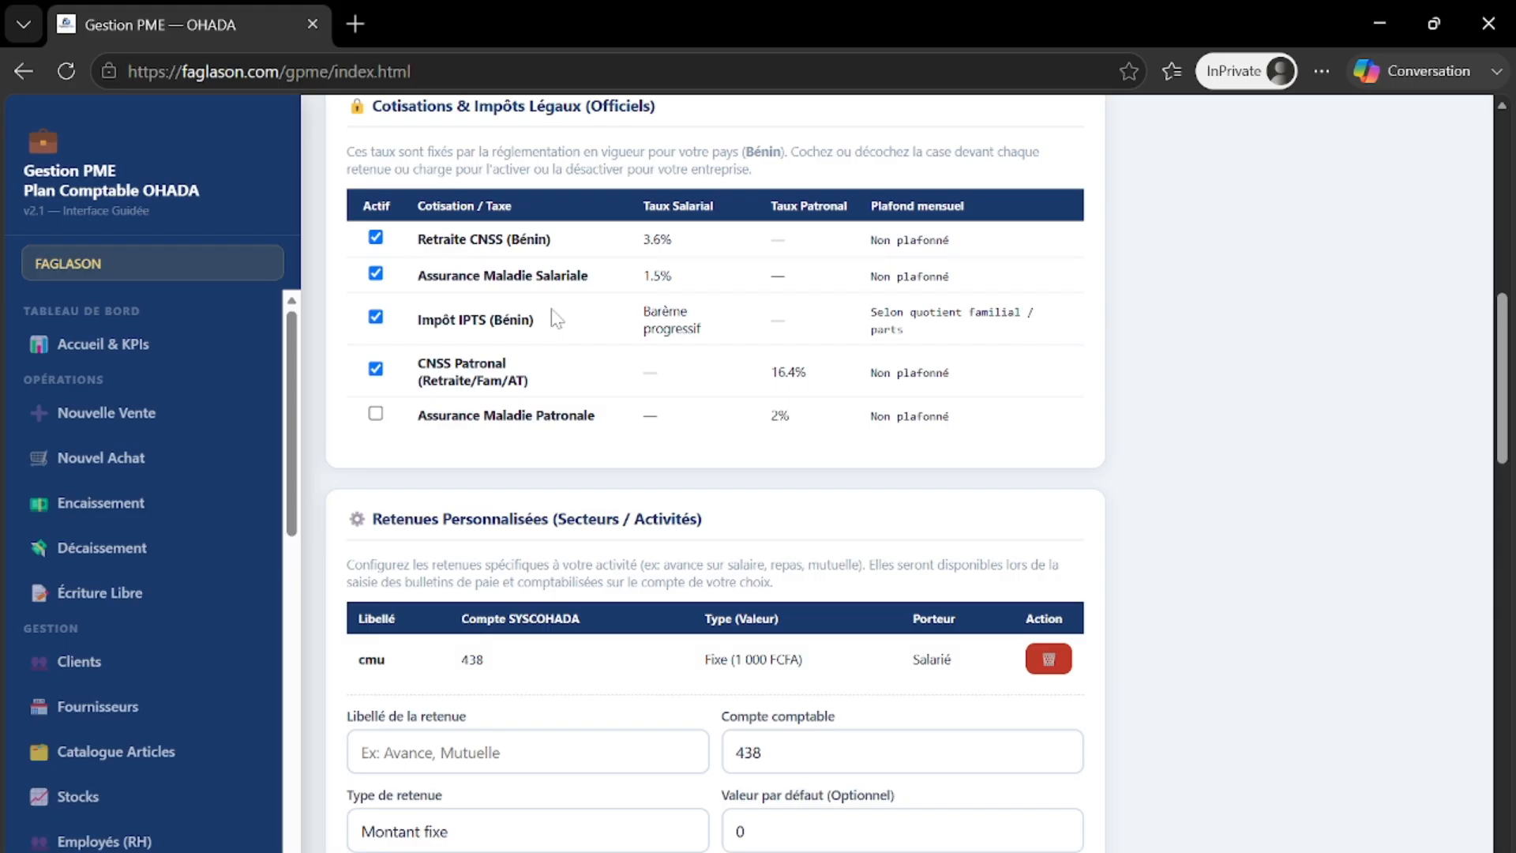
click(375, 416)
scroll(470, 443, down, 5)
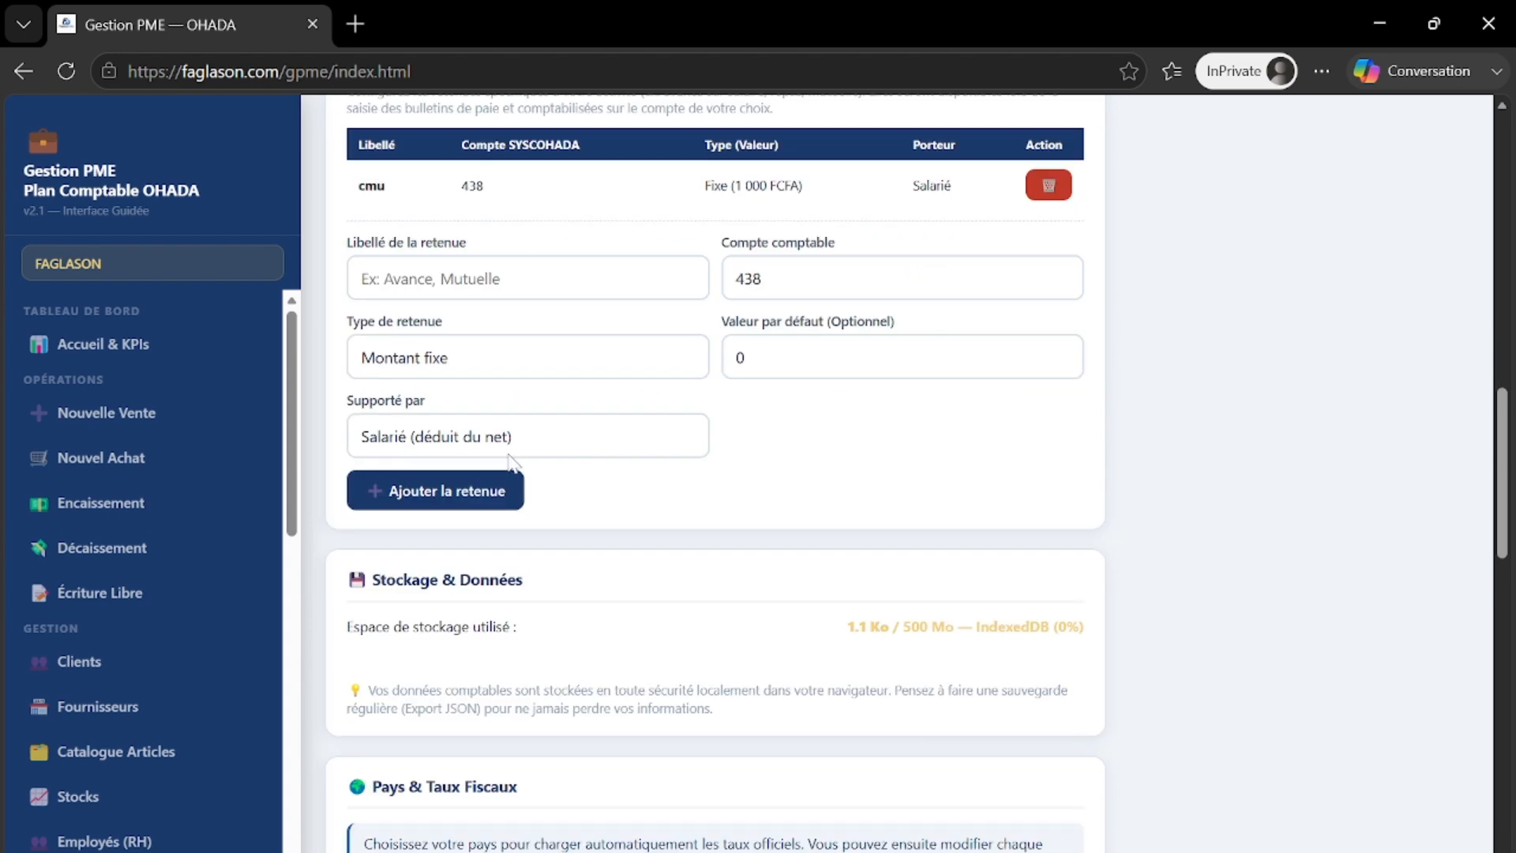
scroll(510, 462, down, 7)
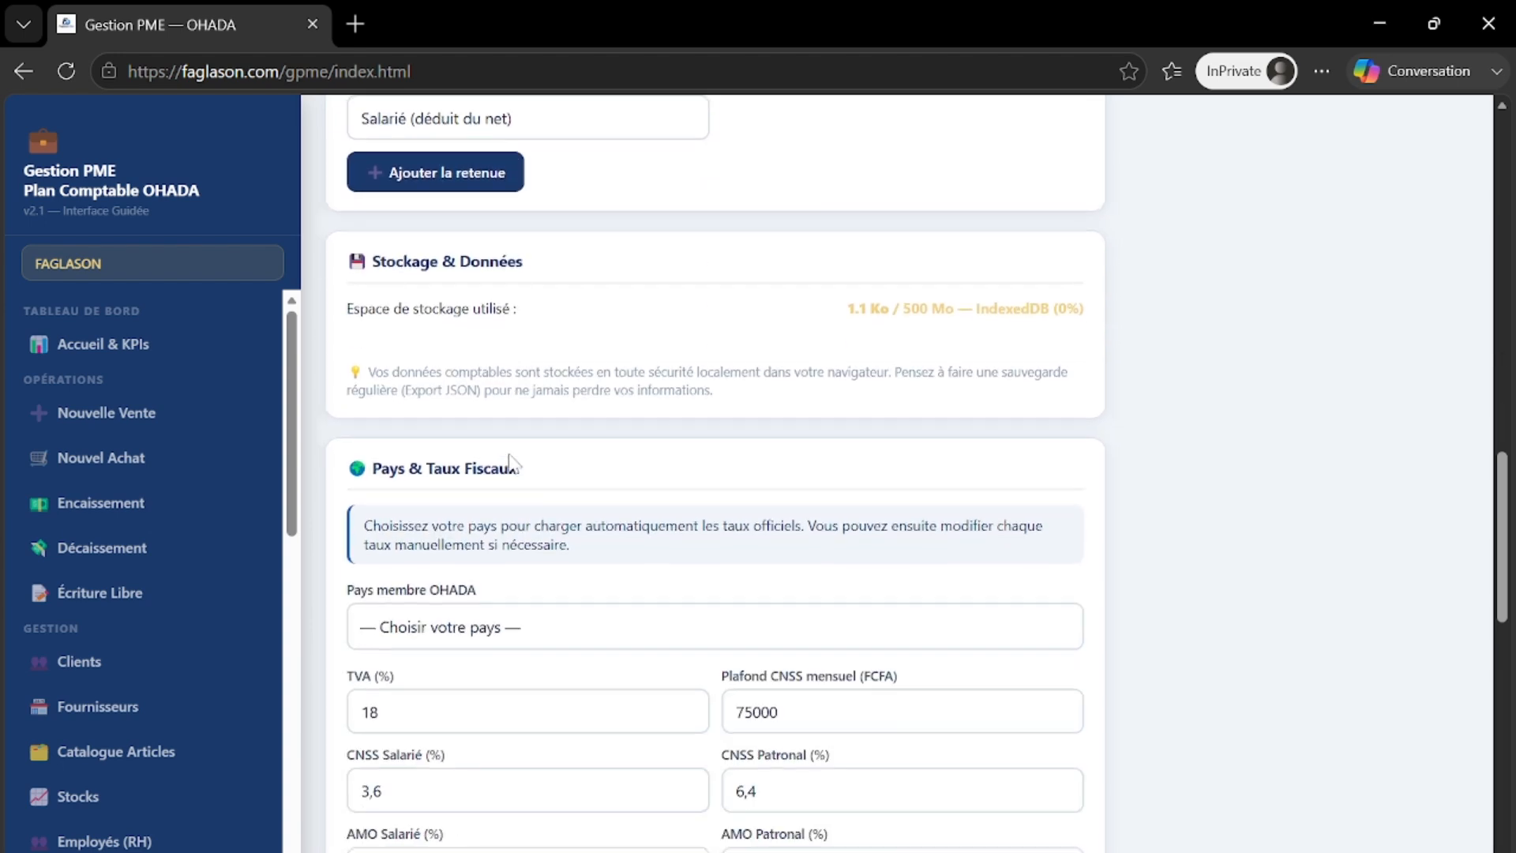
scroll(714, 474, up, 4)
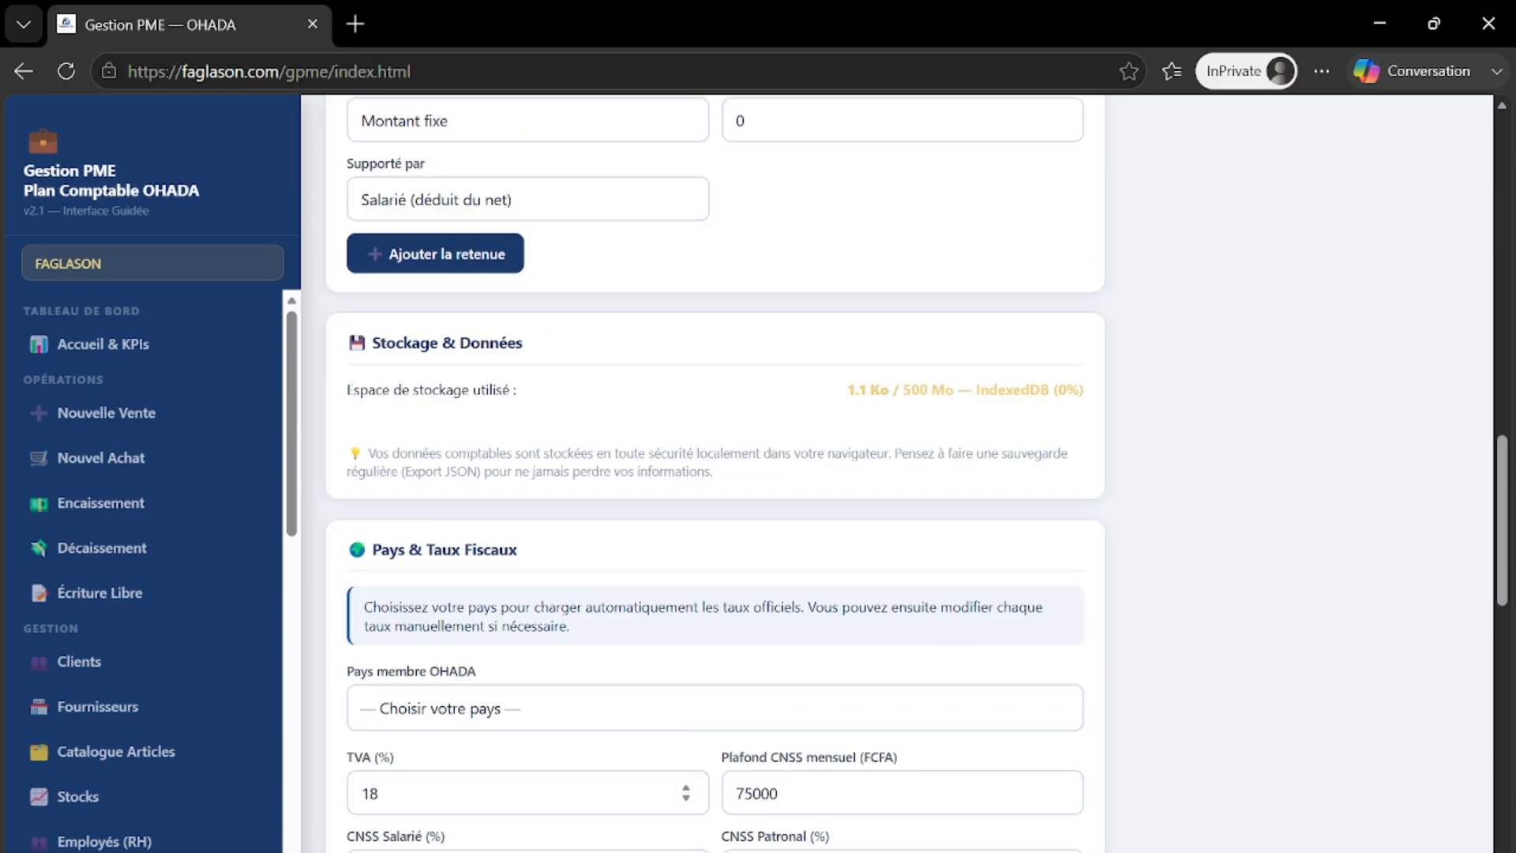
scroll(511, 462, up, 7)
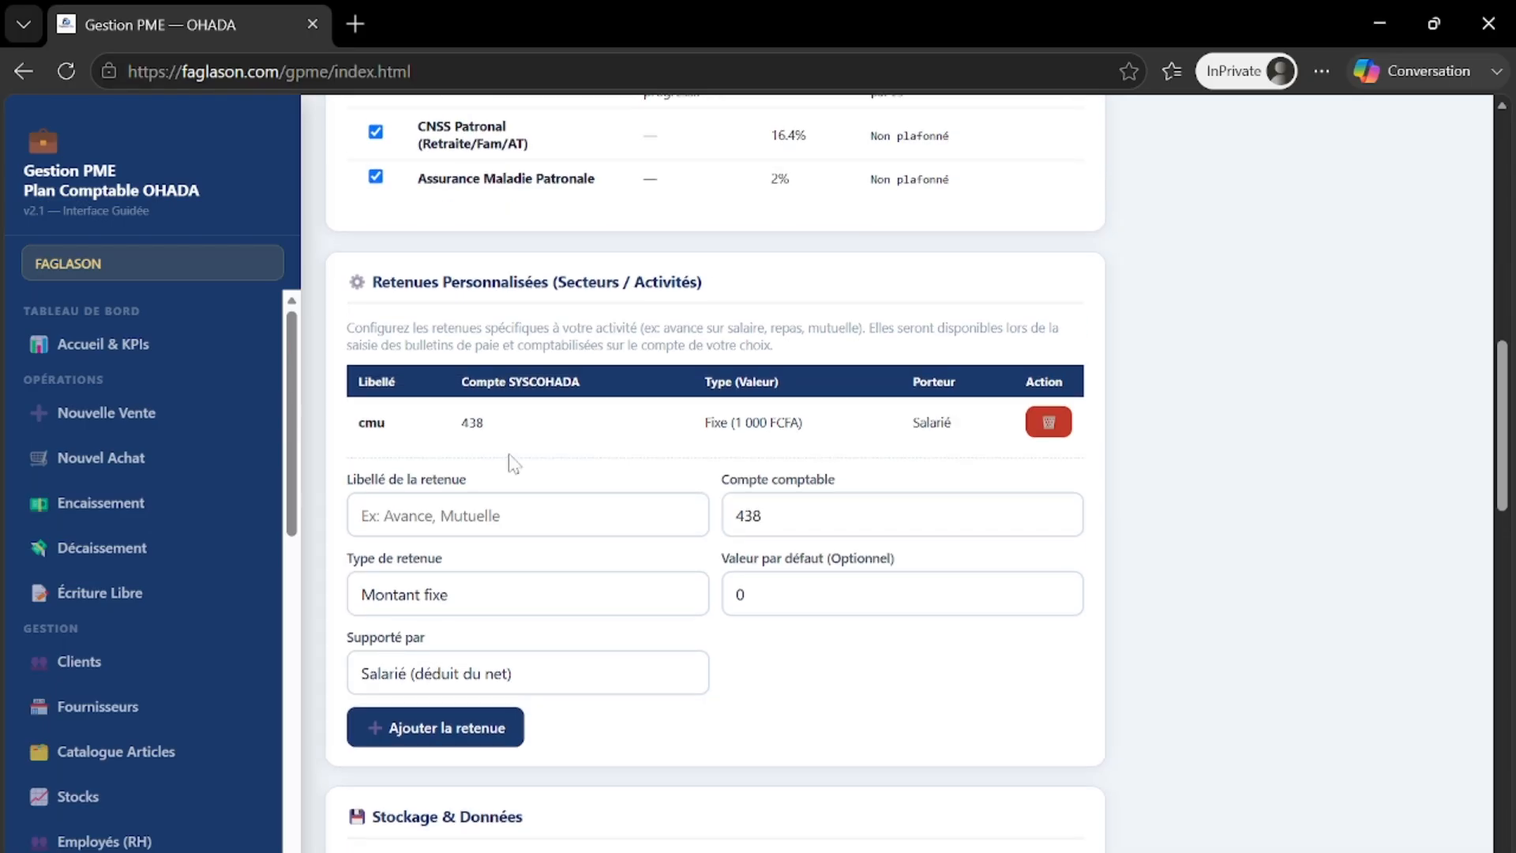
scroll(510, 462, up, 5)
scroll(510, 462, up, 8)
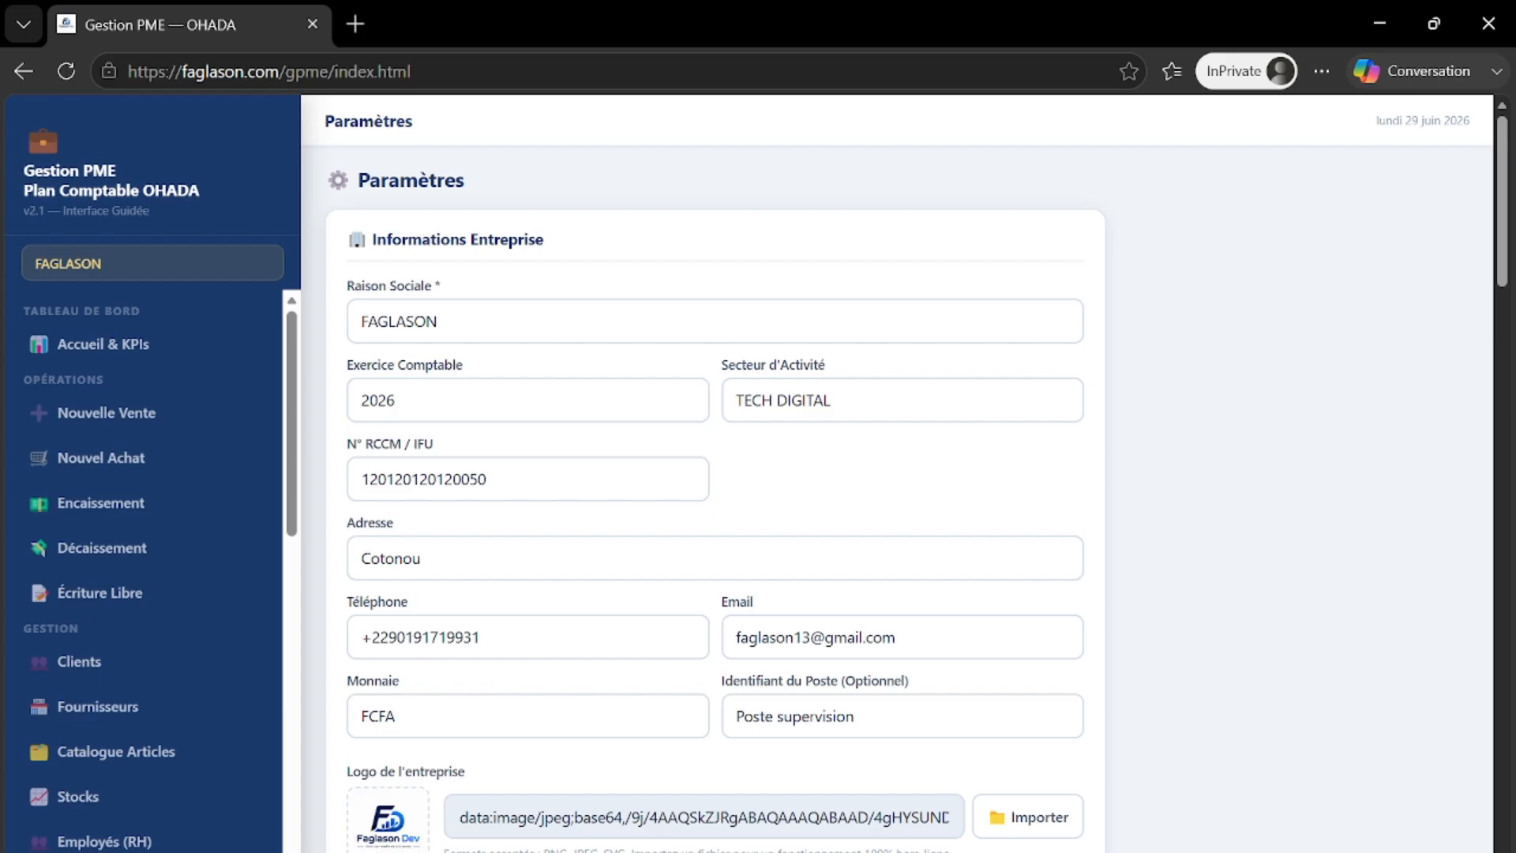
- Replace the company address Cotonou with Abidjan
double_click(391, 559)
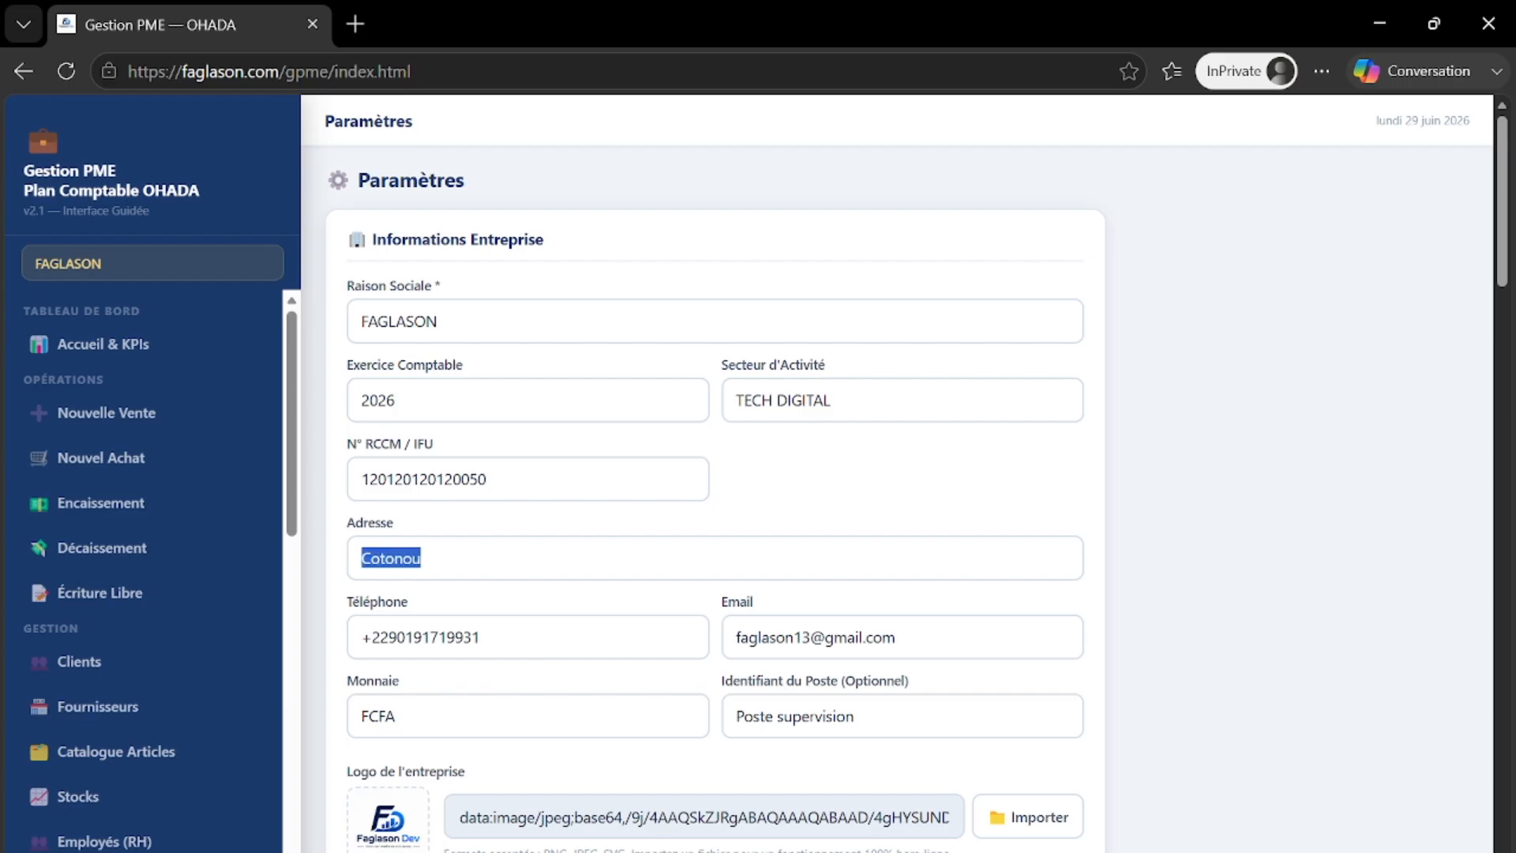
text(Ab)
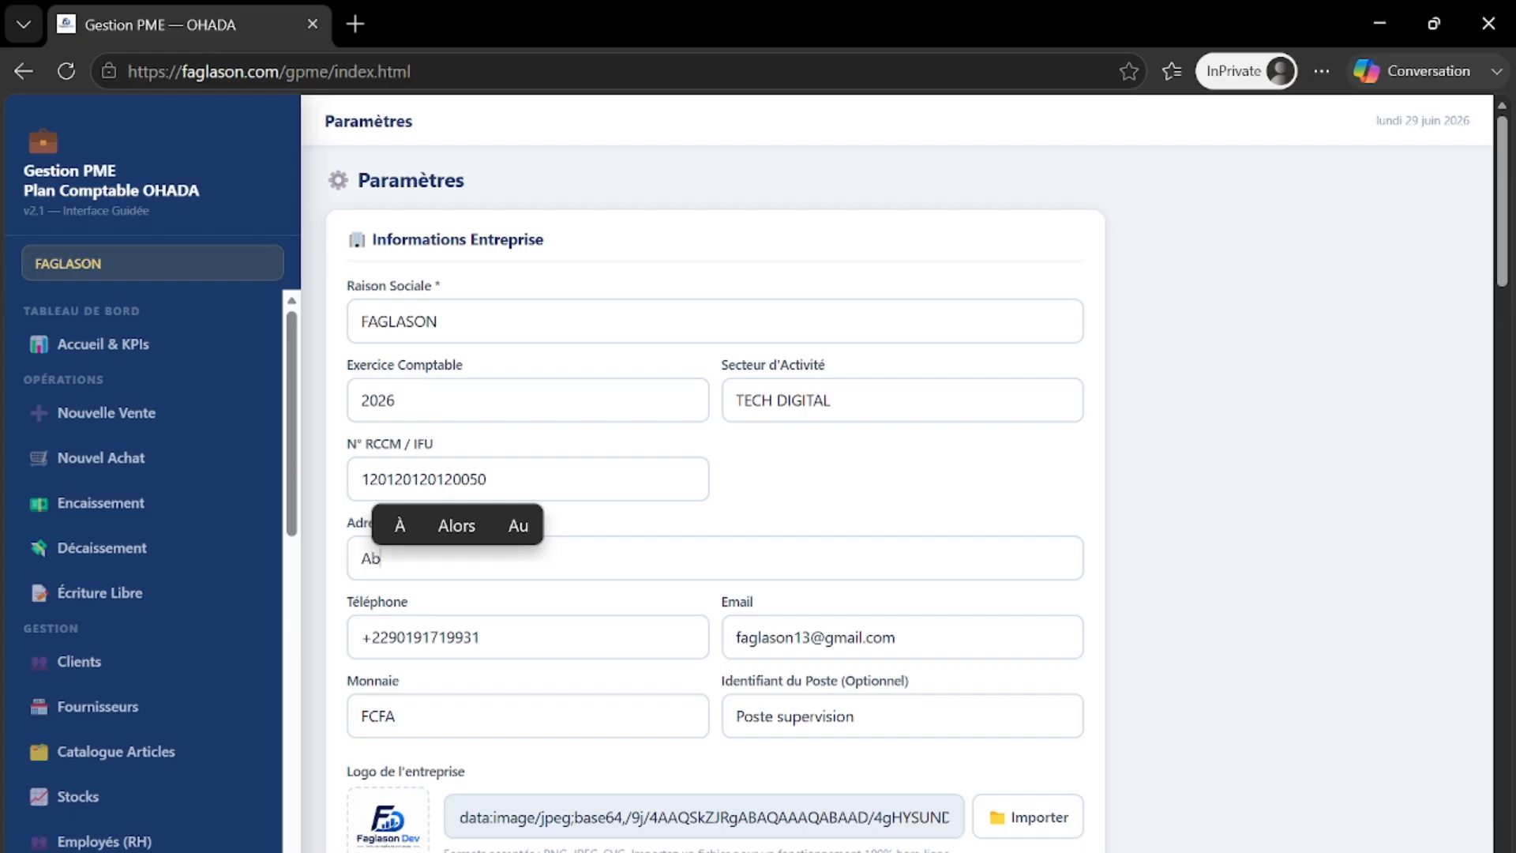
text(idjan)
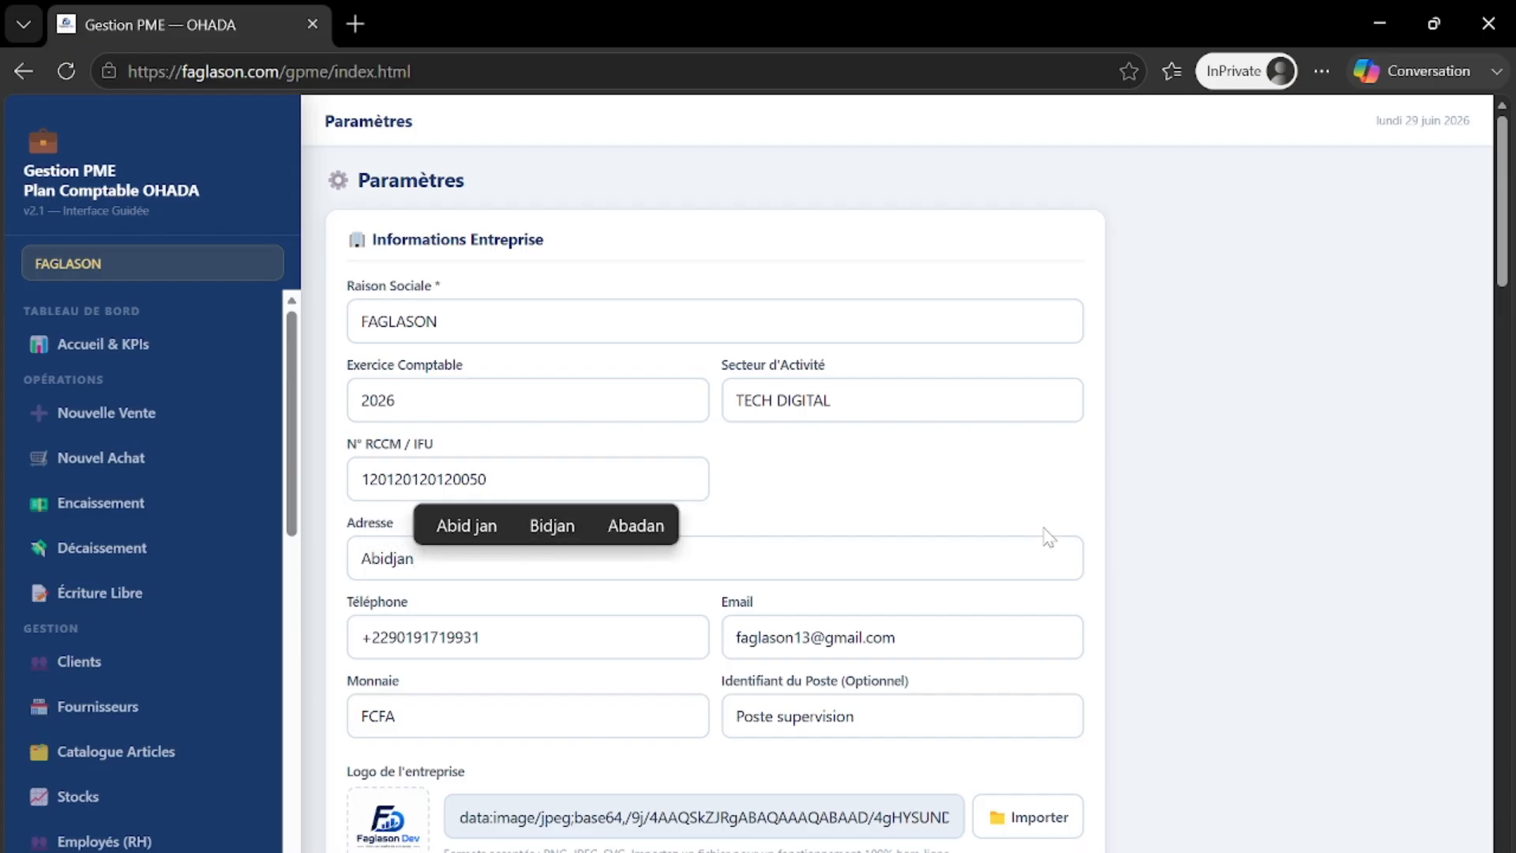
scroll(916, 521, down, 12)
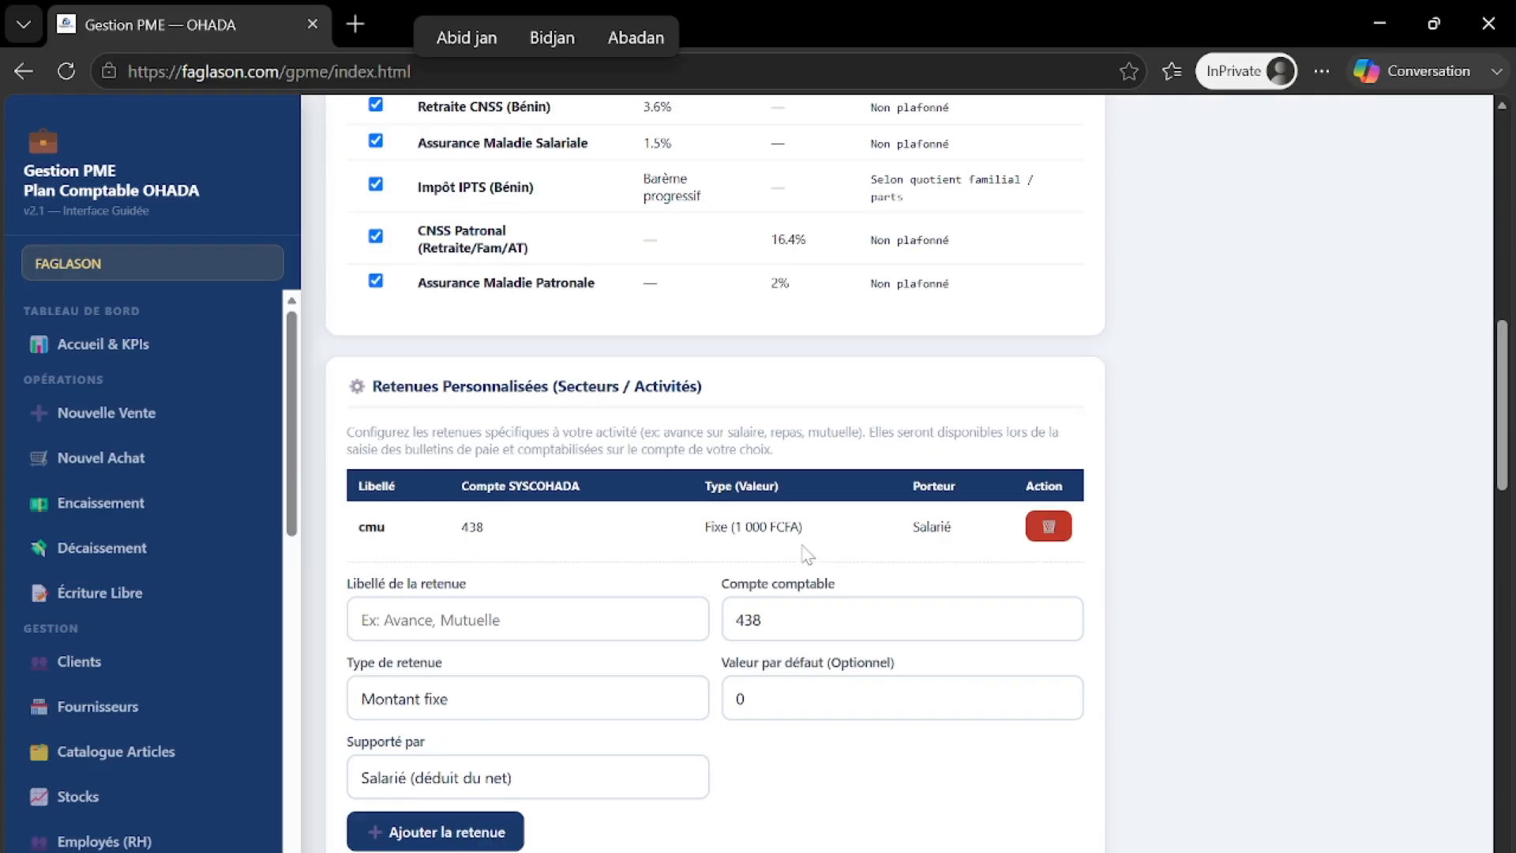
- Choose Côte d'Ivoire as the OHADA member country, loading its CNSS rates and ITS brackets
scroll(491, 511, down, 8)
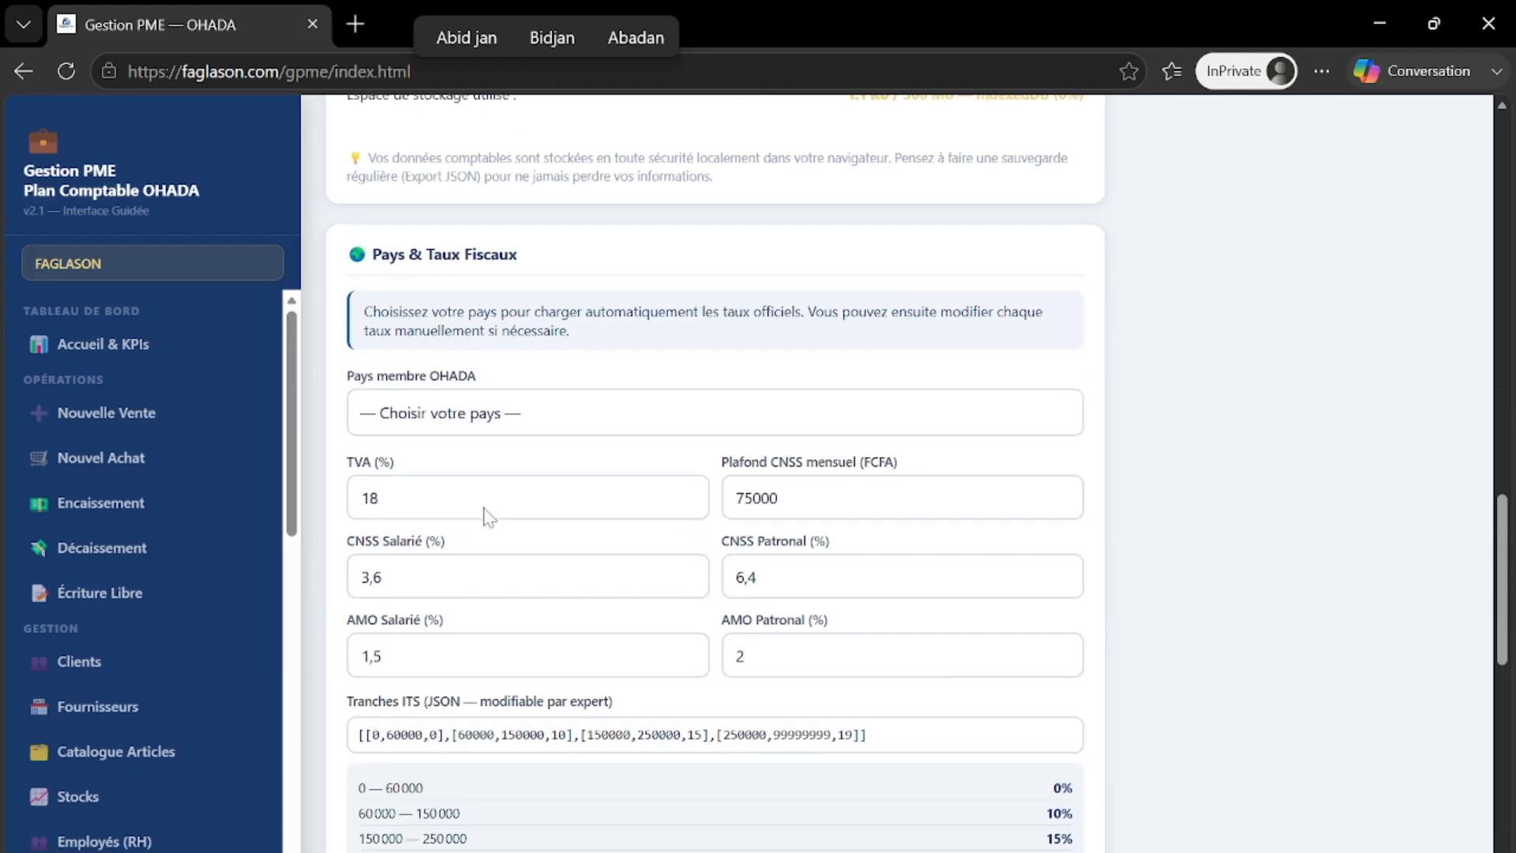
click(488, 413)
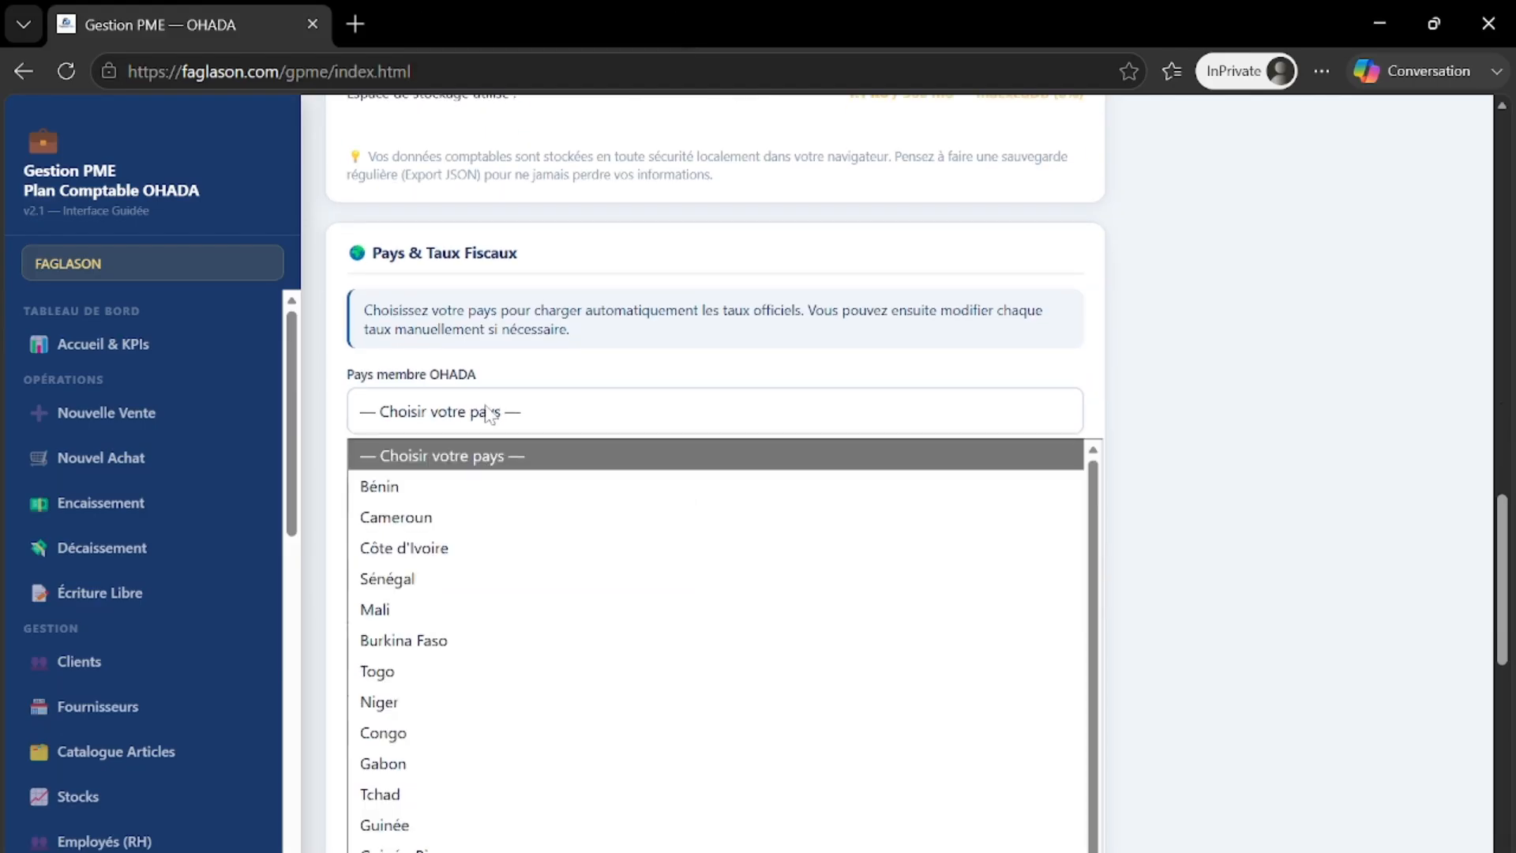
click(443, 547)
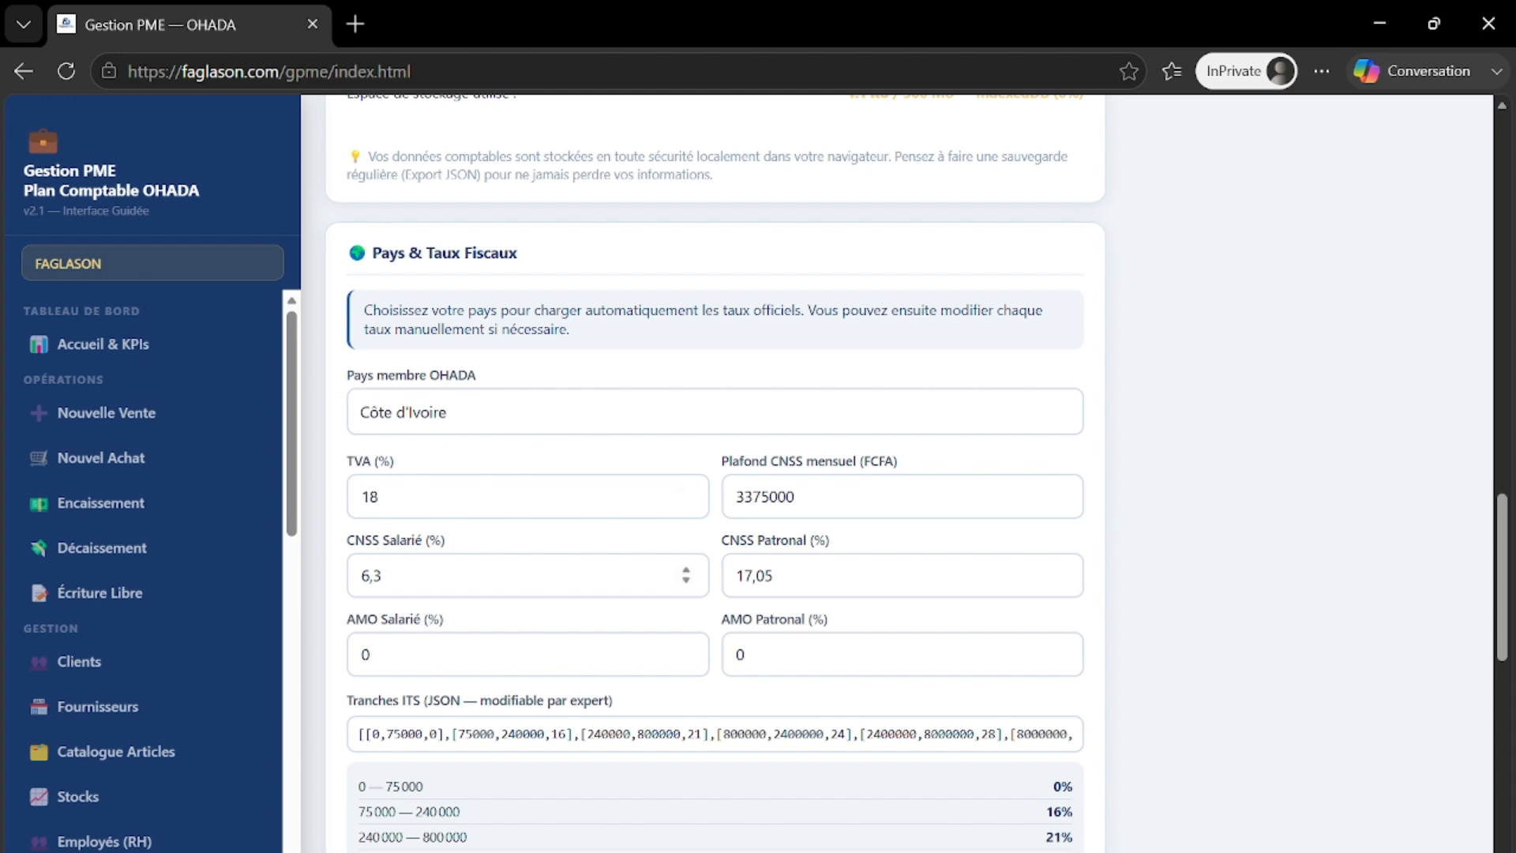
scroll(835, 608, up, 1)
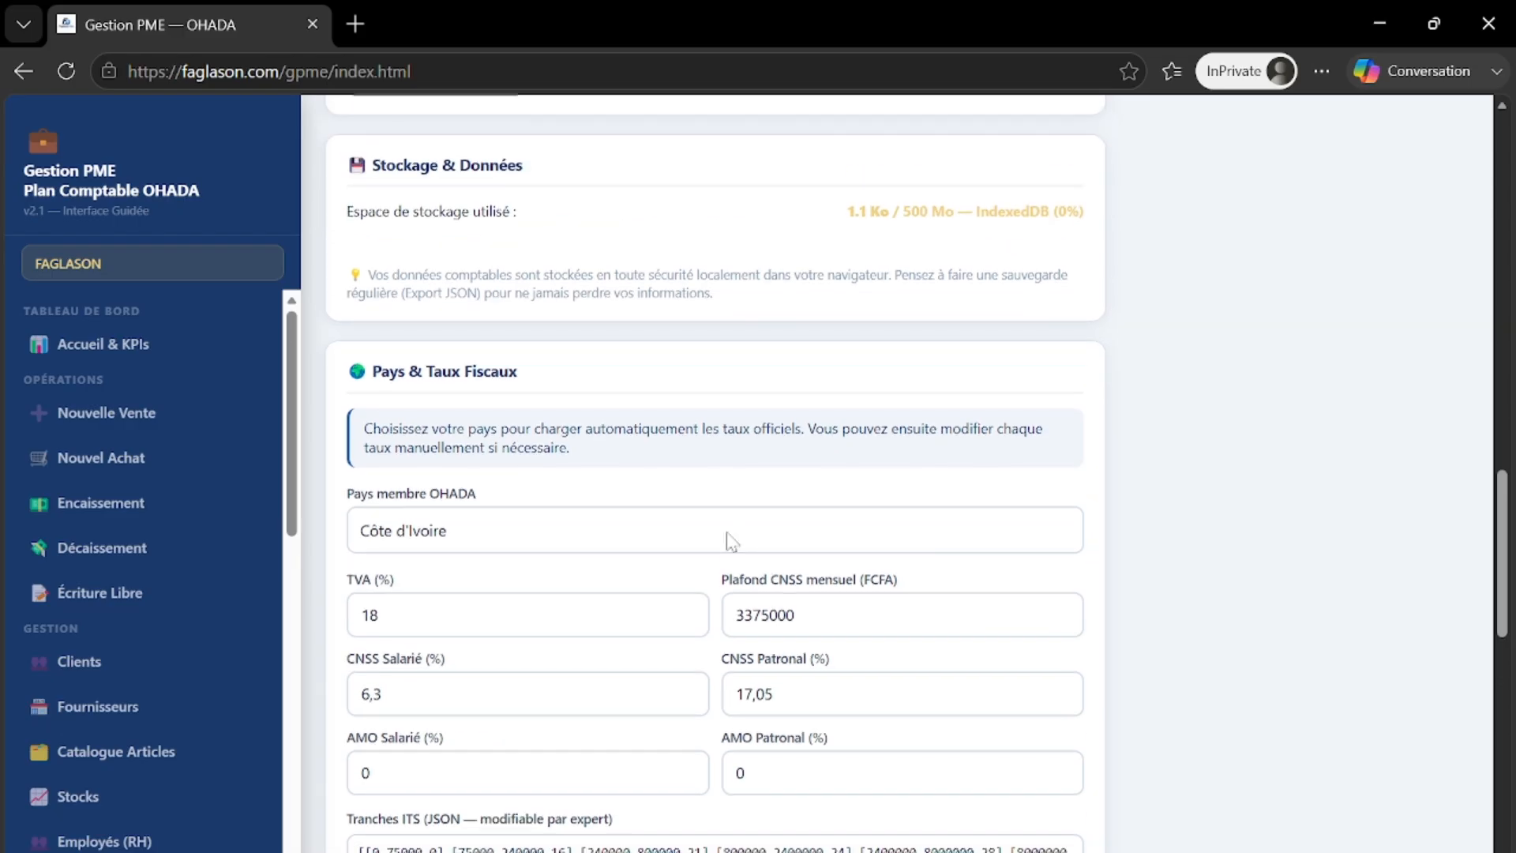
- Scroll down past the Côte d'Ivoire contributions table toward Retenues Personnalisées
scroll(732, 542, up, 12)
scroll(731, 542, down, 3)
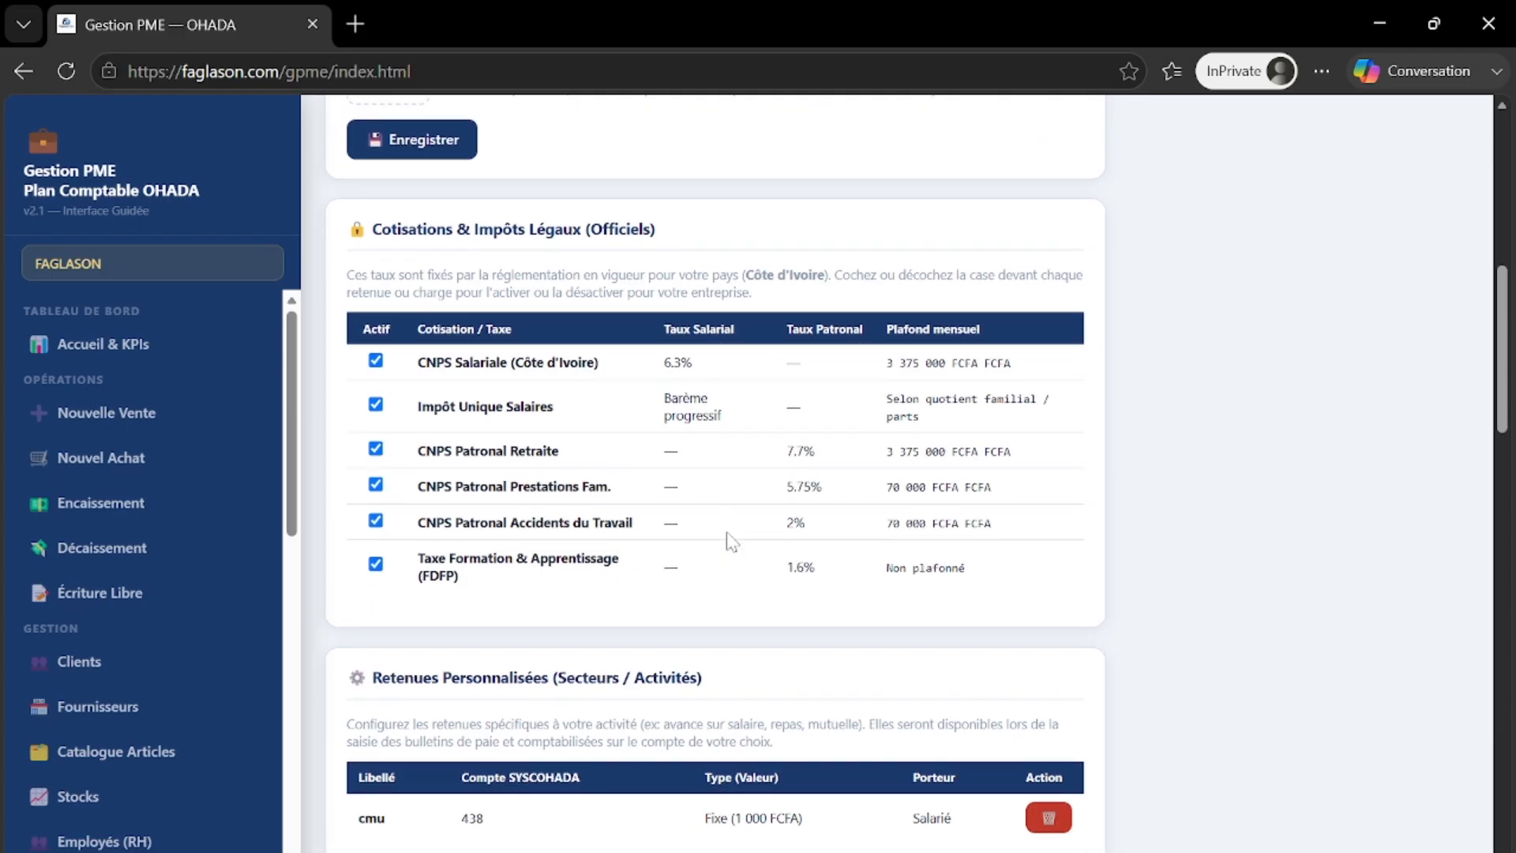
scroll(732, 542, down, 1)
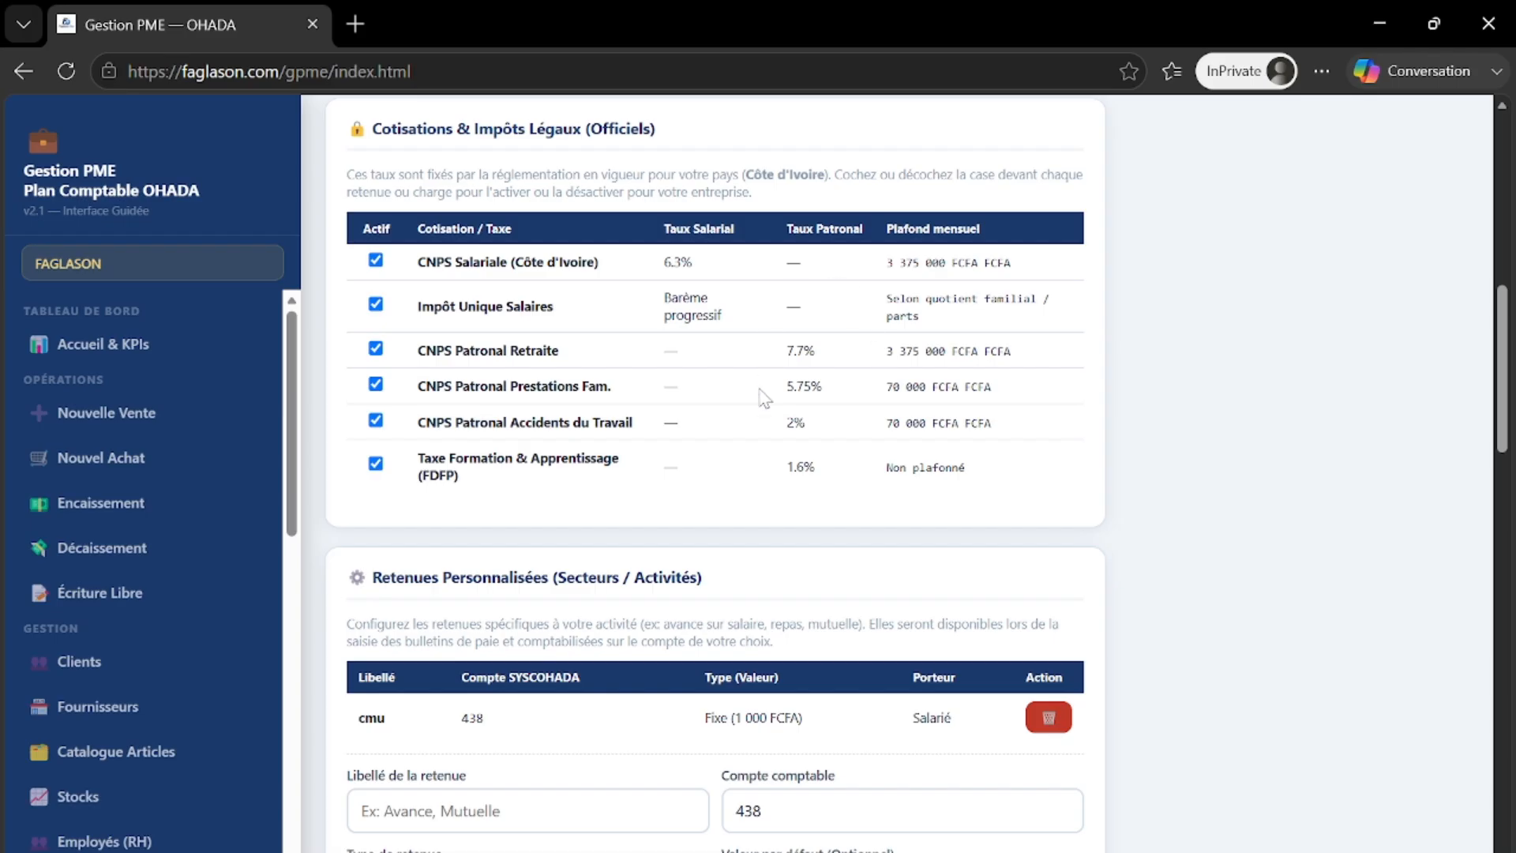
scroll(781, 466, down, 5)
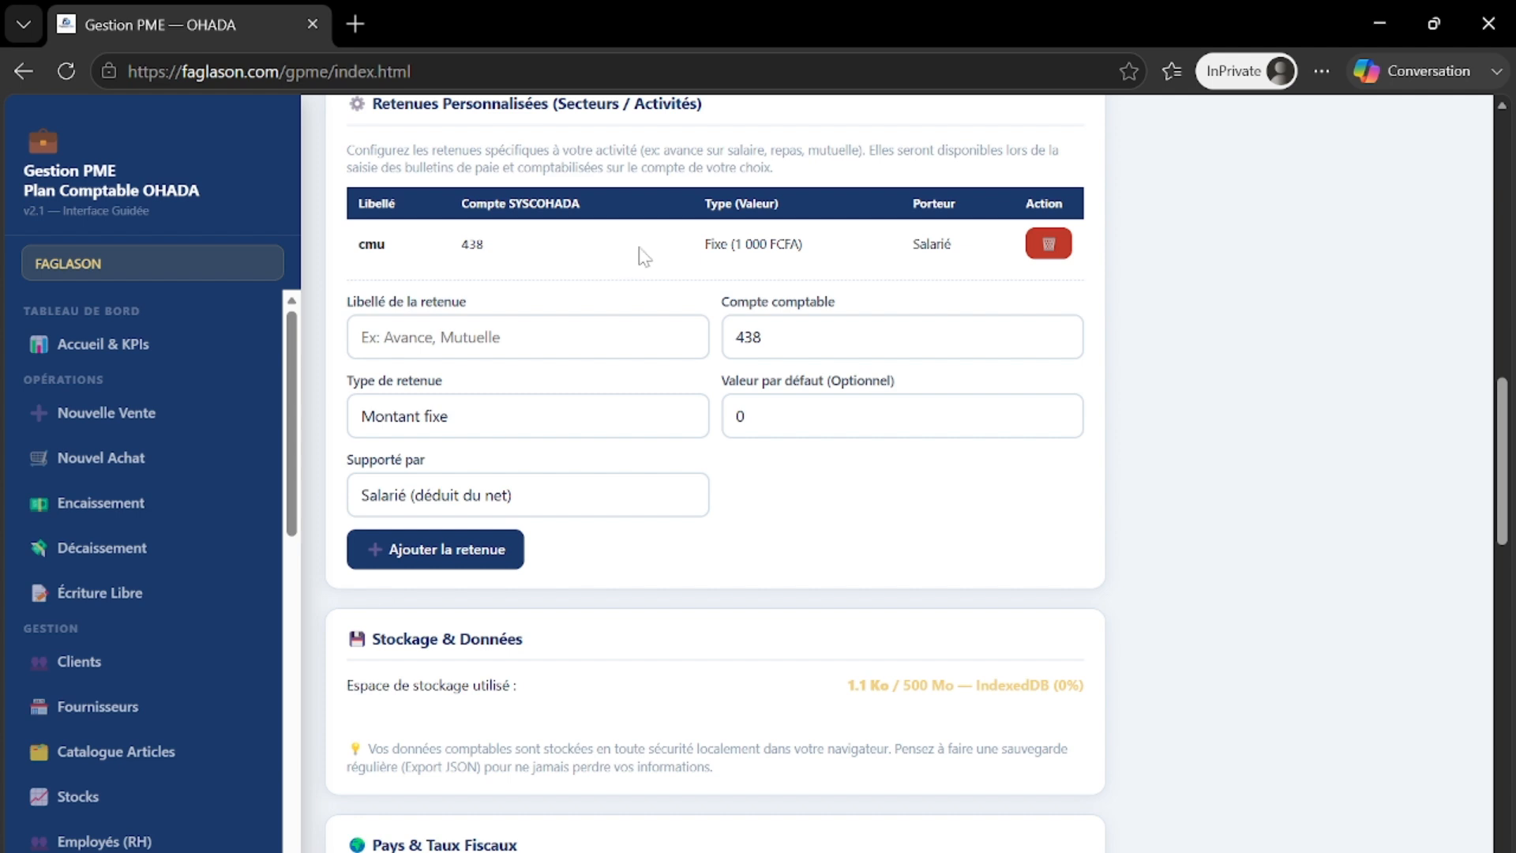
click(1057, 255)
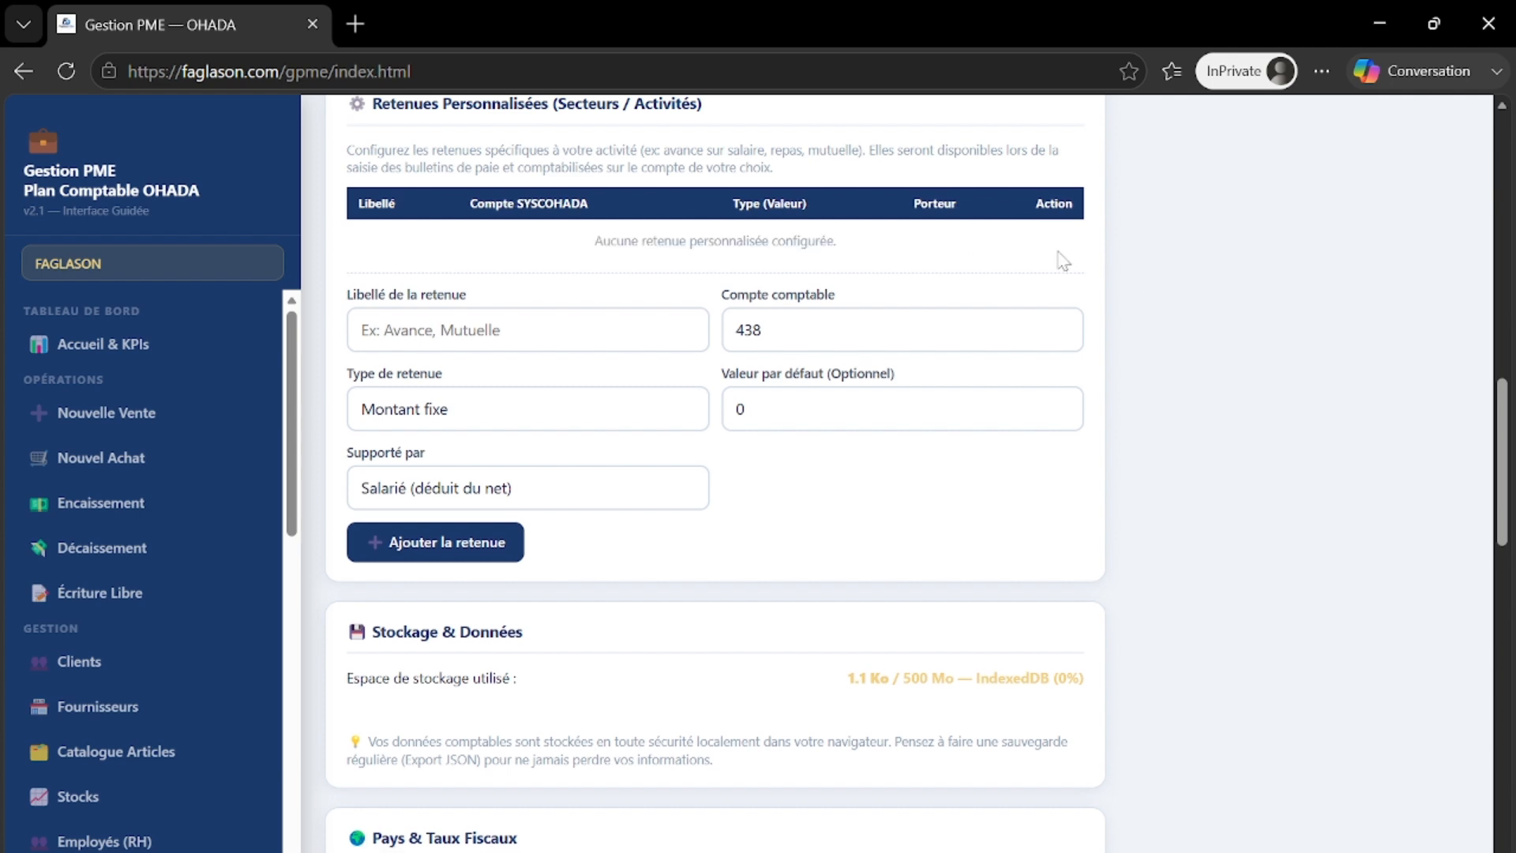
scroll(921, 300, down, 3)
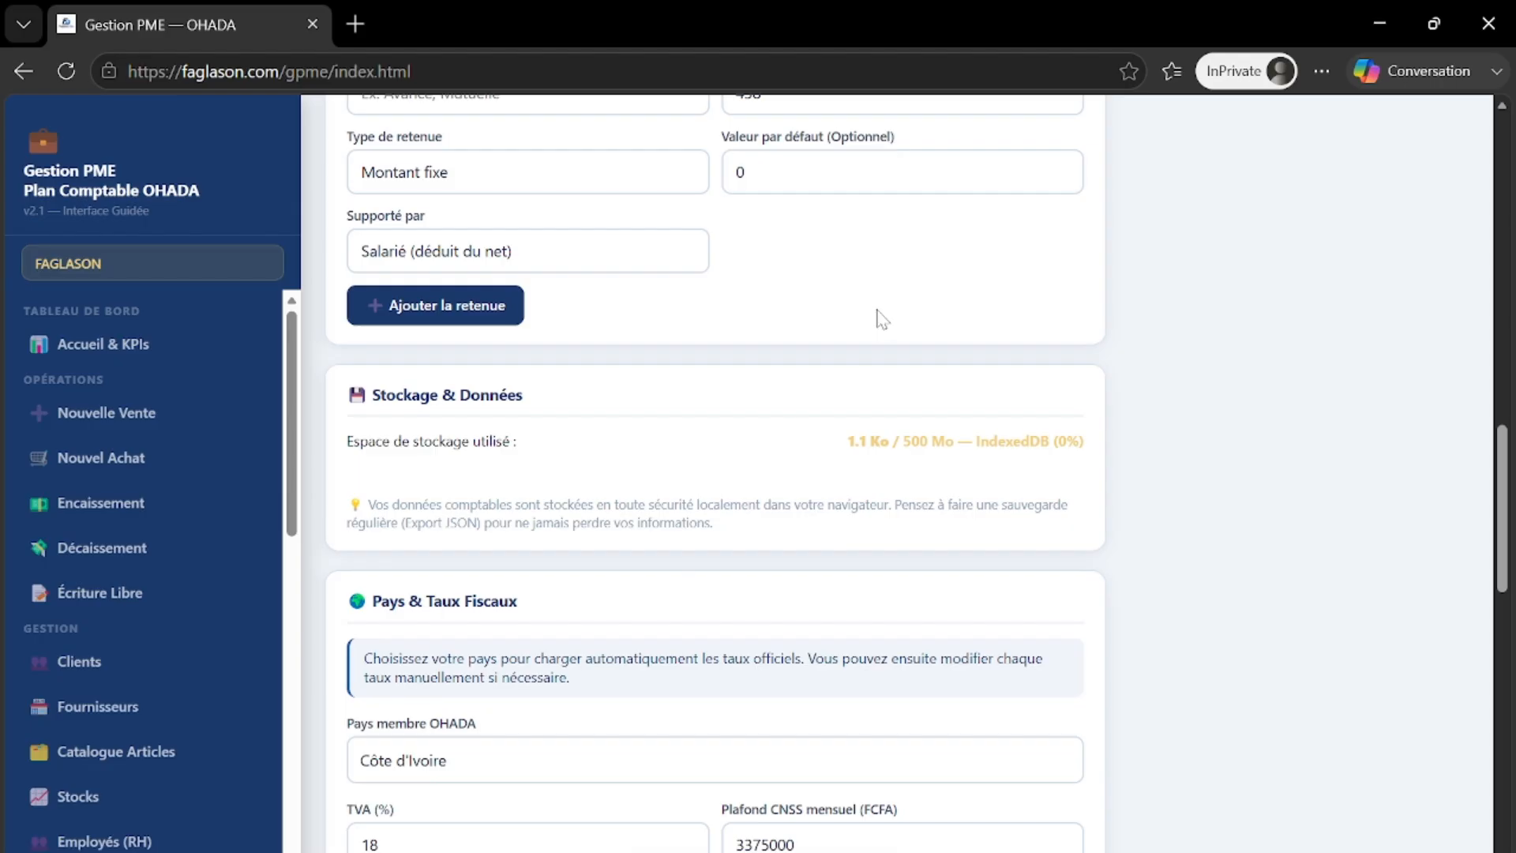
scroll(882, 318, down, 5)
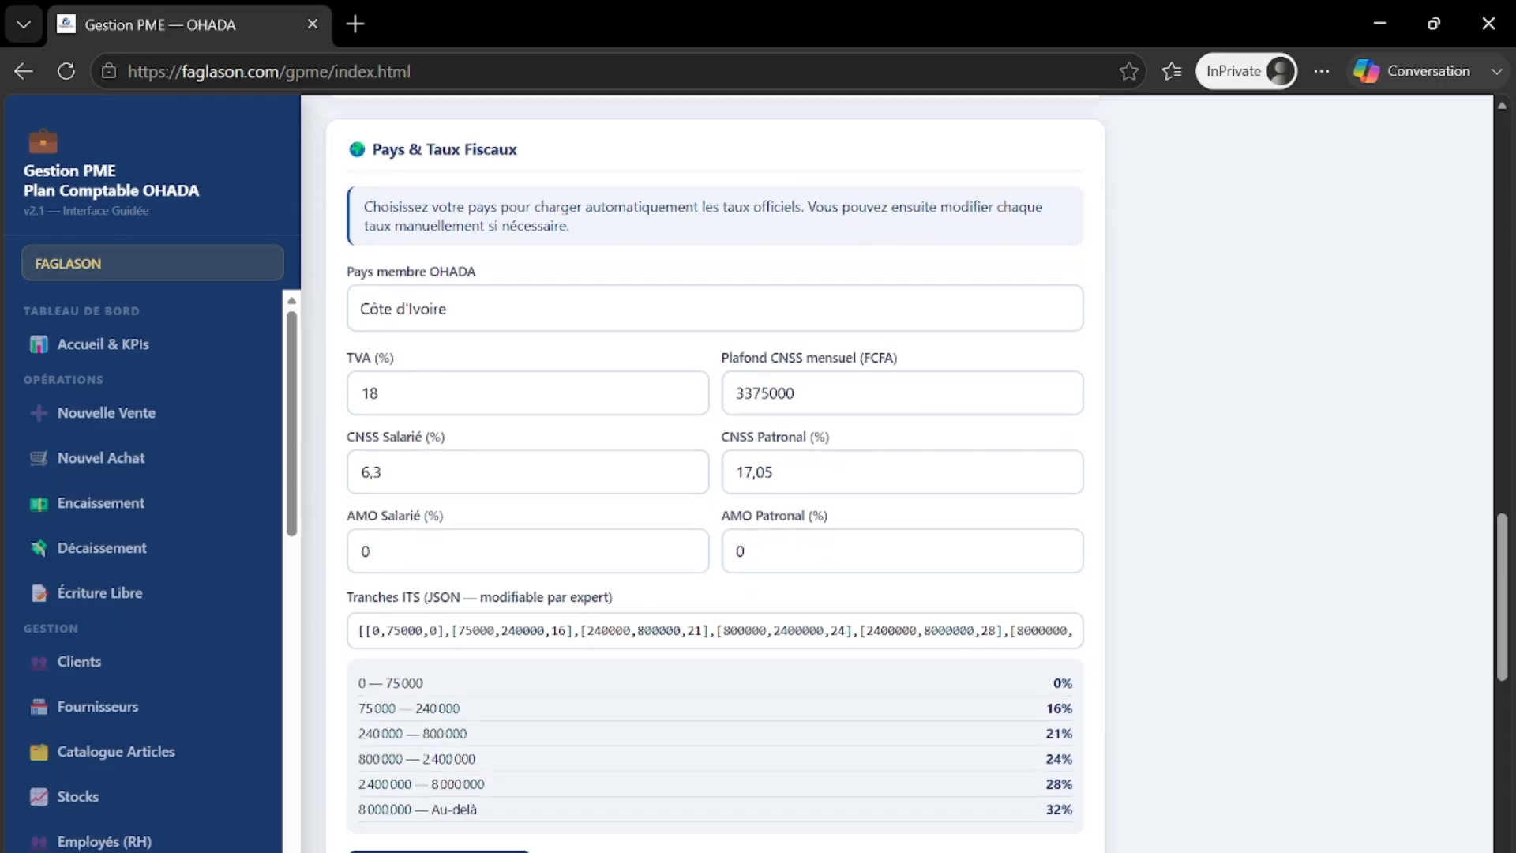
scroll(679, 323, down, 3)
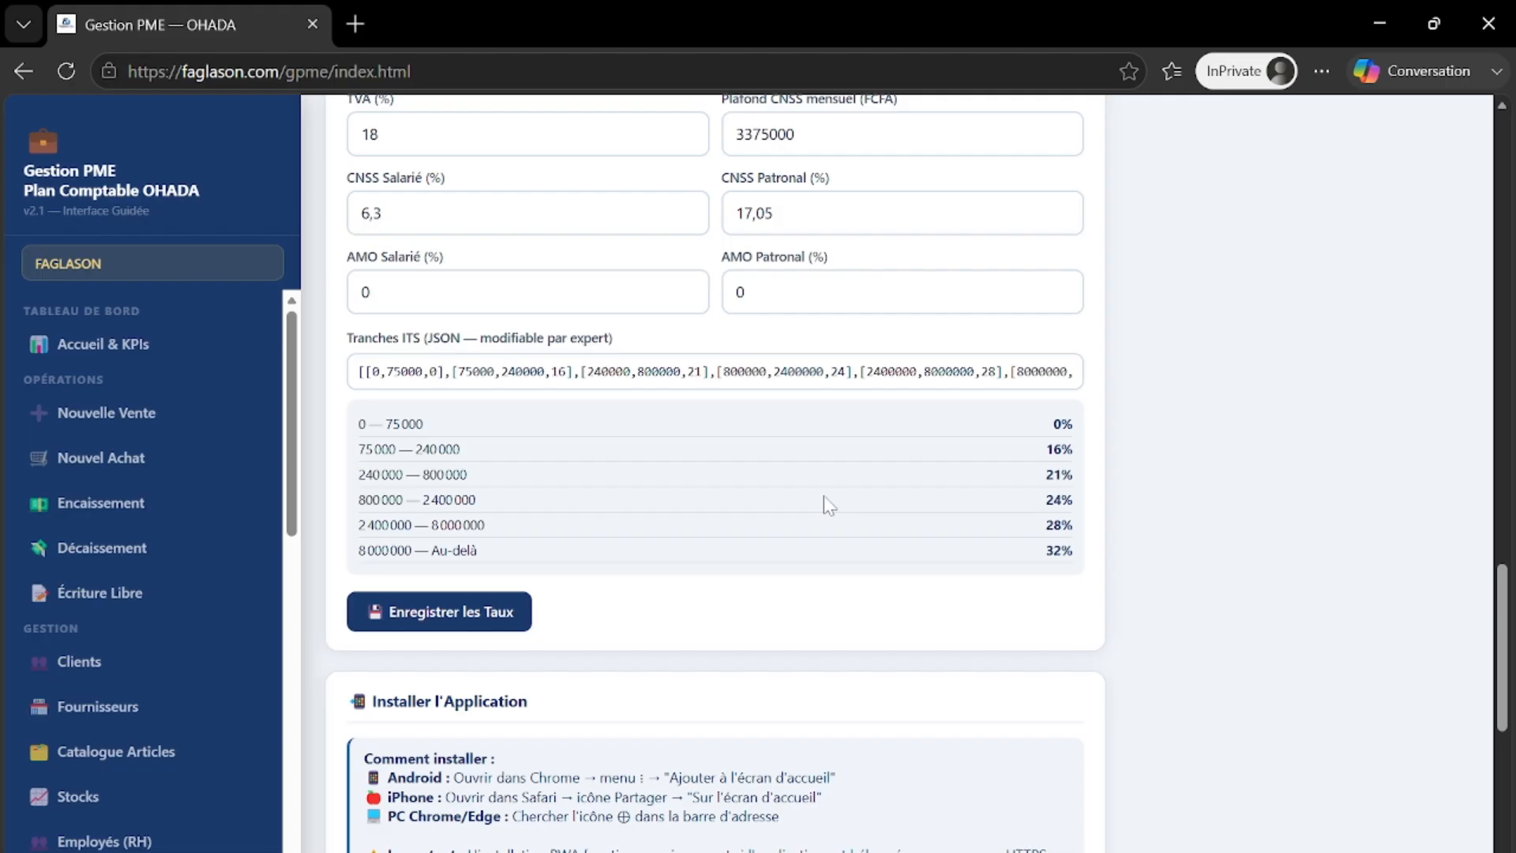
scroll(846, 458, down, 3)
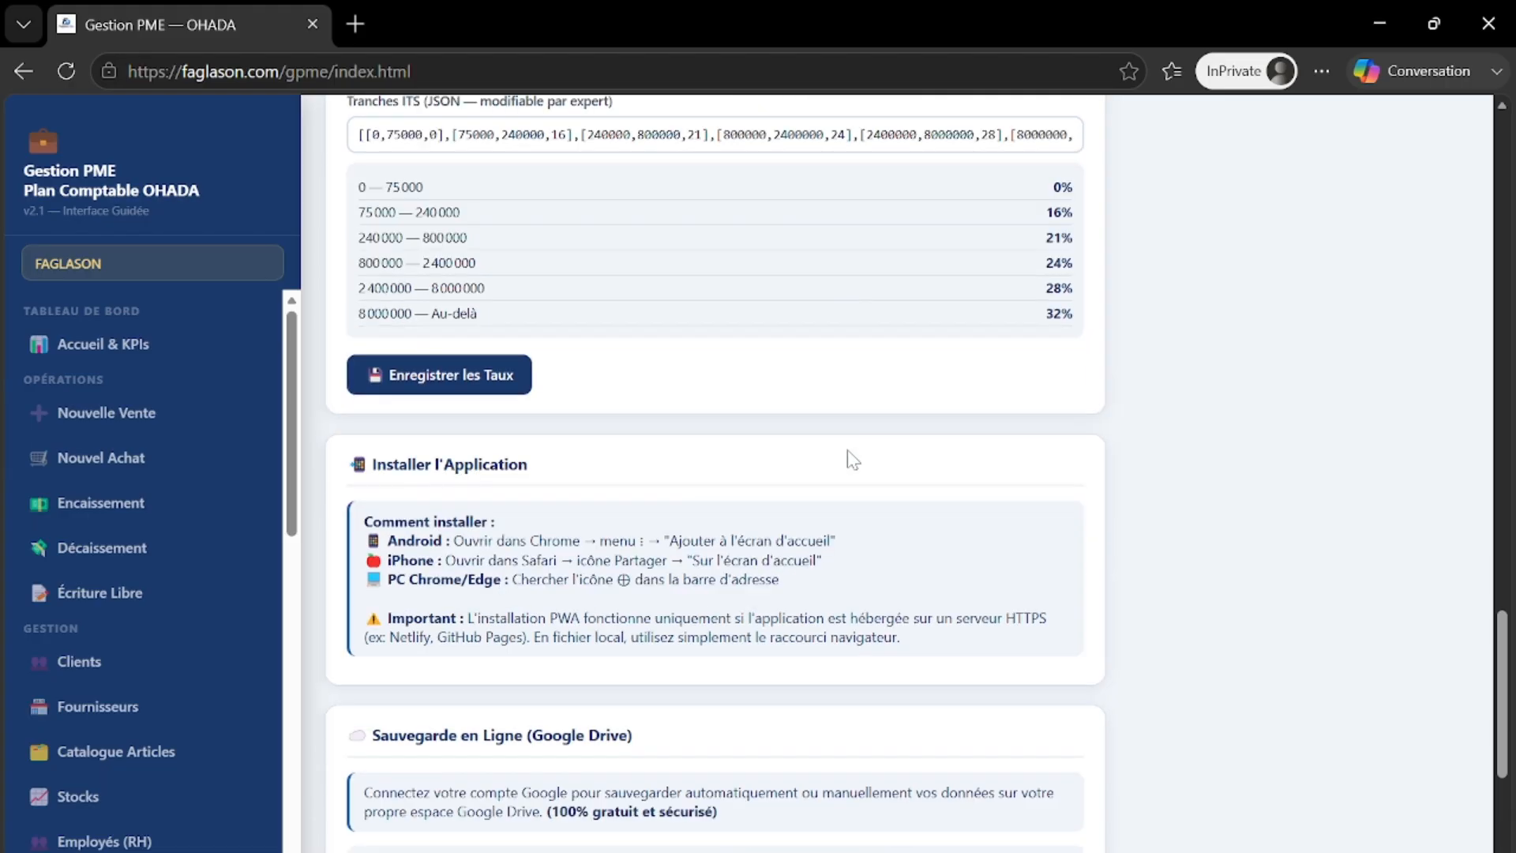
scroll(845, 462, down, 1)
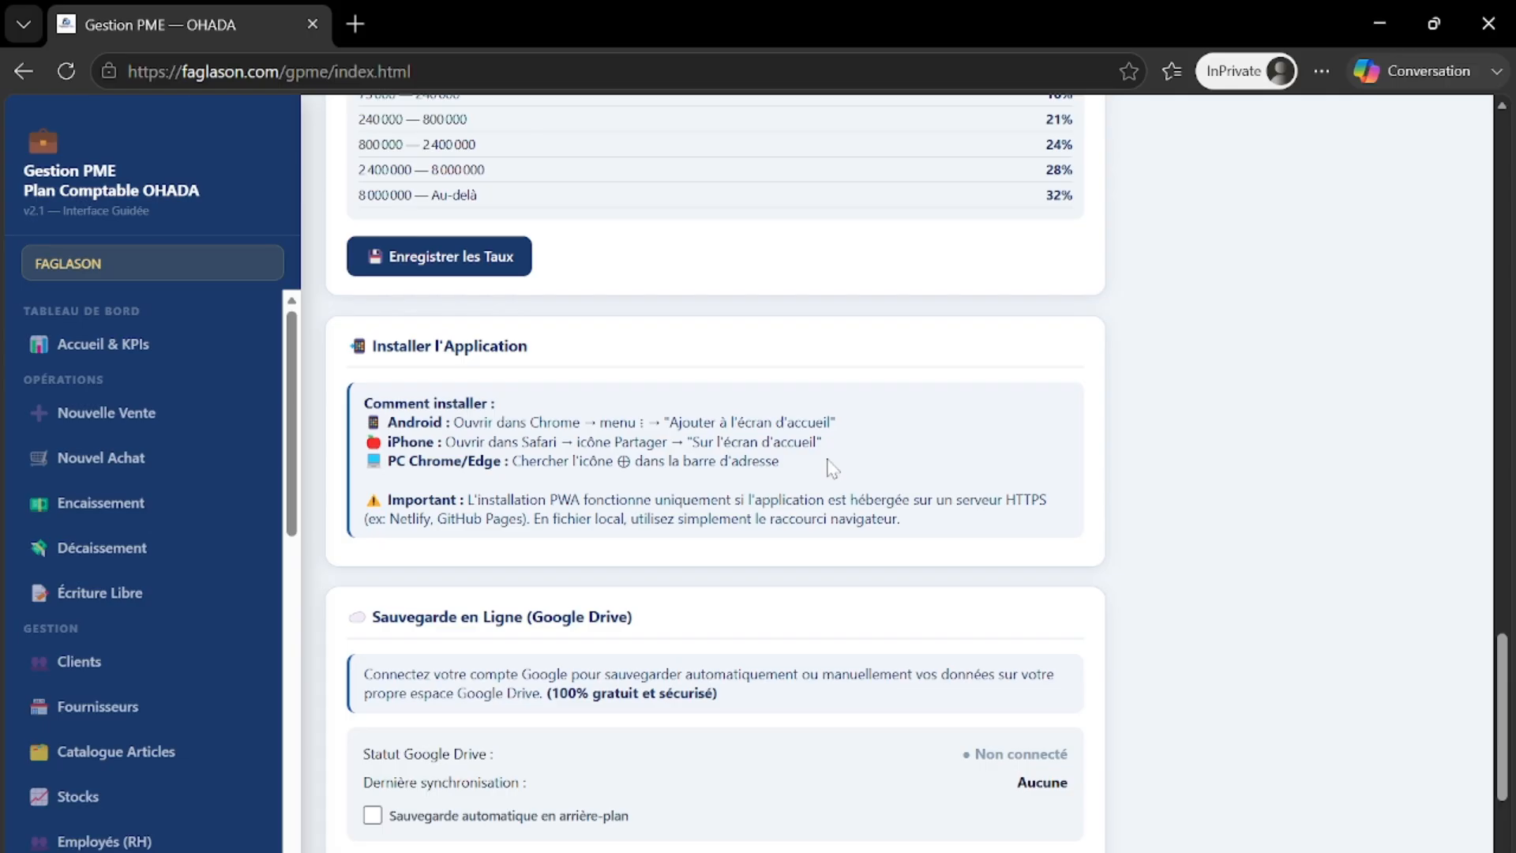
- Enable automatic background Google Drive backup, closing the Google sign-in without connecting an account
scroll(831, 467, down, 4)
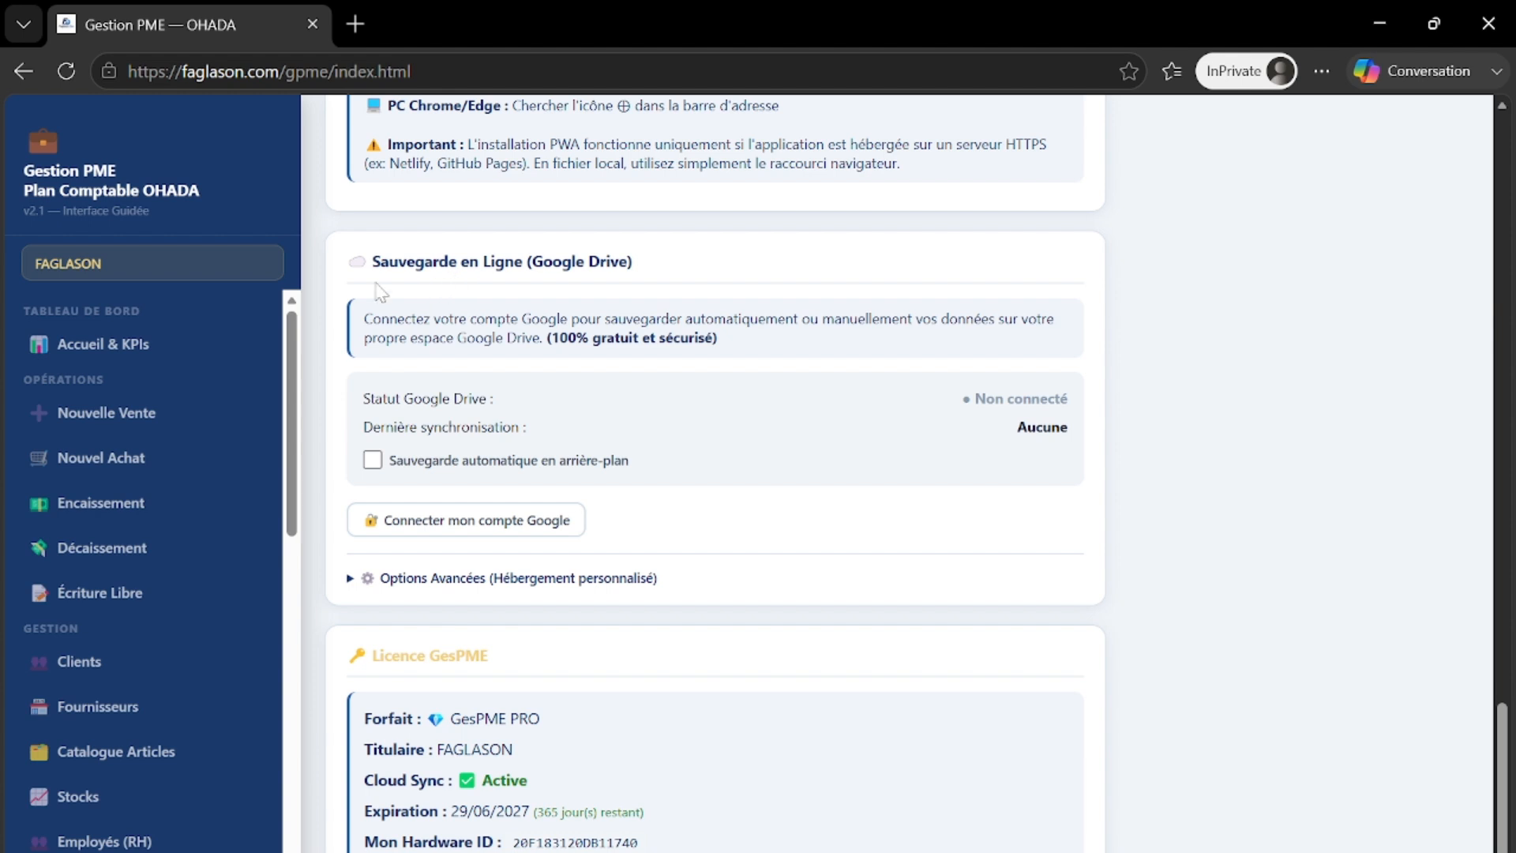
click(412, 458)
click(491, 531)
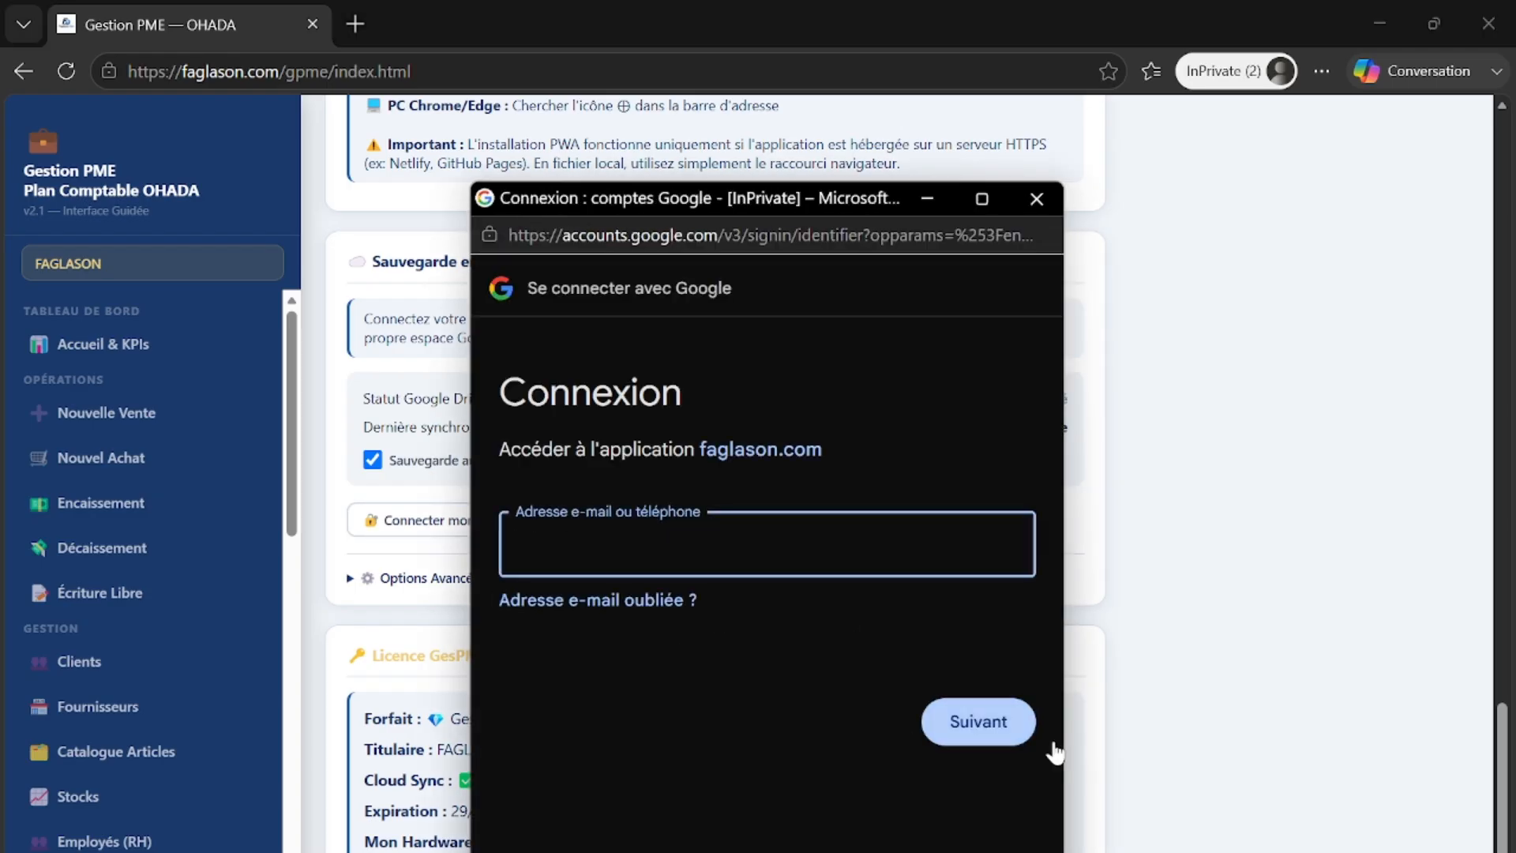
click(1033, 207)
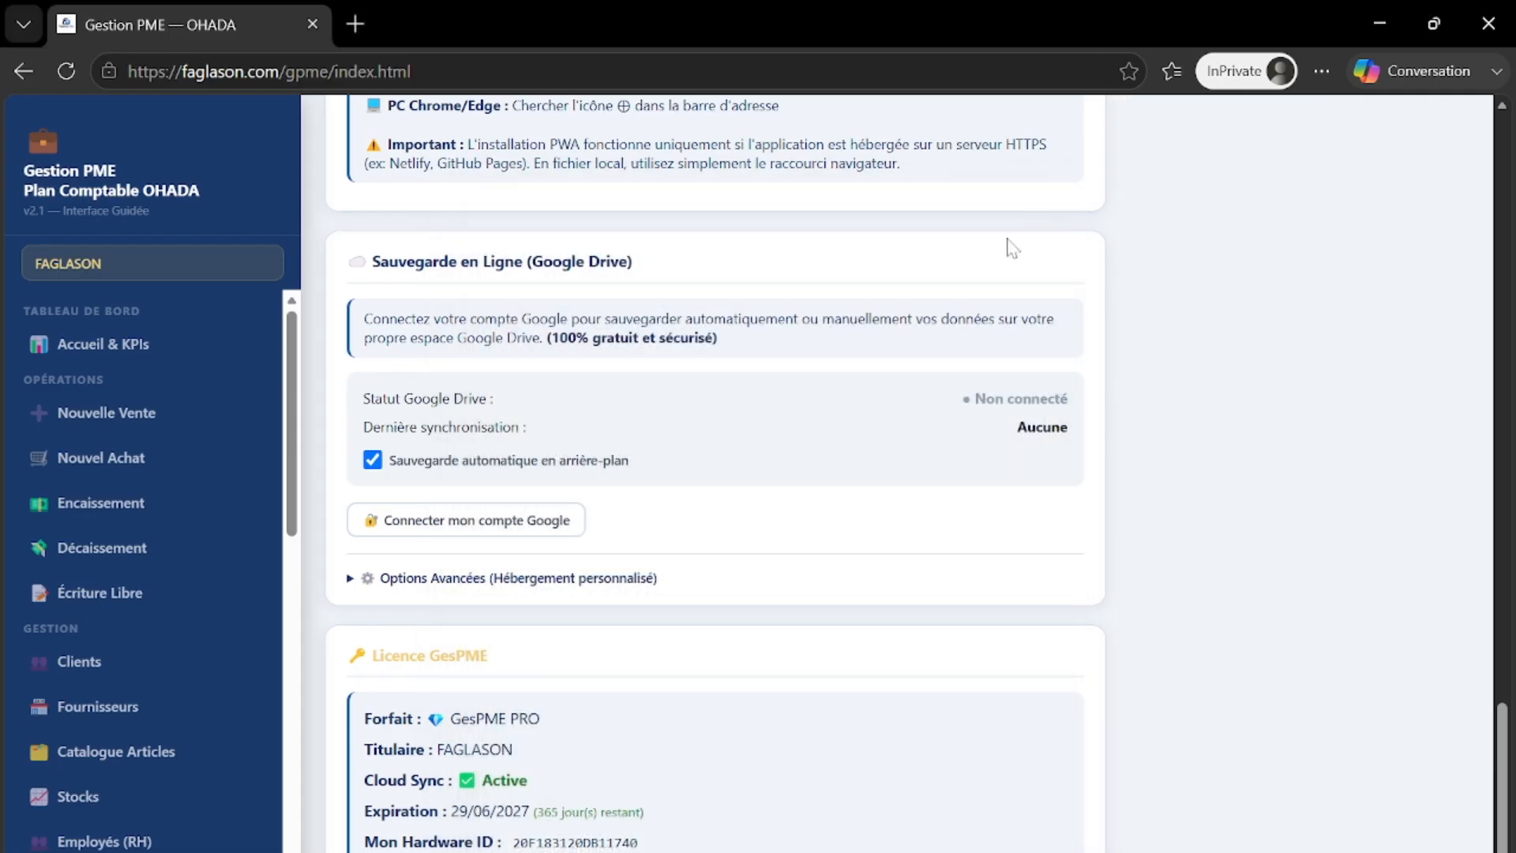
scroll(728, 536, down, 4)
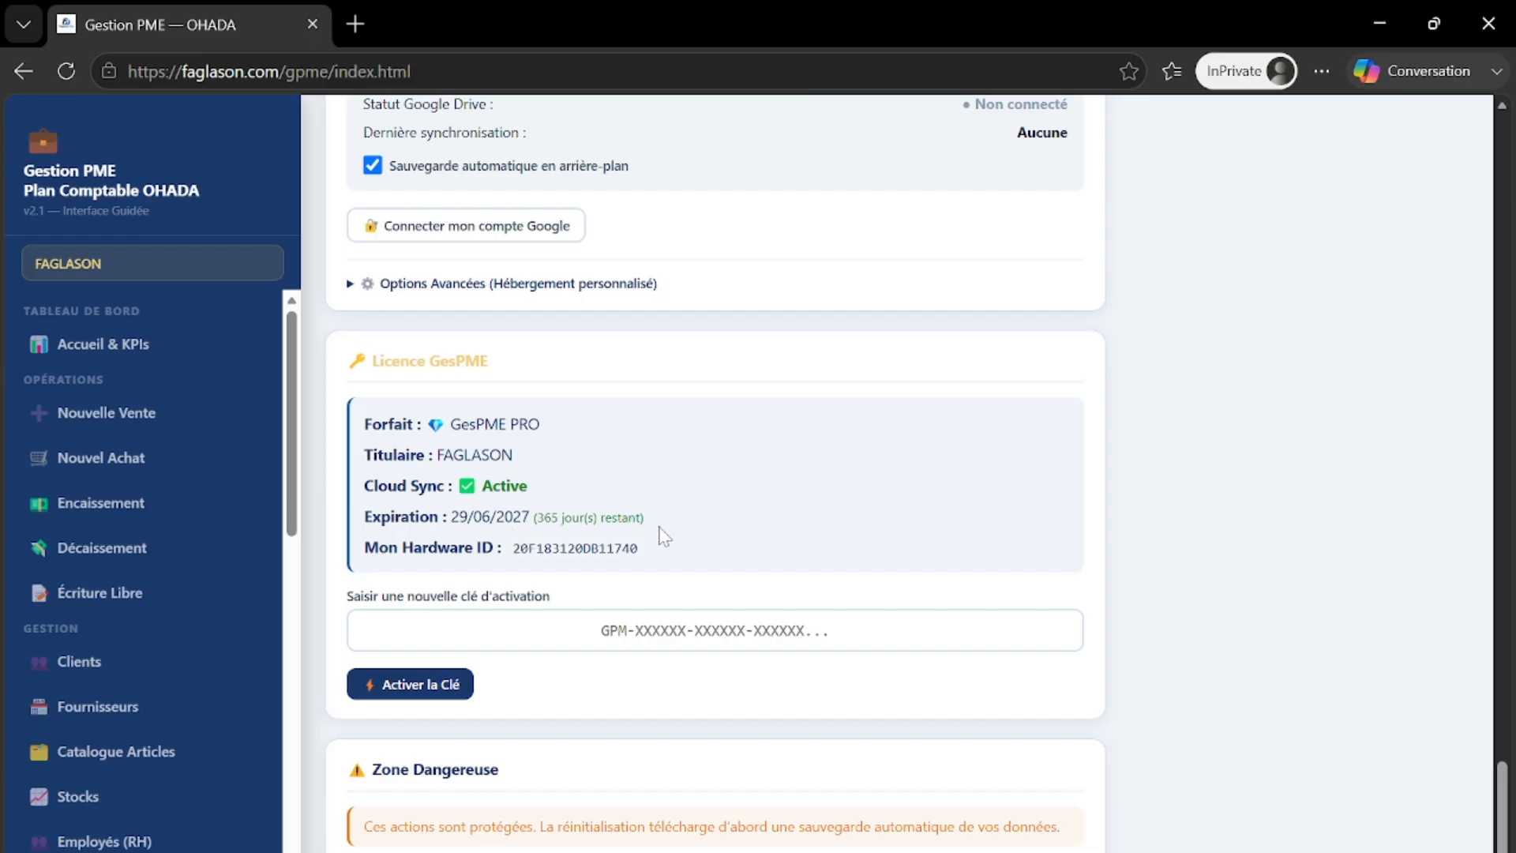
scroll(649, 537, up, 8)
scroll(649, 536, down, 8)
scroll(727, 382, up, 20)
- Review the contributions and custom deductions, then save the Côte d'Ivoire rates with Enregistrer les Taux
scroll(727, 382, up, 3)
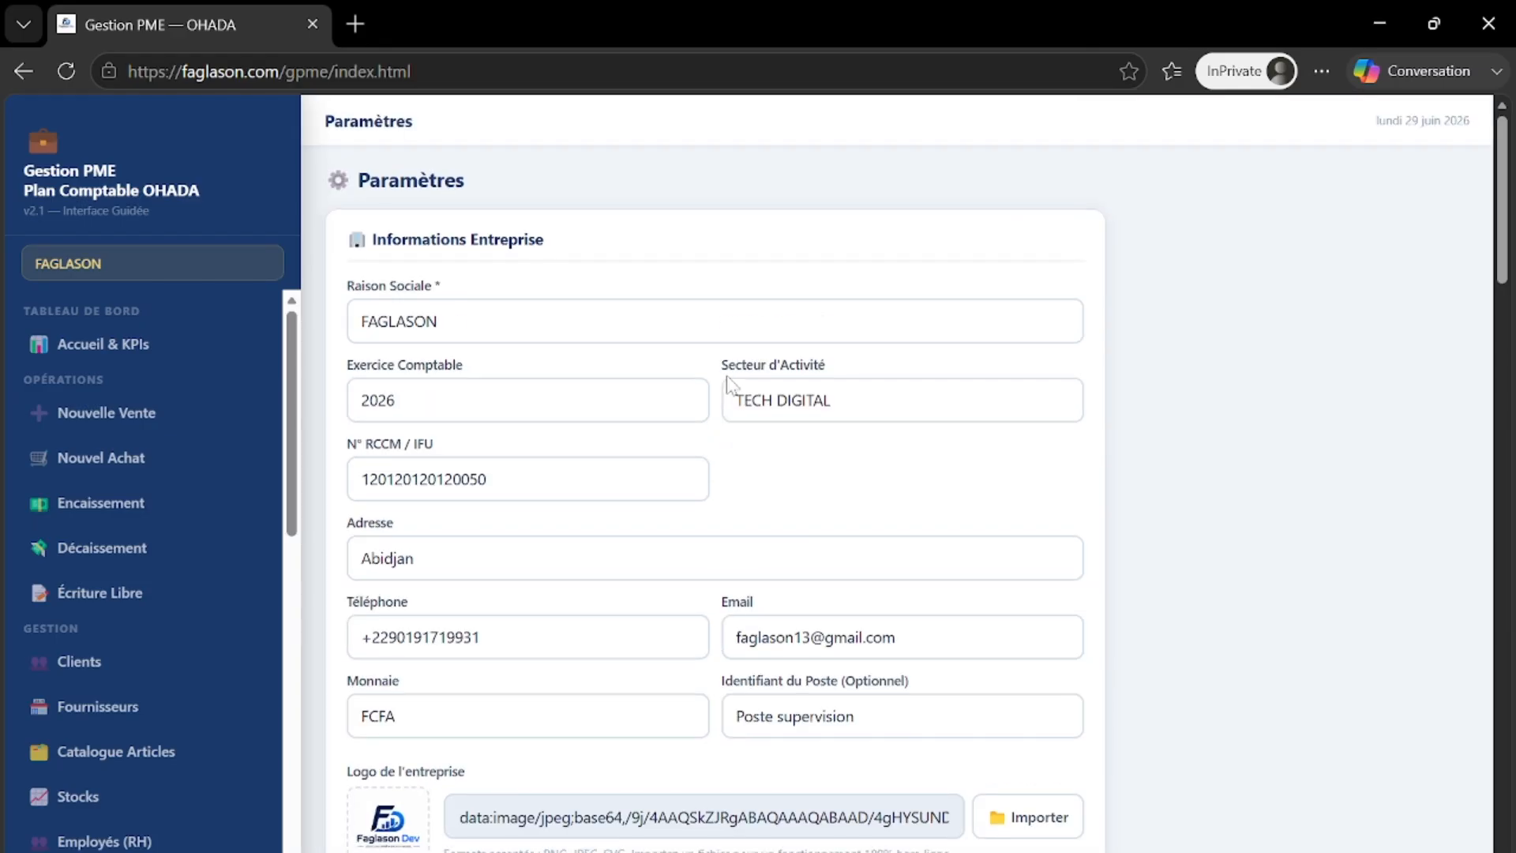
scroll(727, 384, down, 7)
scroll(727, 384, up, 6)
scroll(727, 384, down, 17)
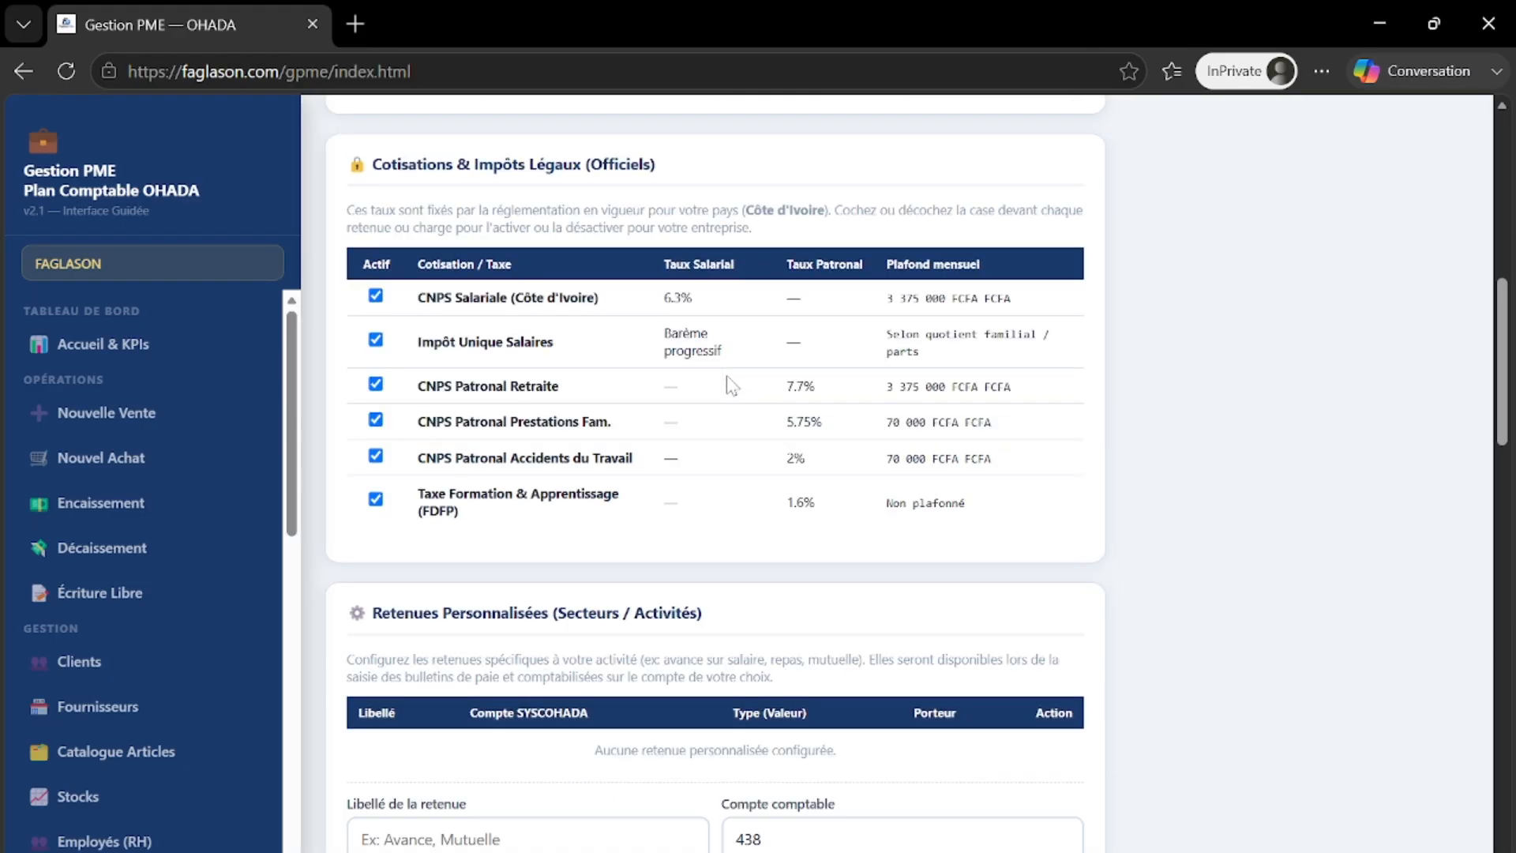
scroll(727, 385, up, 3)
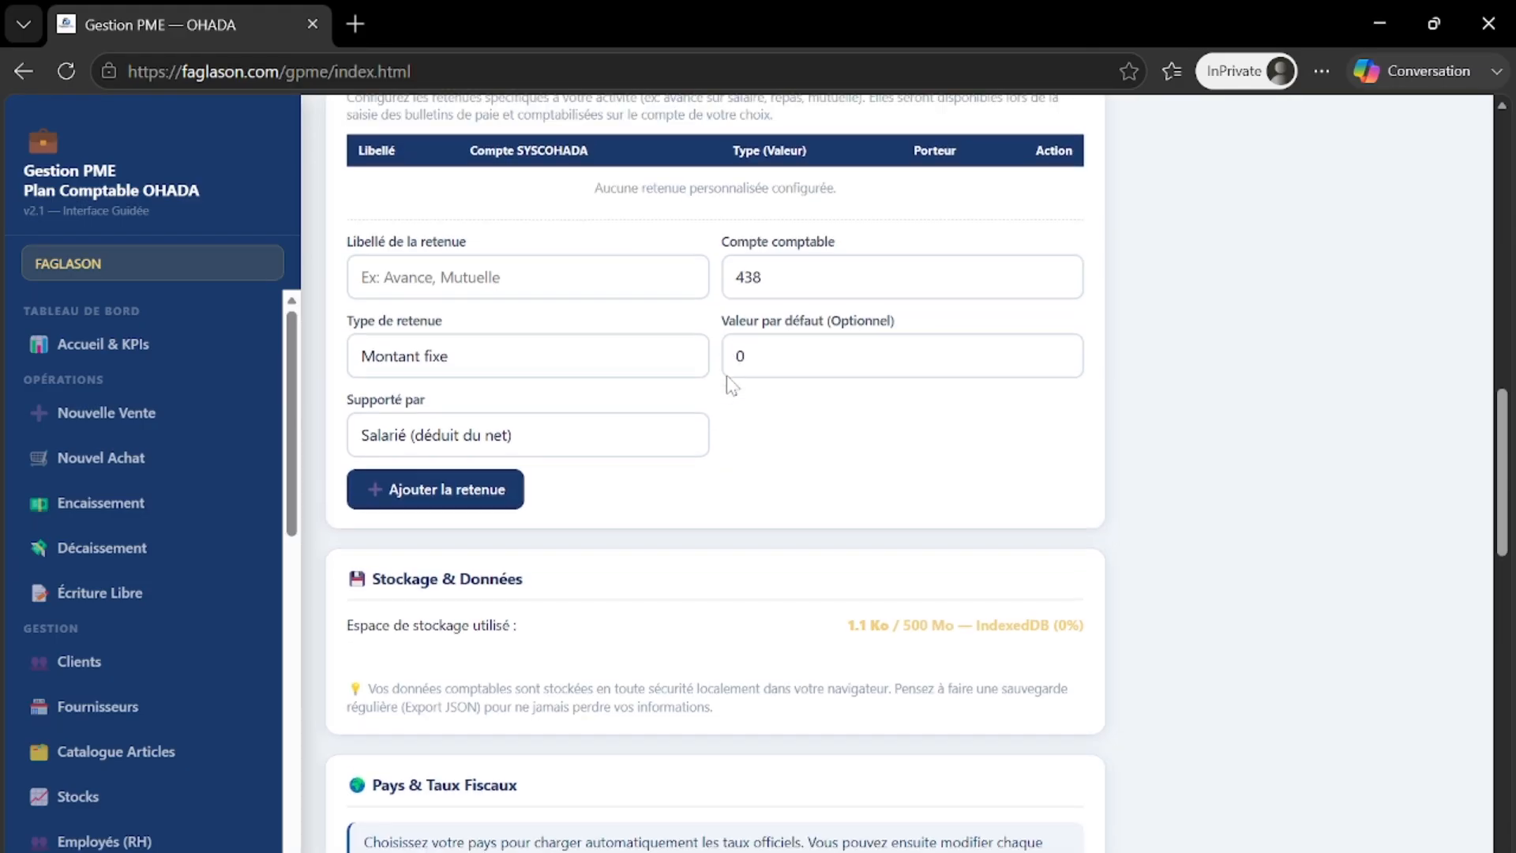
scroll(597, 521, up, 6)
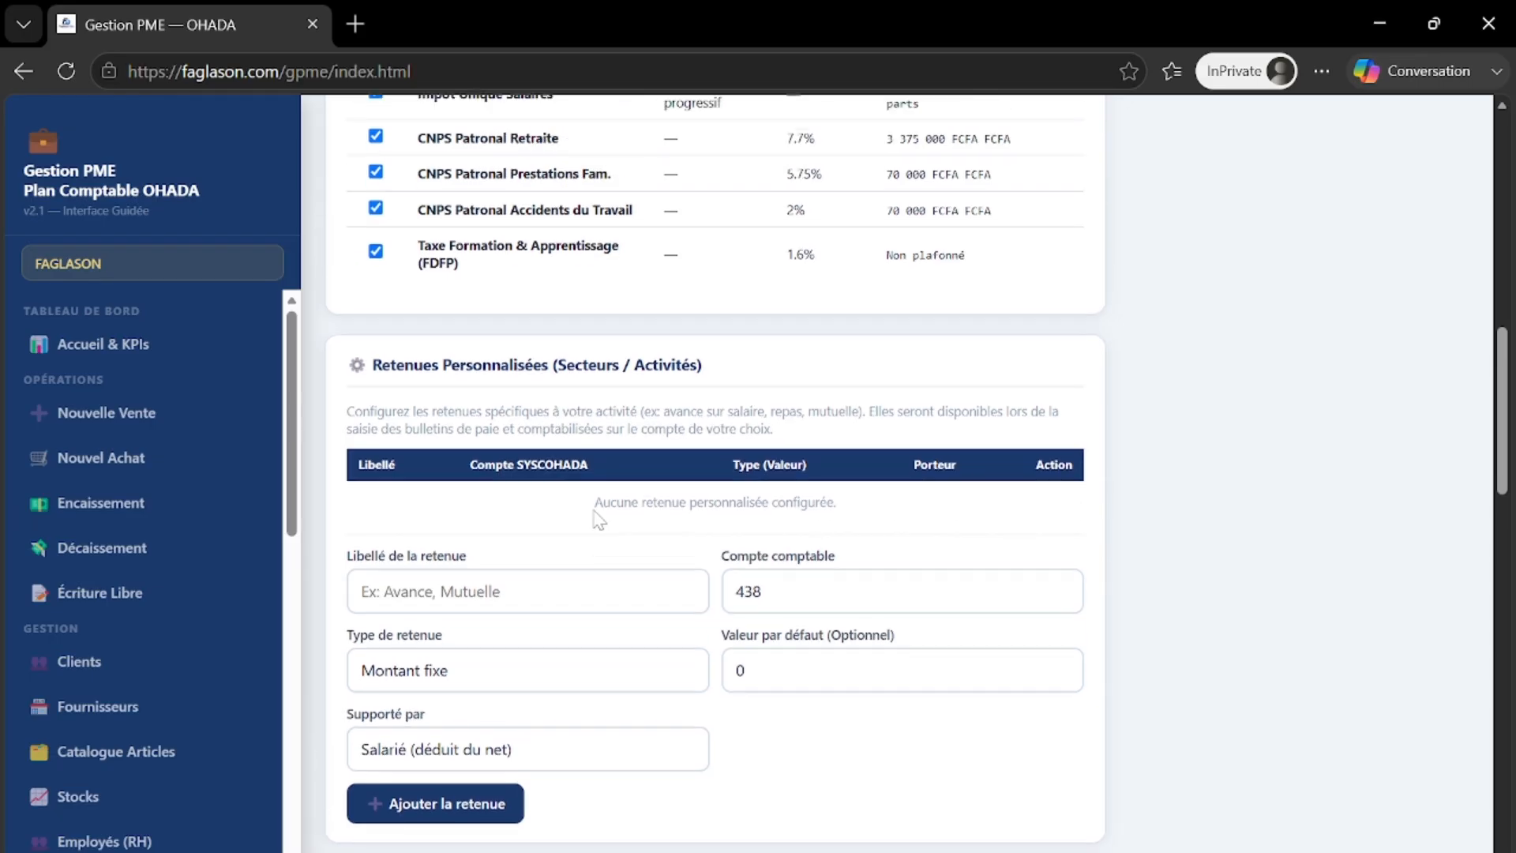
scroll(598, 520, down, 10)
scroll(598, 520, up, 8)
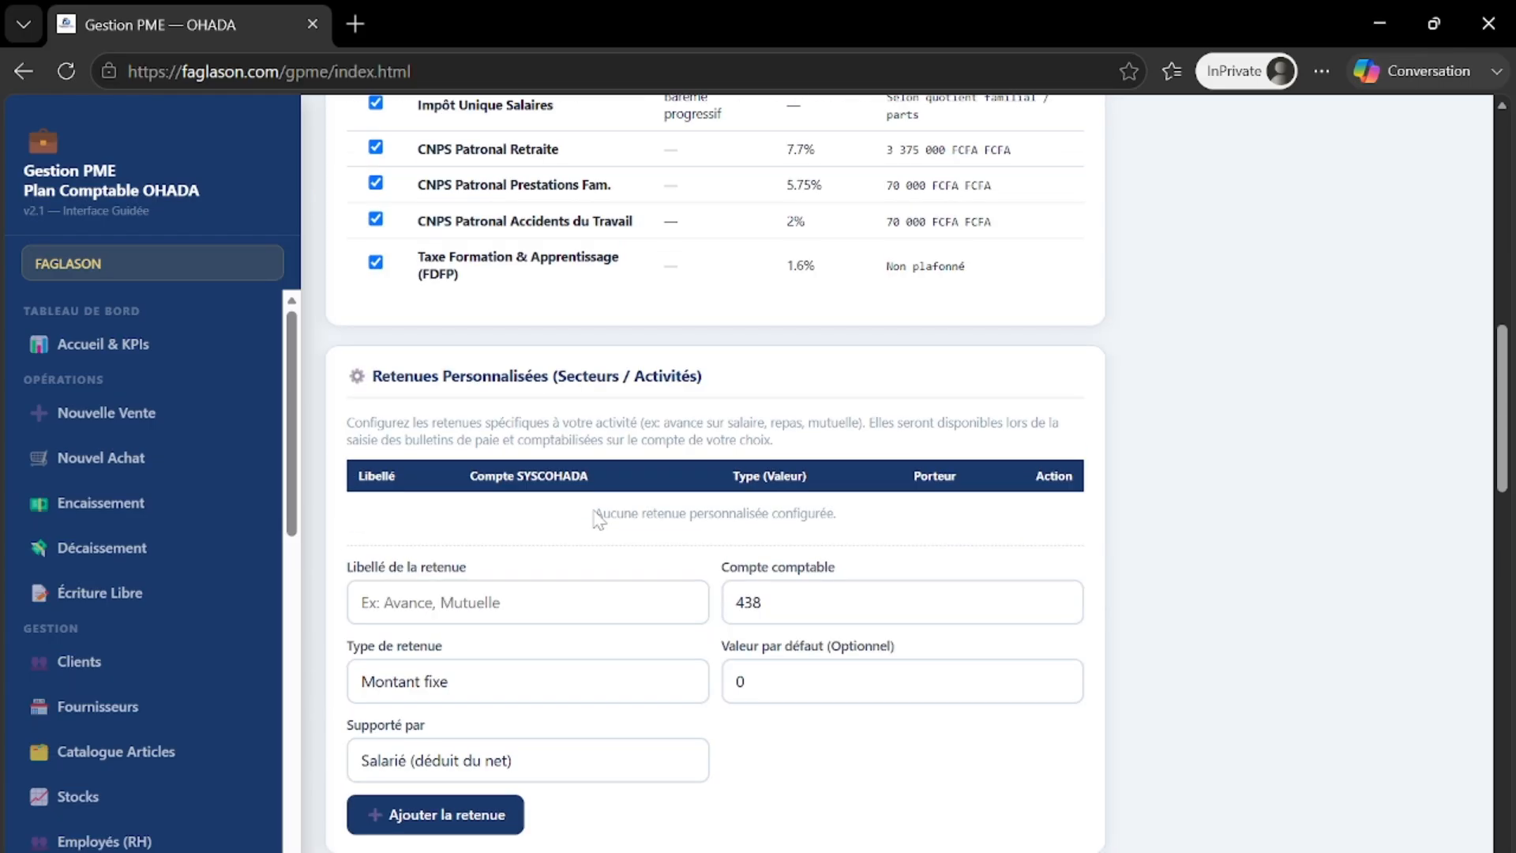
scroll(598, 519, down, 2)
scroll(598, 520, down, 16)
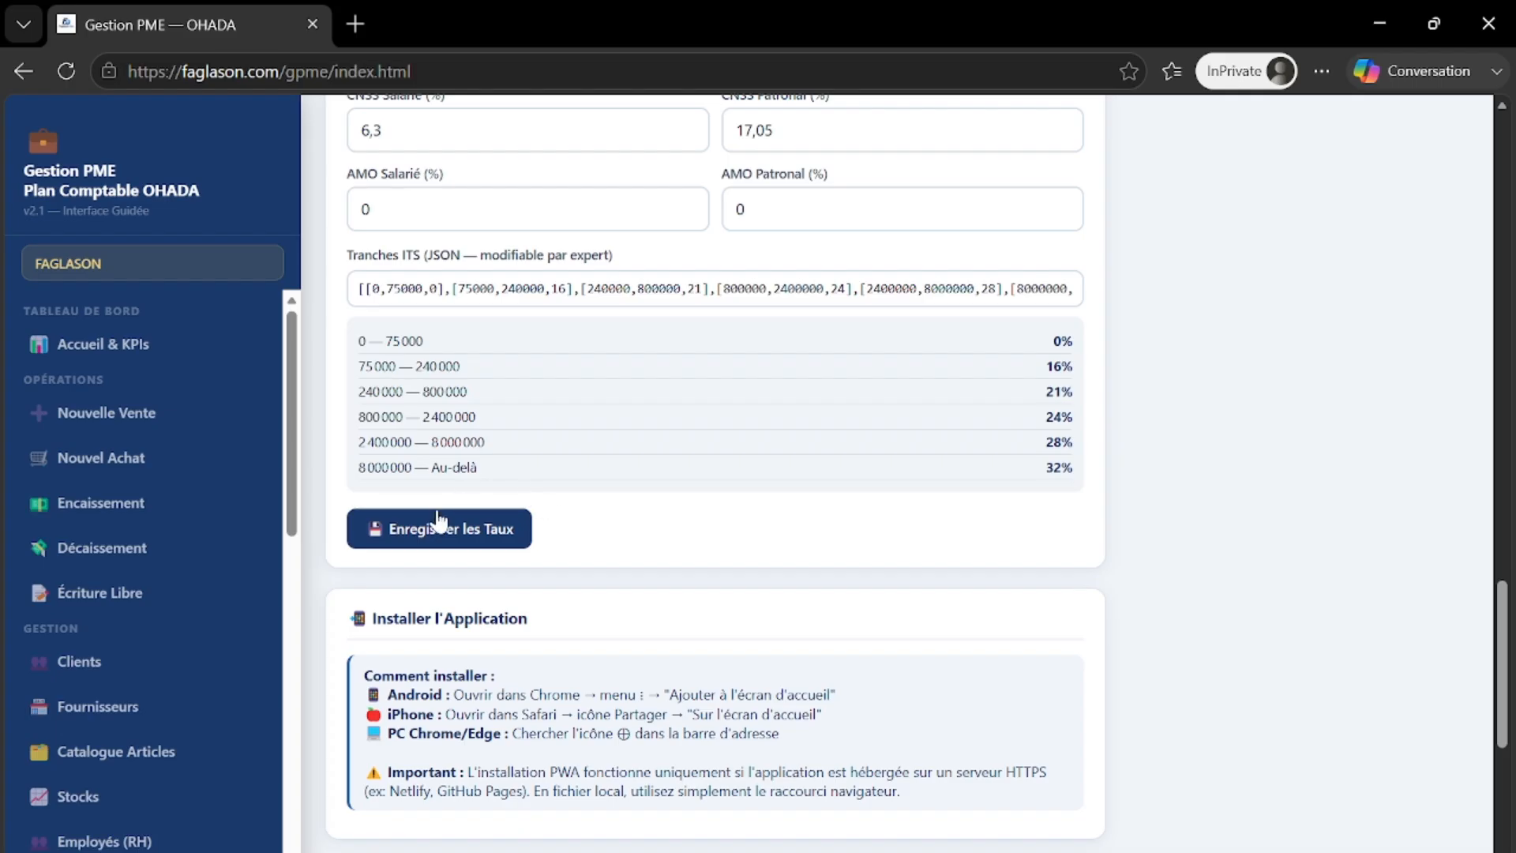
click(423, 536)
- Scroll back to the top of Paramètres to check FAGLASON's company details
scroll(467, 493, up, 10)
scroll(477, 472, up, 5)
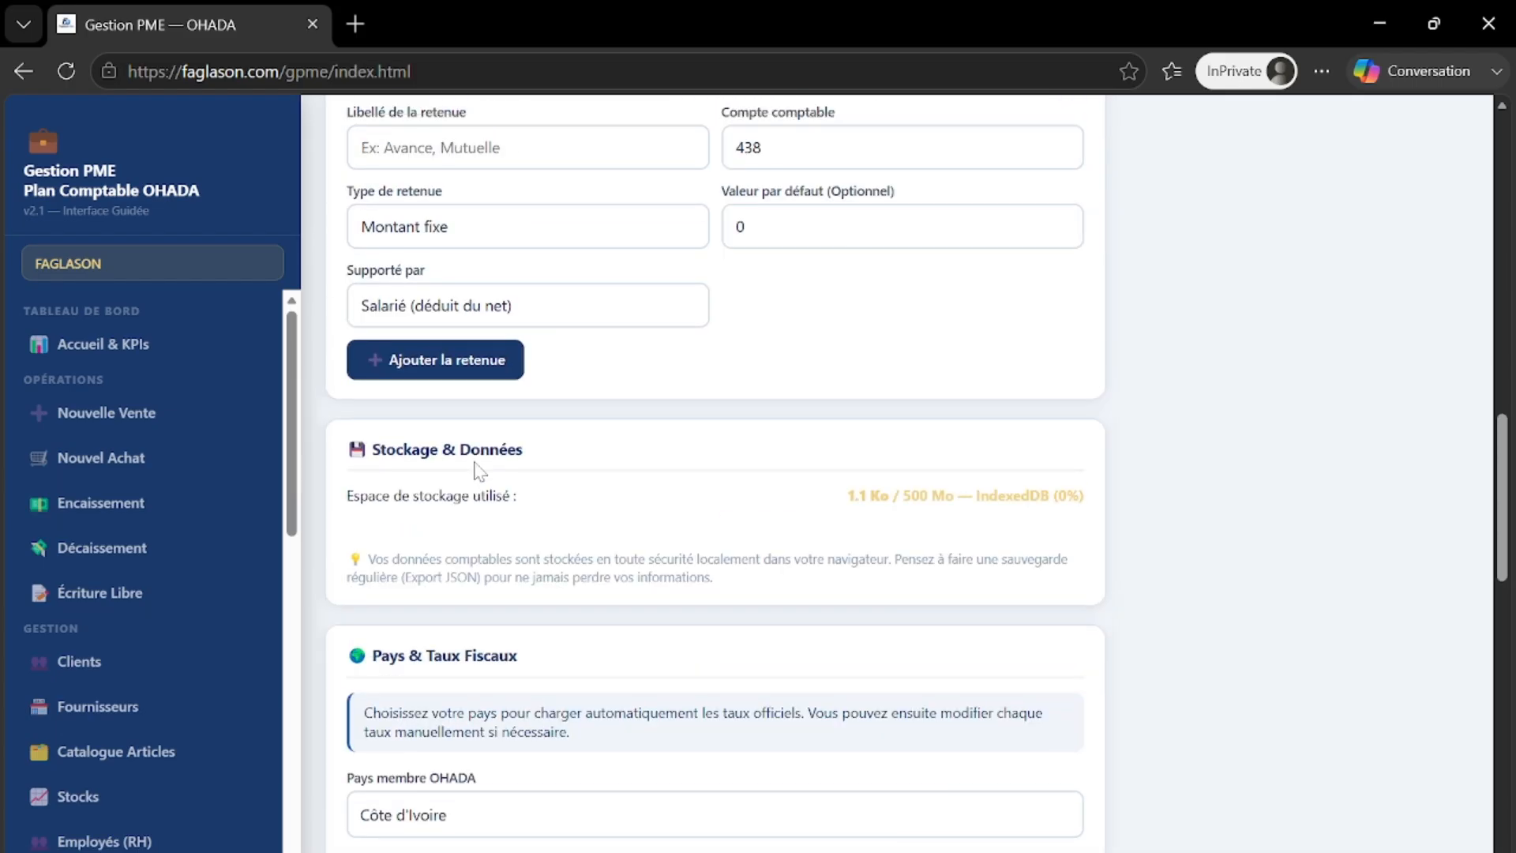
scroll(505, 451, up, 8)
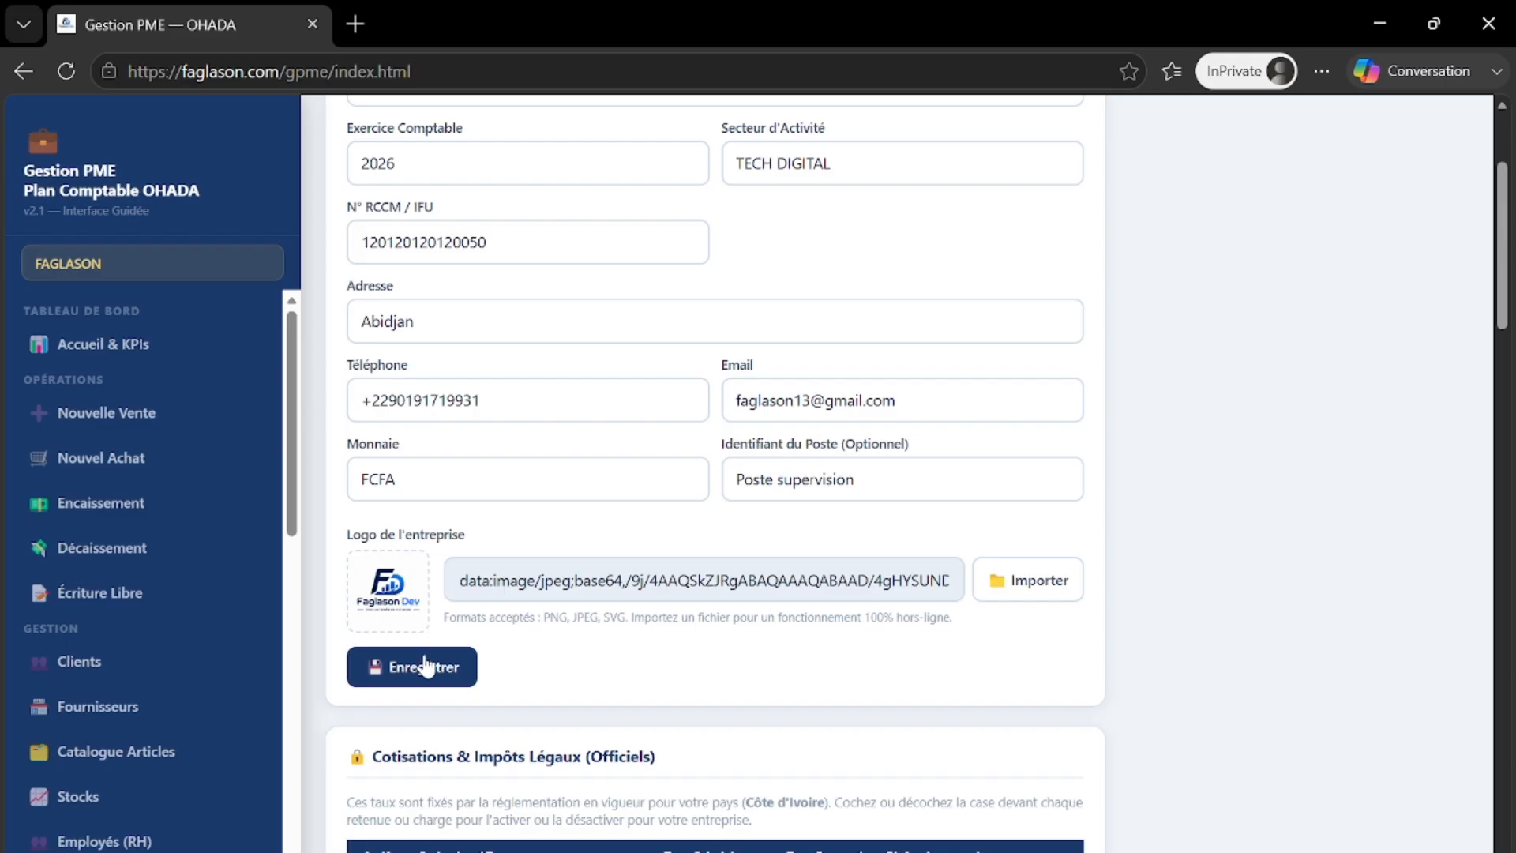
scroll(476, 555, up, 3)
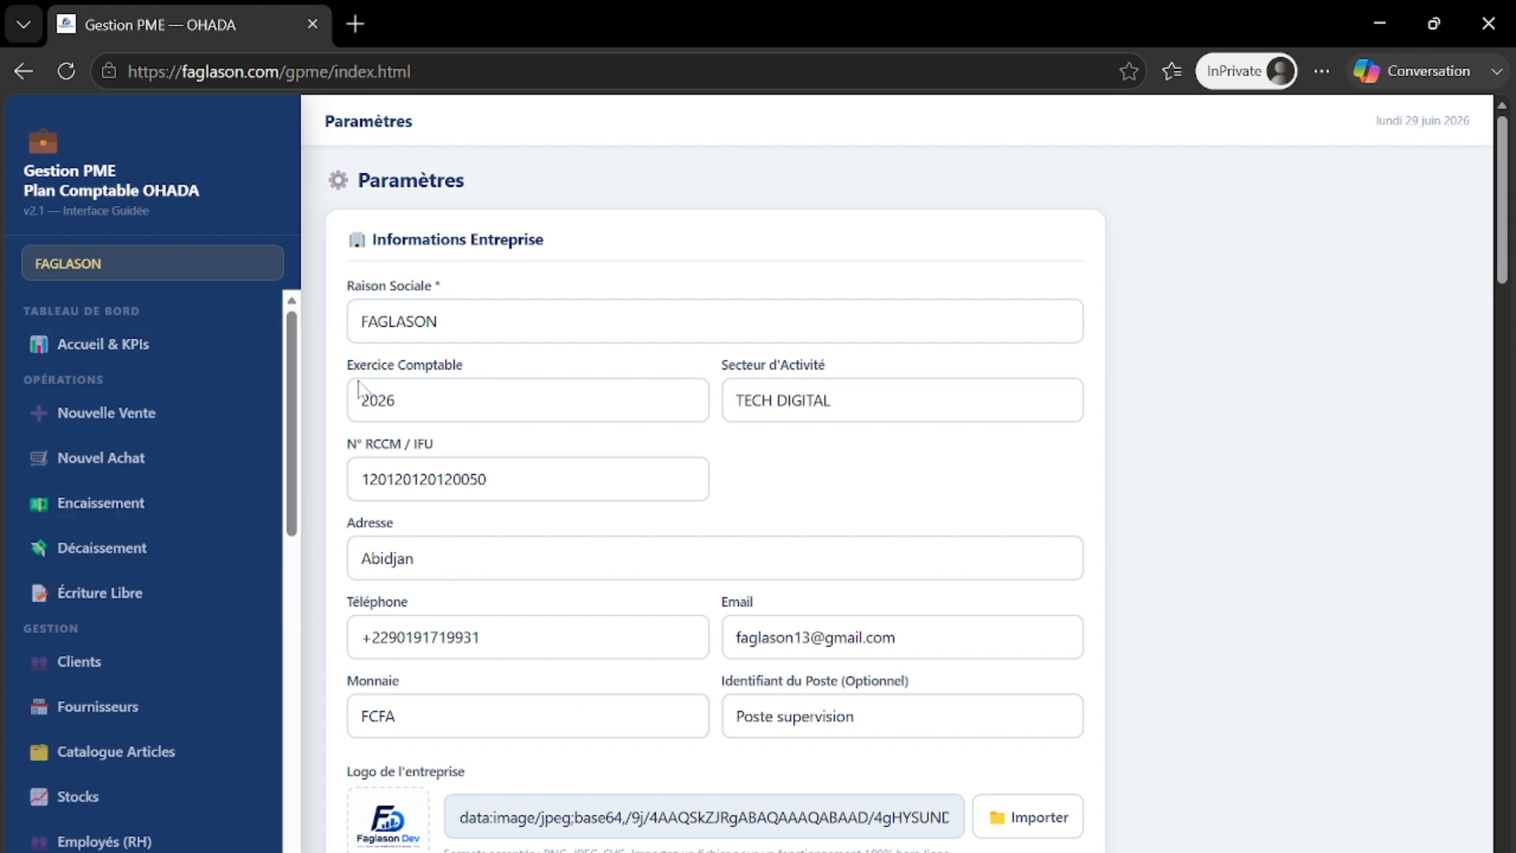
- Open the FAGLASON global dashboard and scroll through its 0 FCFA KPIs and quick-start guide
click(87, 344)
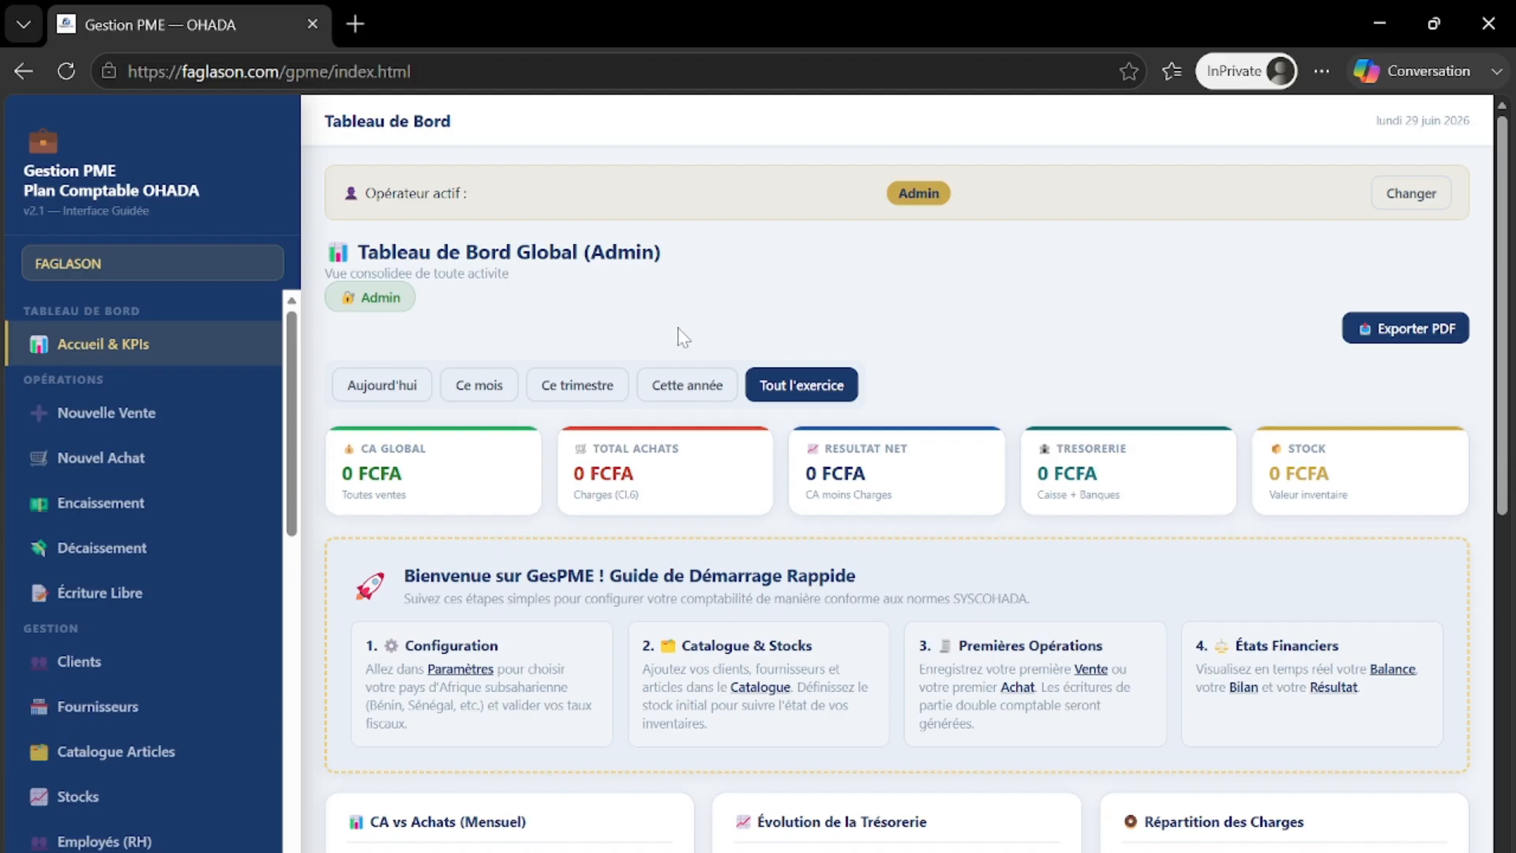
scroll(718, 382, down, 10)
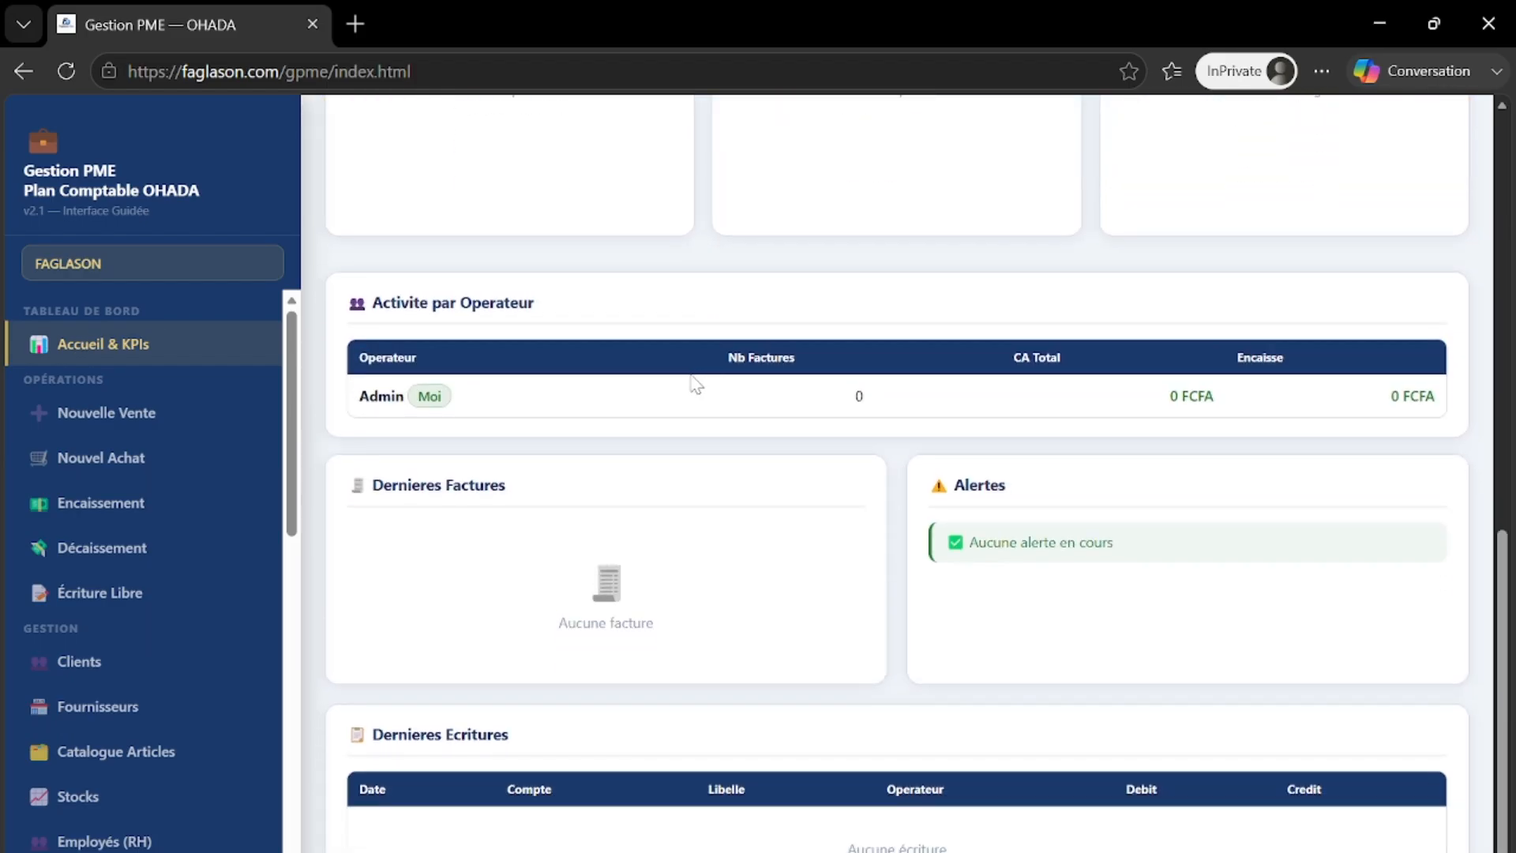
scroll(691, 382, up, 9)
scroll(692, 382, up, 2)
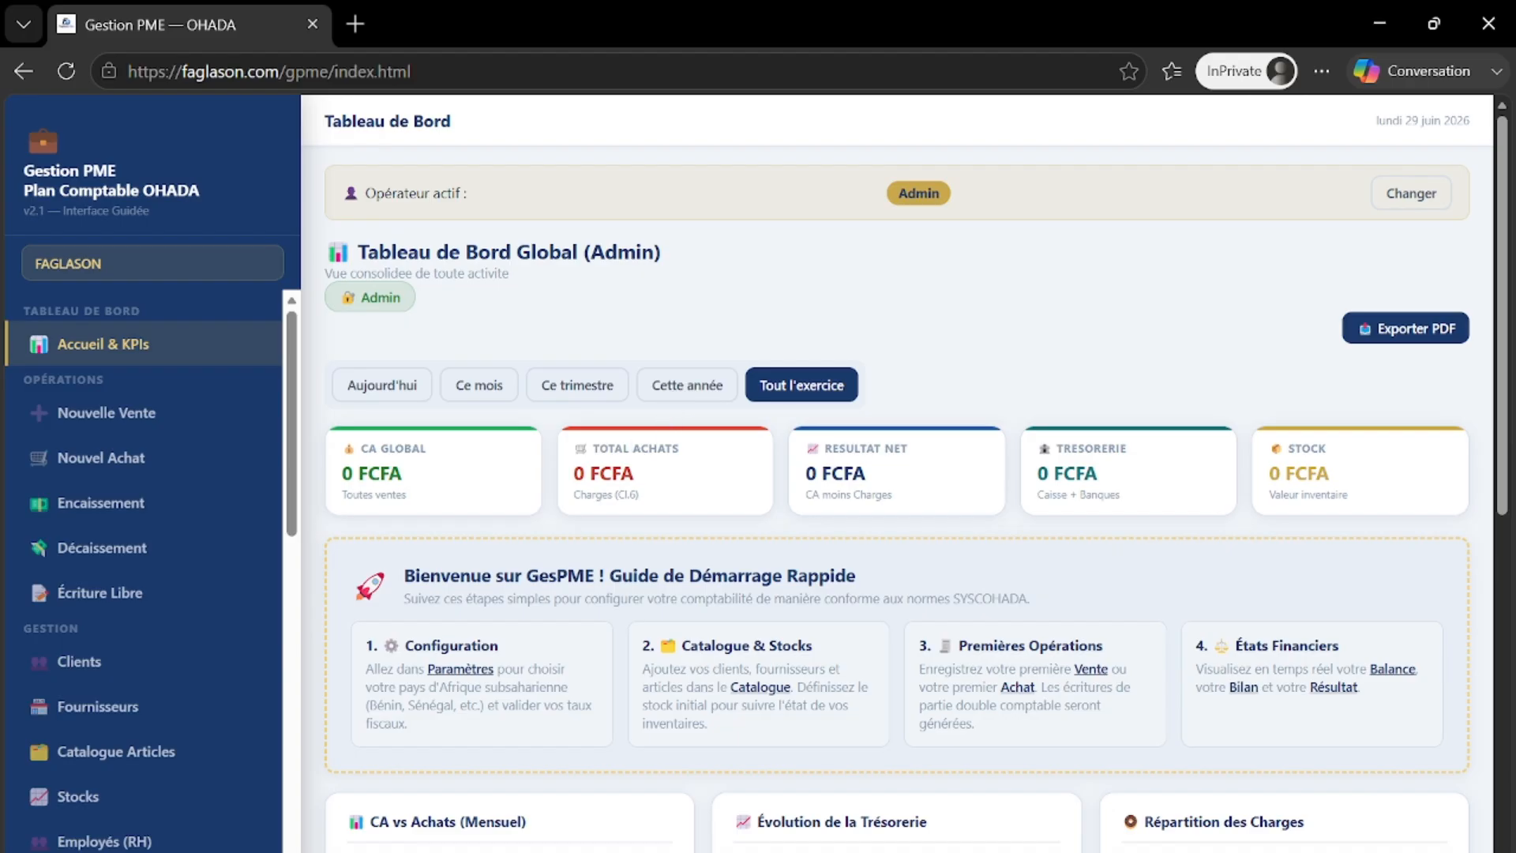
mouse_move(859, 851)
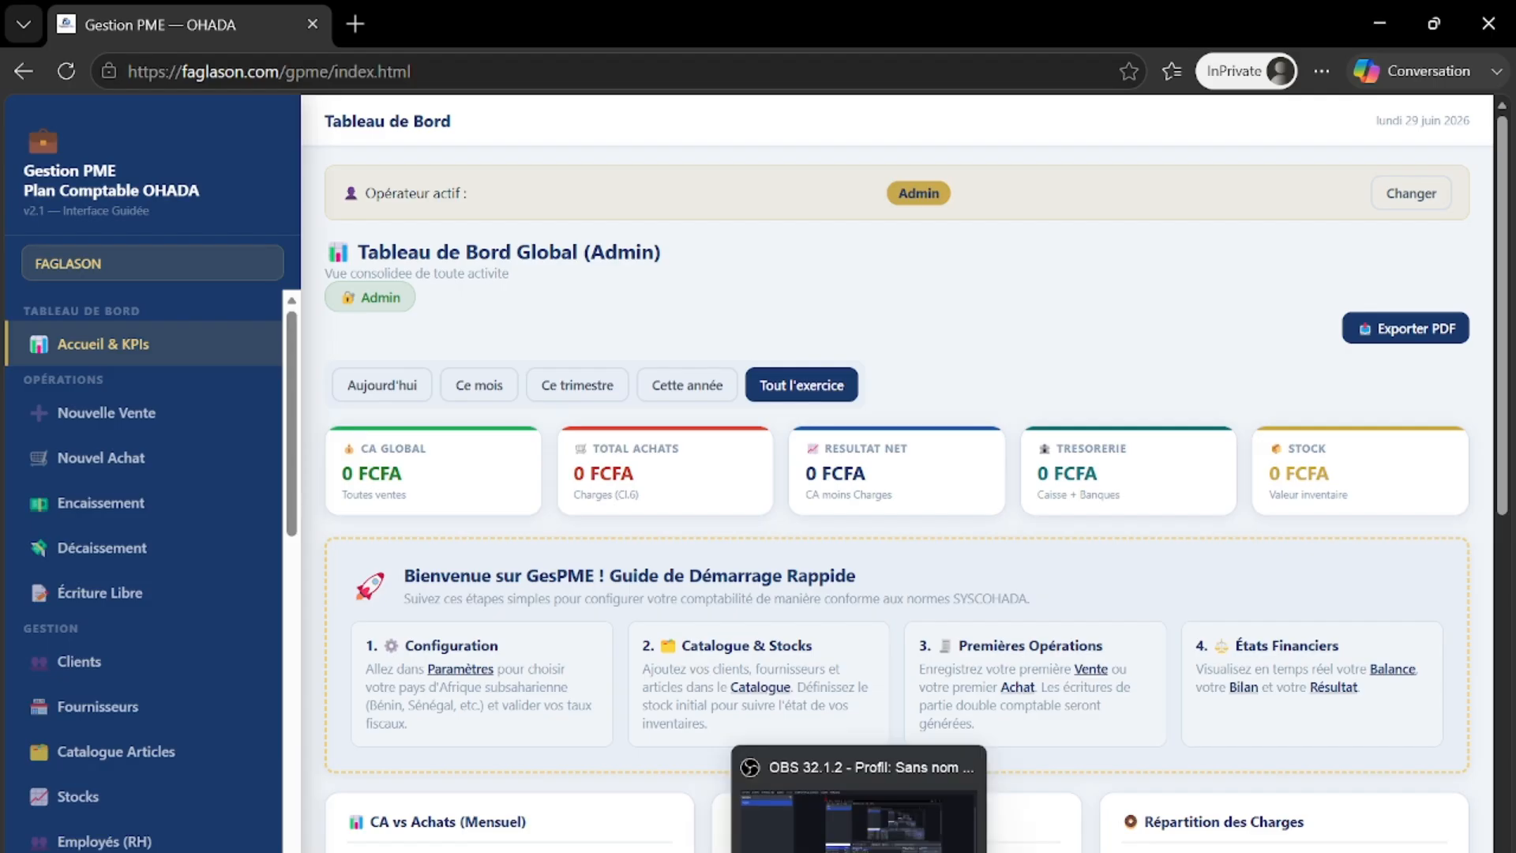